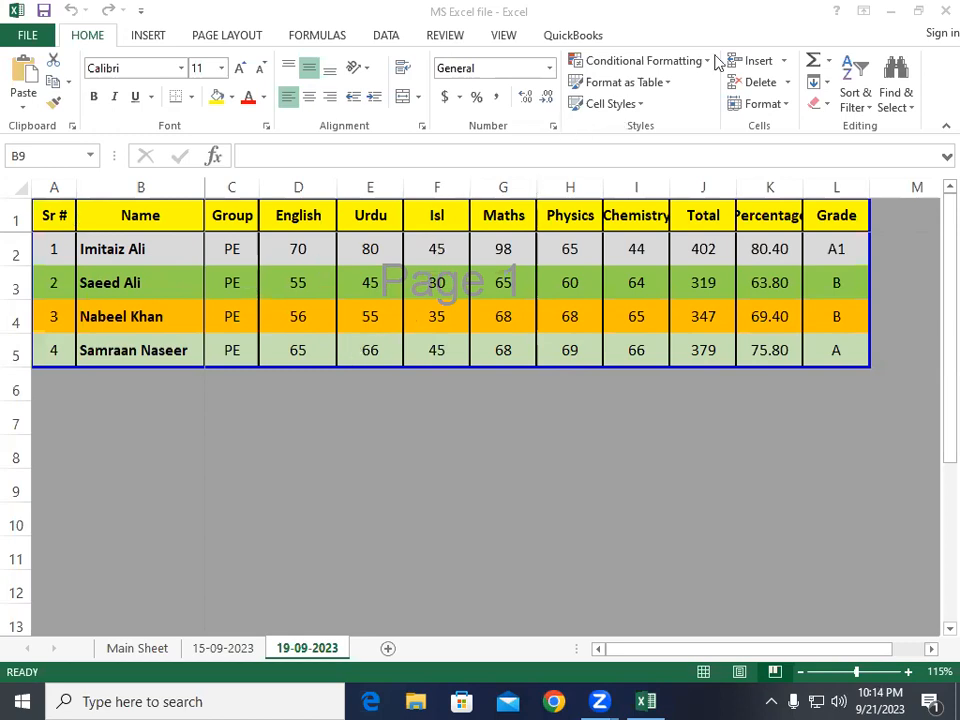
Unfreeze the panes on the 19-09-2023 sheet
click(500, 34)
click(502, 36)
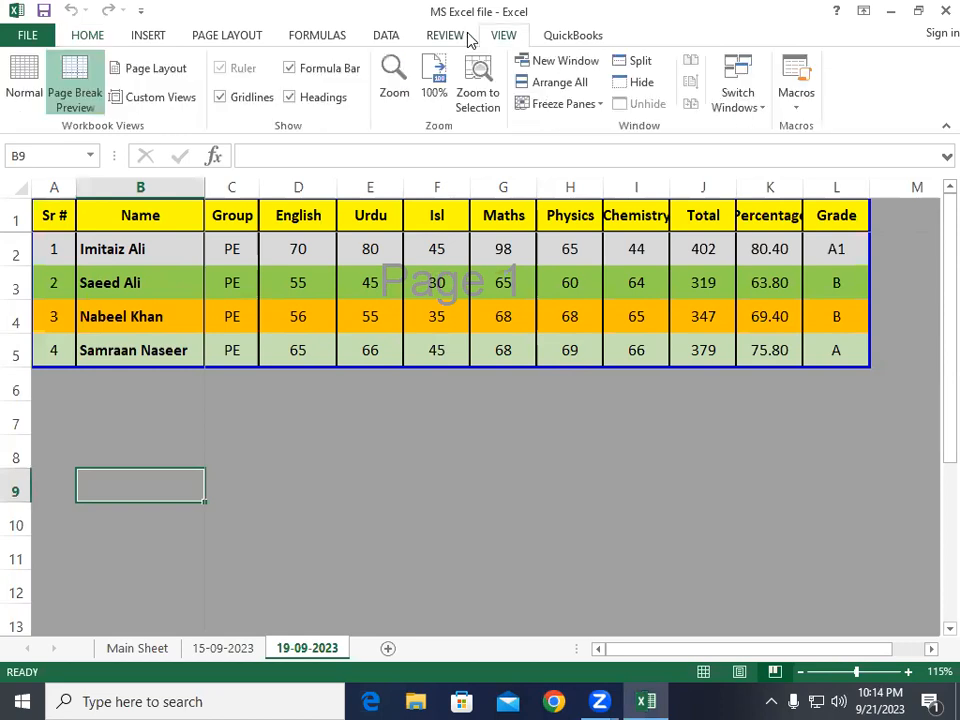
click(572, 104)
click(596, 137)
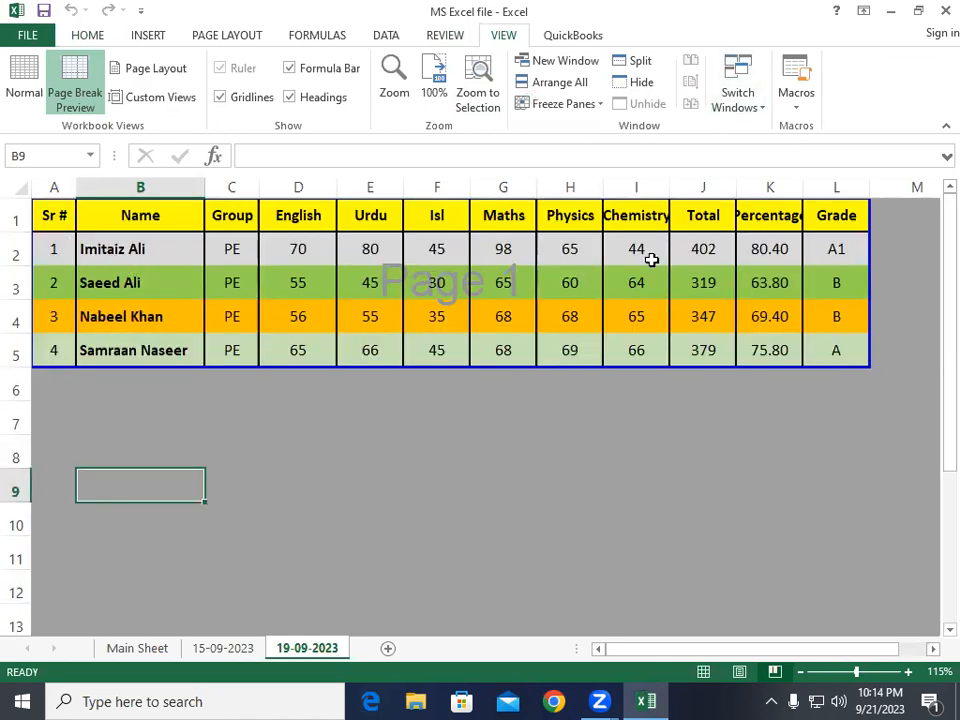
Clear the Total and Percentage values for all four students in J2:K5
drag(303, 250, 580, 248)
drag(705, 245, 791, 349)
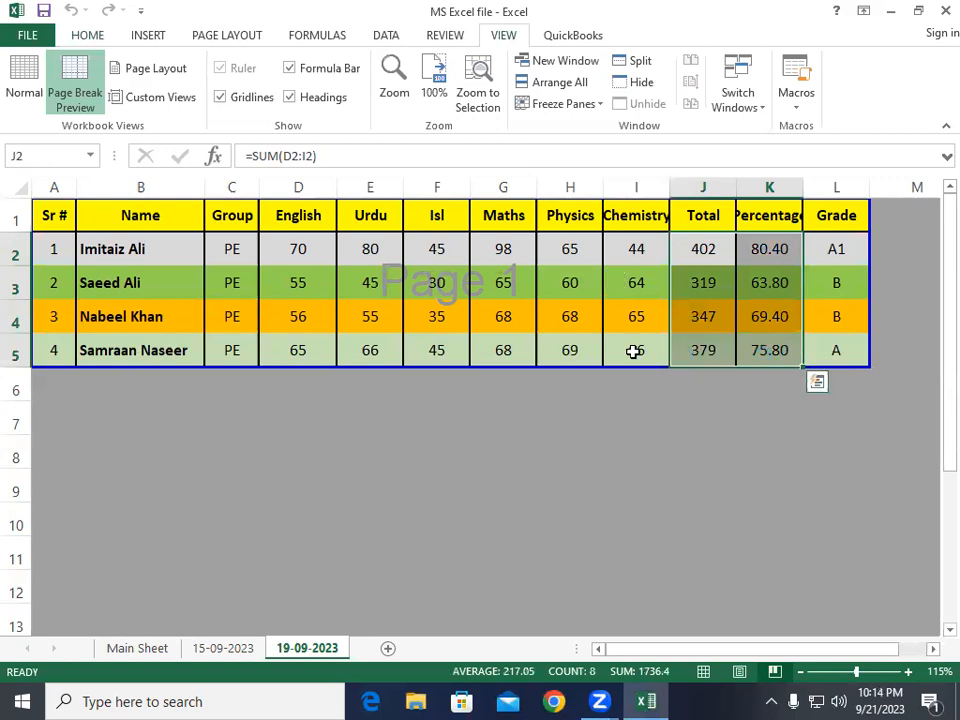
key(Delete)
Enter the formula =SUM(D2:I2) in J2 to total the first student's subject marks
click(704, 247)
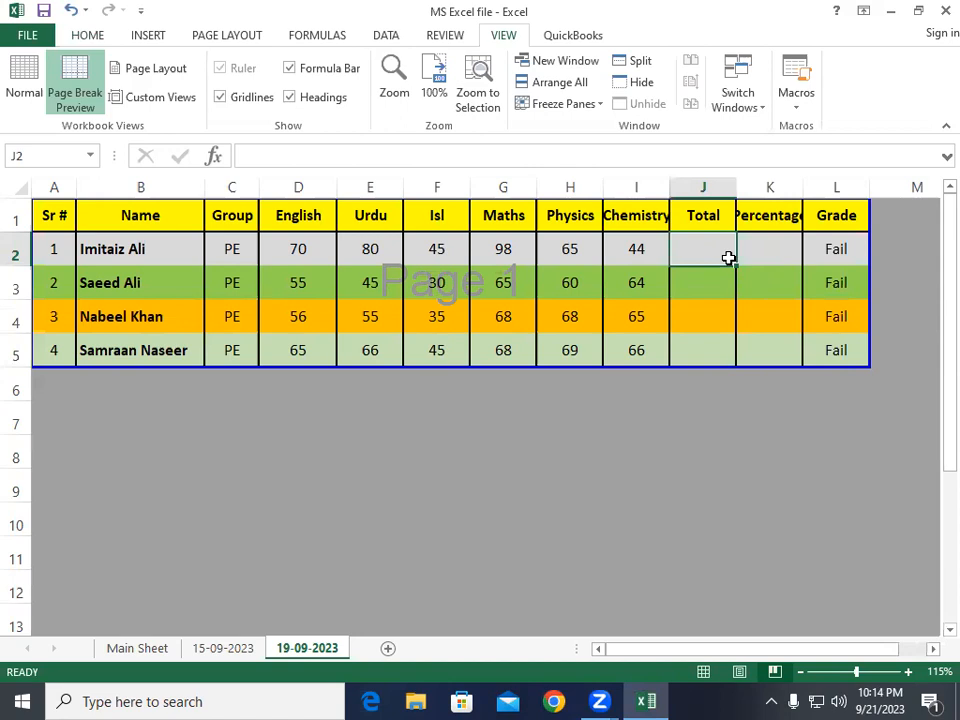
text(=sum)
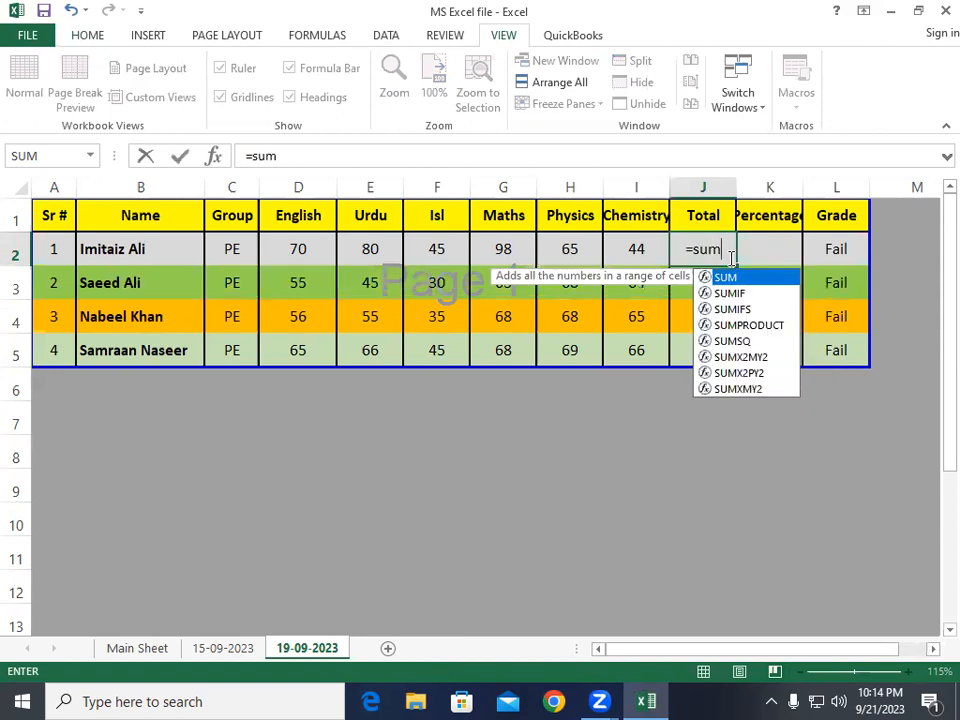
text(()
key(Left)
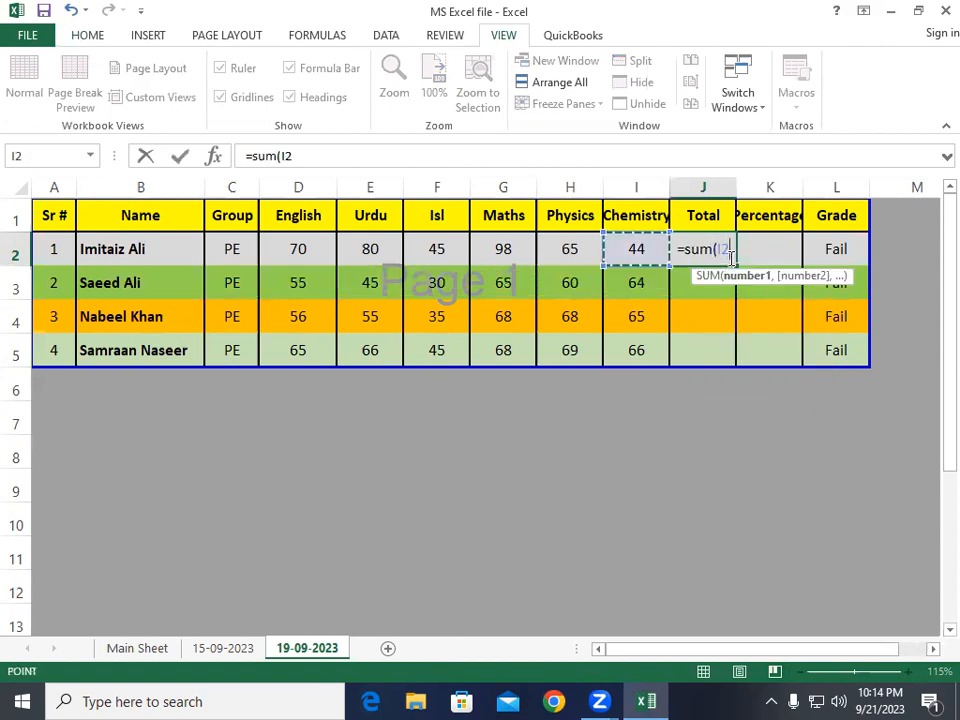
key(shift+Left)
key(shift+Left)
key(shift+Left)
key(shift+Left)
key(shift+Left)
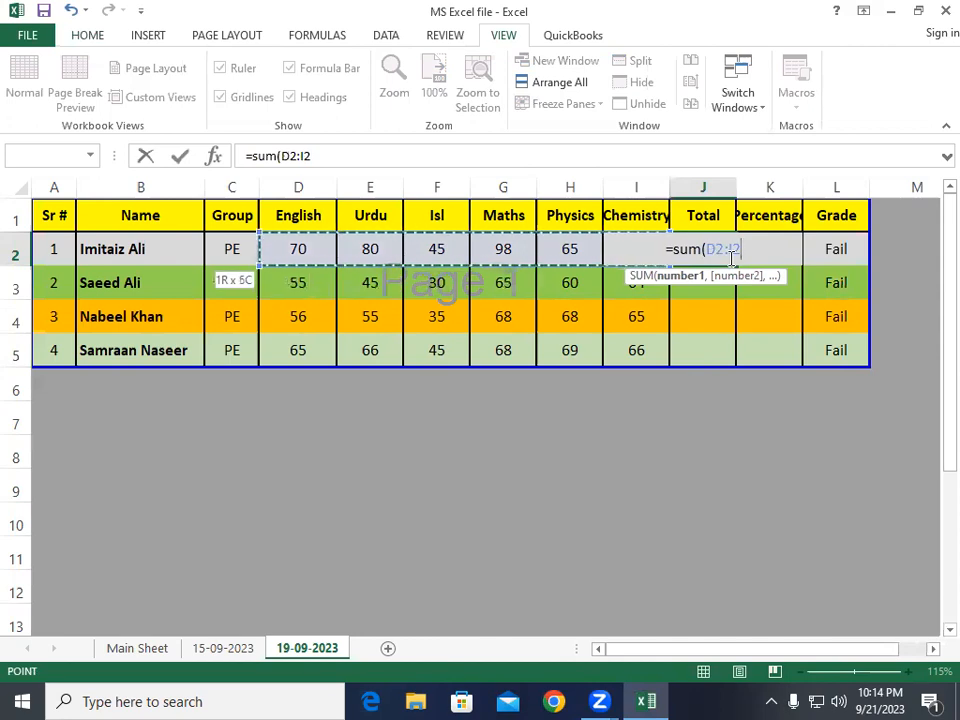
text())
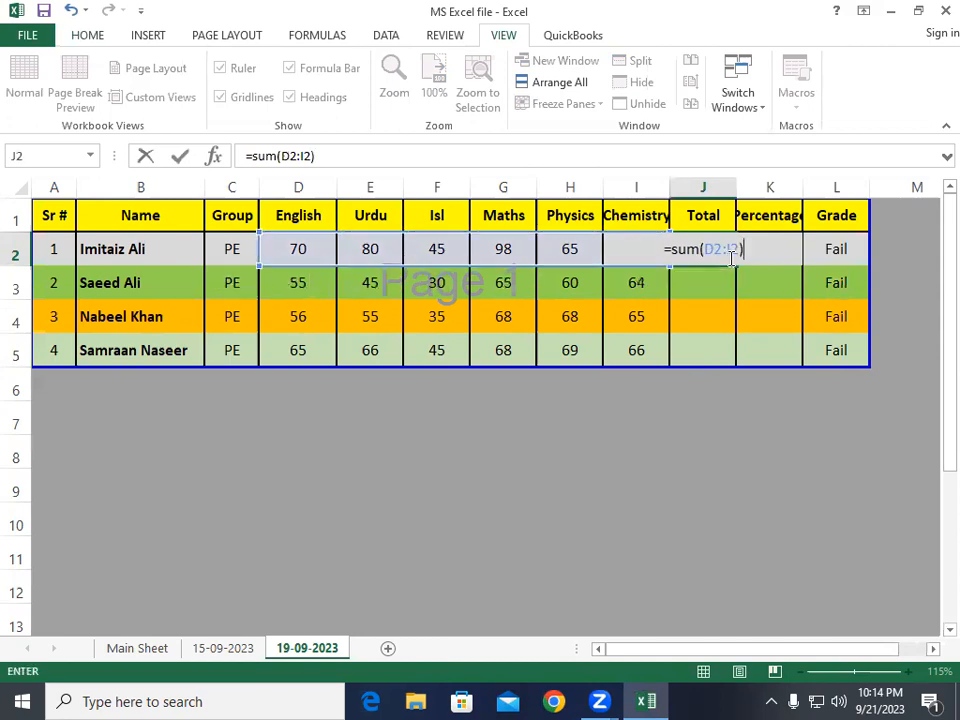
key(Return)
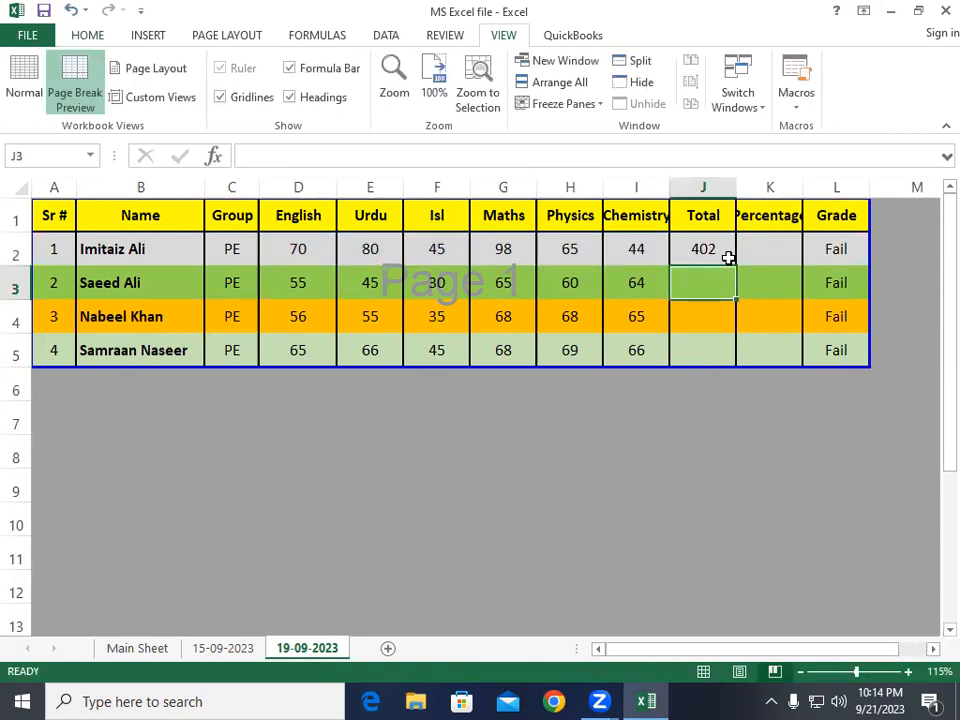
Copy the total formula from J2 and paste it into J3:J5 for the remaining students
click(728, 258)
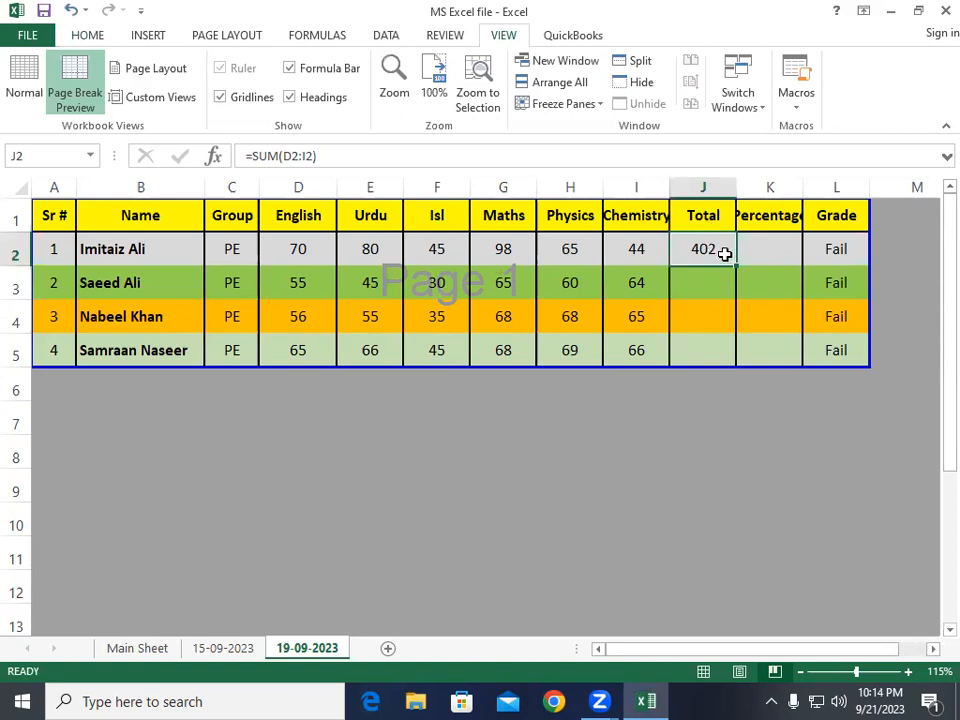
key(ctrl+c)
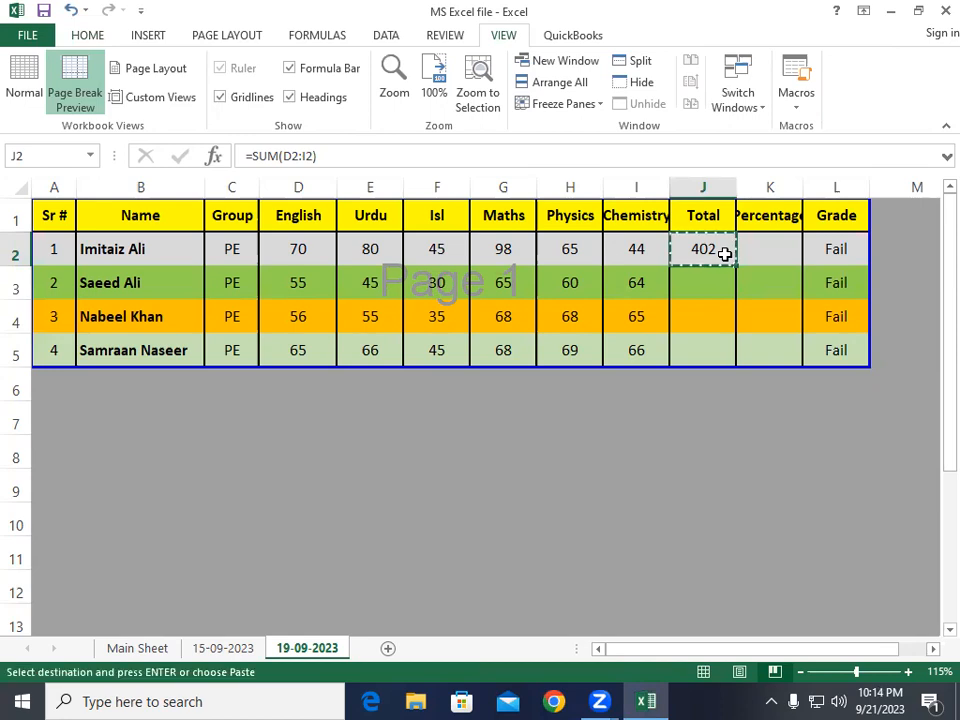
key(Down)
key(ctrl+Down)
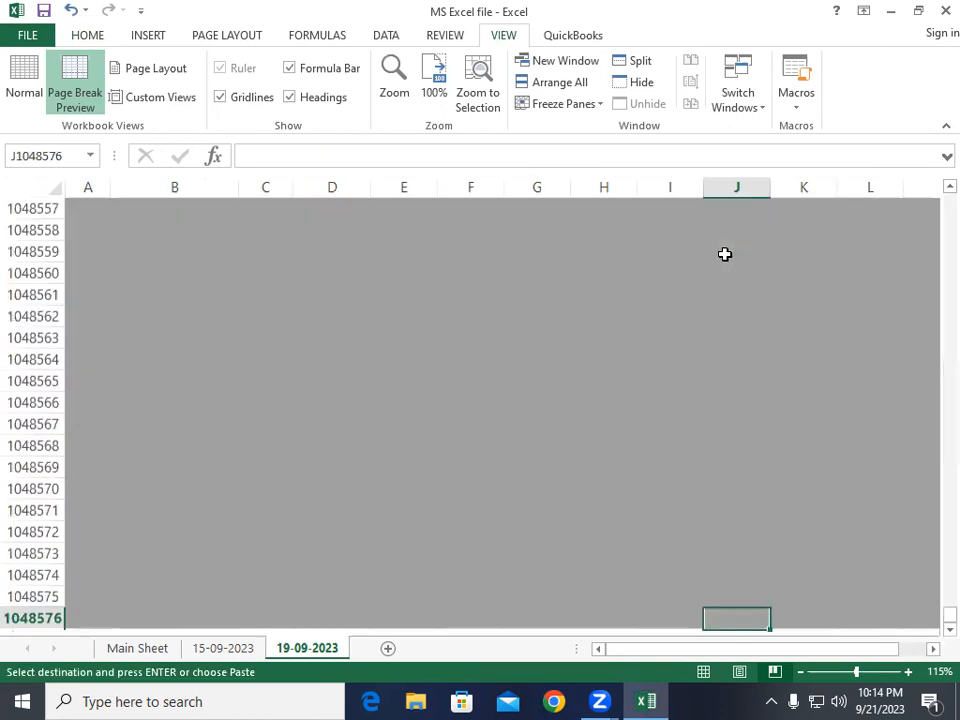
key(ctrl+Up)
key(ctrl+Up)
key(Down)
key(Down)
key(ctrl+Down)
key(Up)
key(ctrl+Up)
key(ctrl+Up)
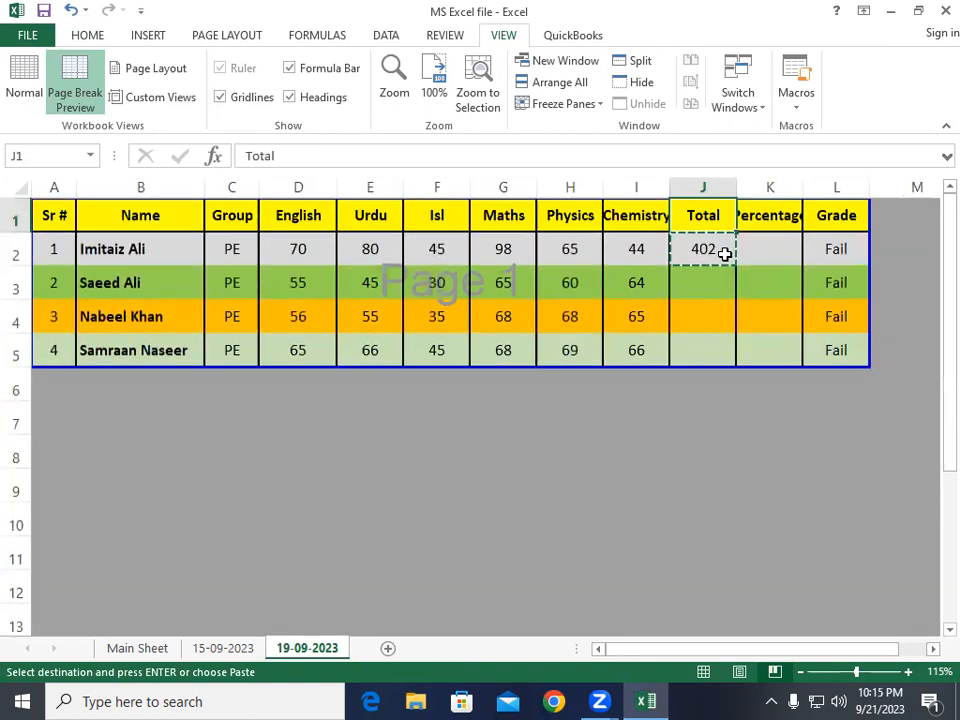
key(Down)
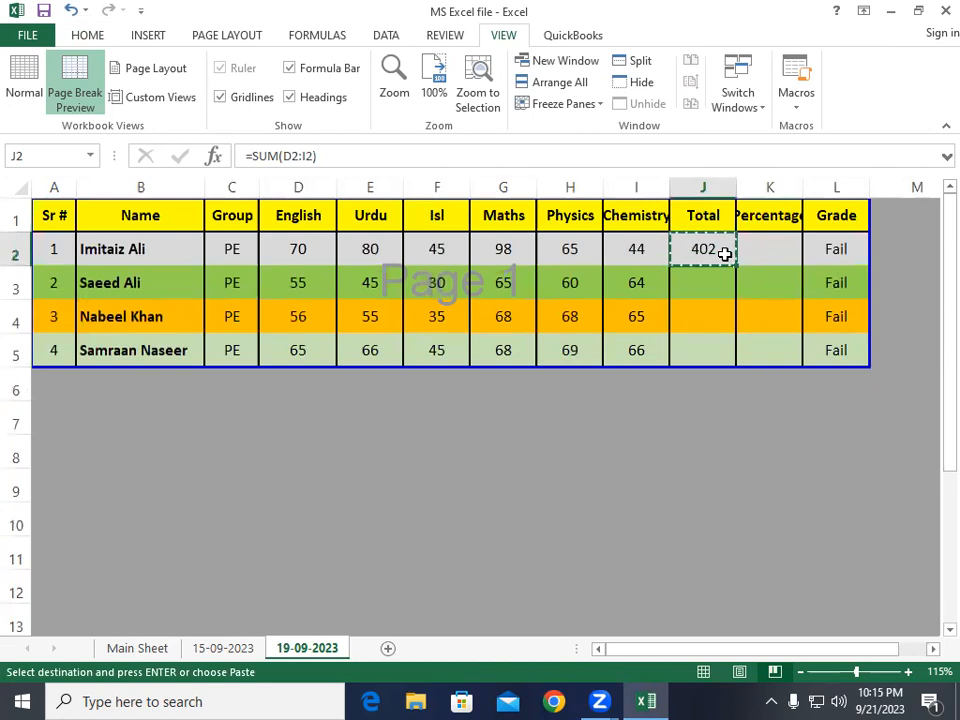
key(Down)
key(shift+Down)
key(shift+Down)
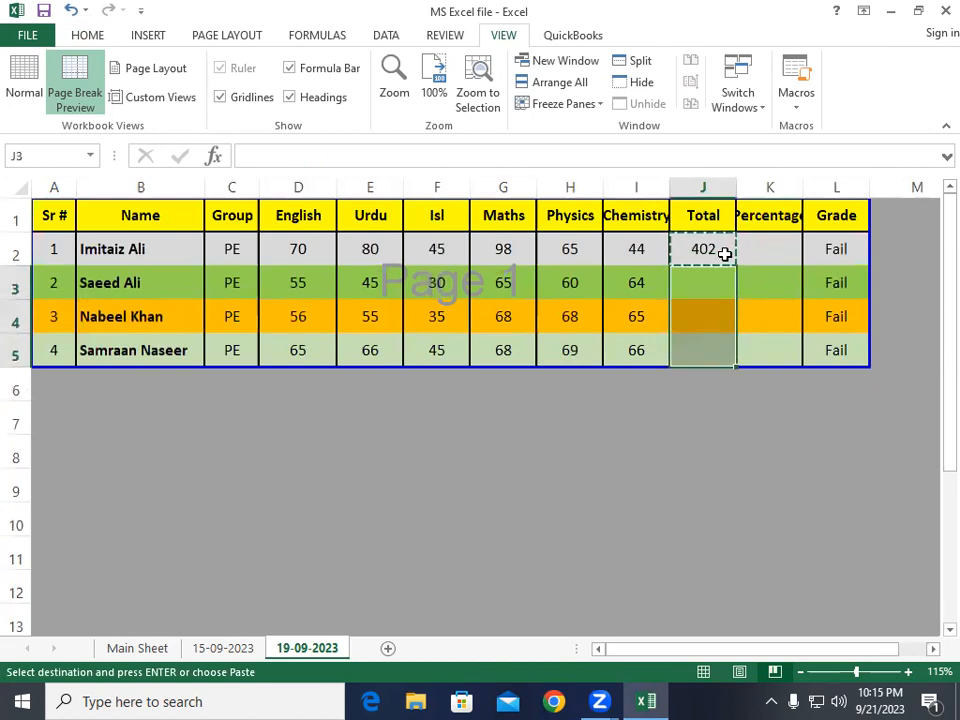
key(ctrl+v)
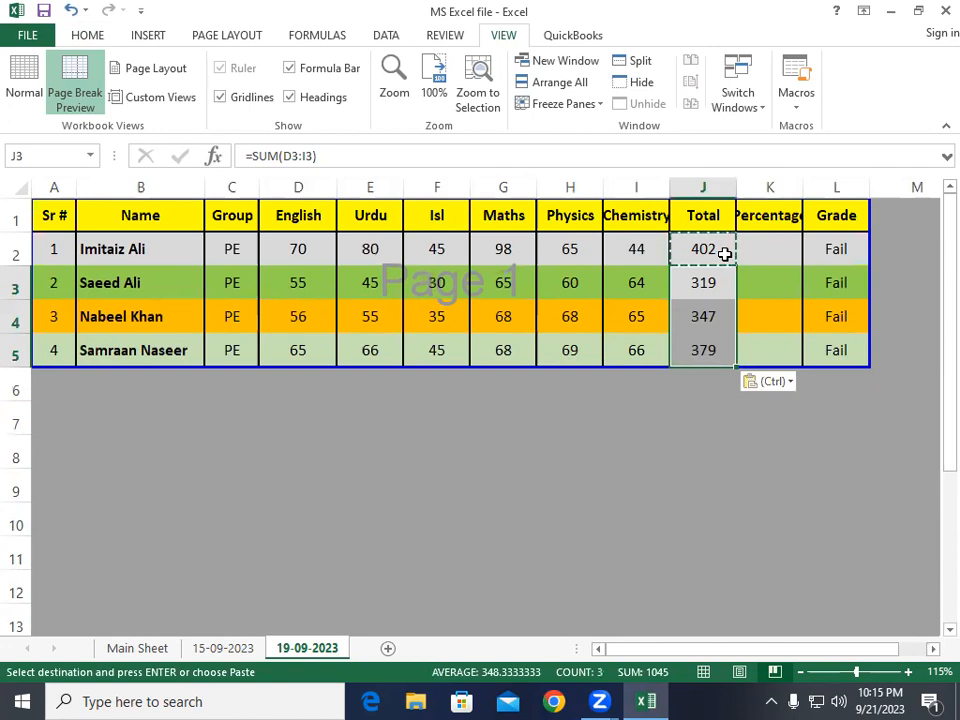
Autofit the width of column K to its Percentage heading
key(Right)
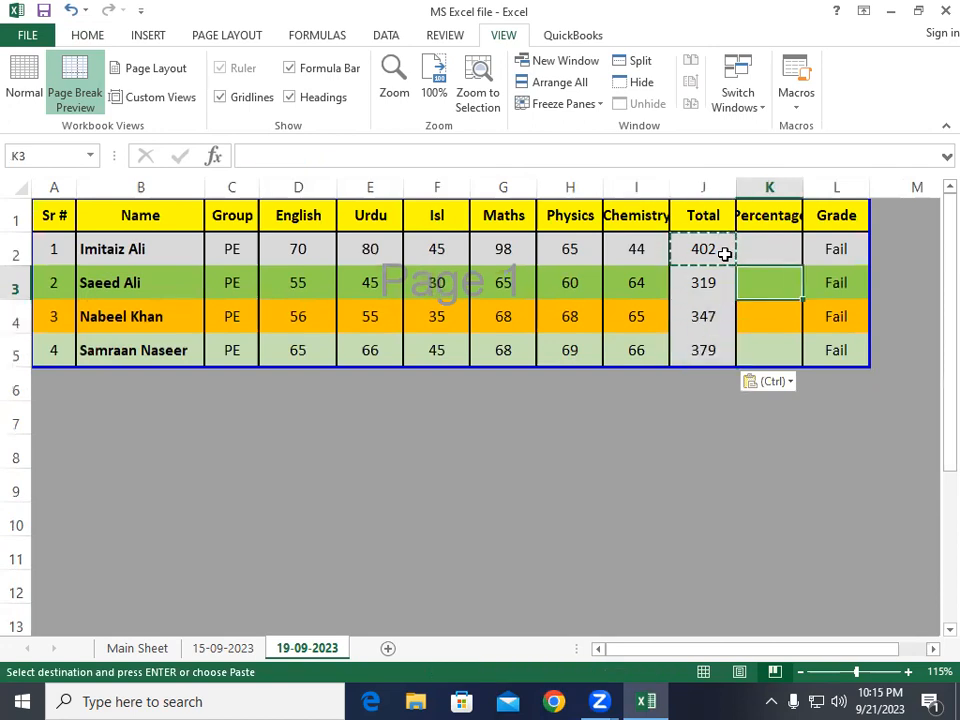
double_click(801, 183)
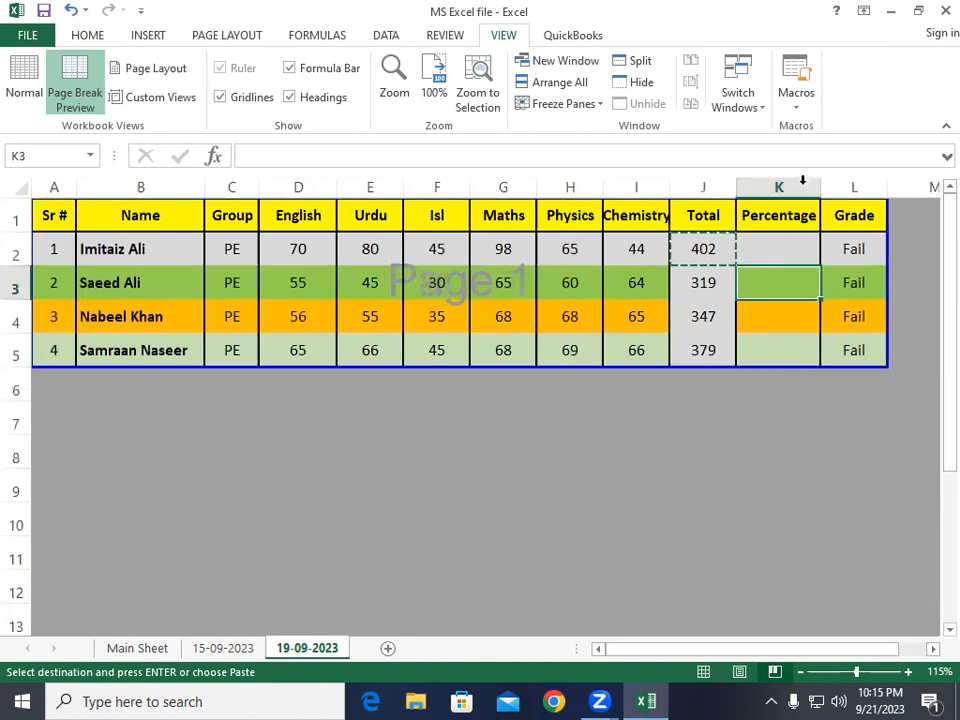
click(752, 256)
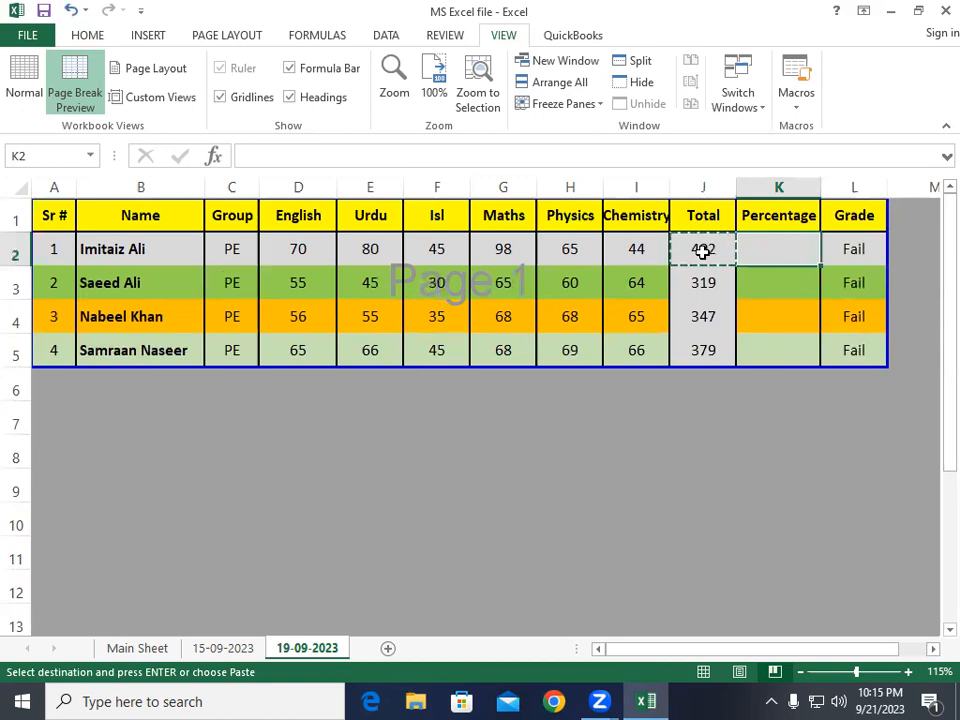
Enter the label "Percentagle" in cell I7, below the marks table
click(700, 397)
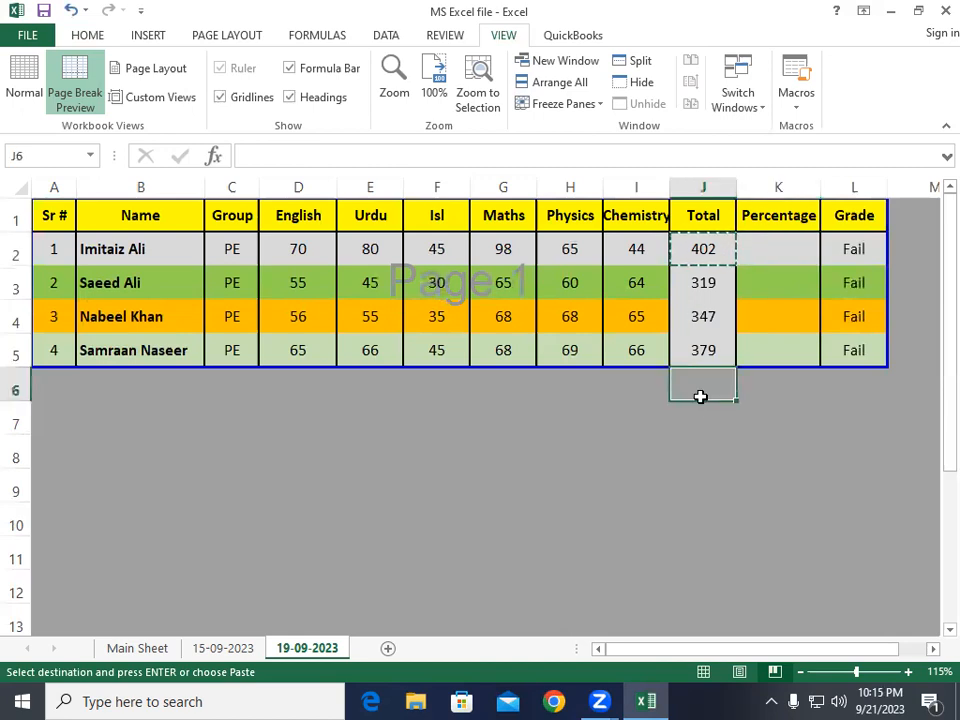
click(638, 418)
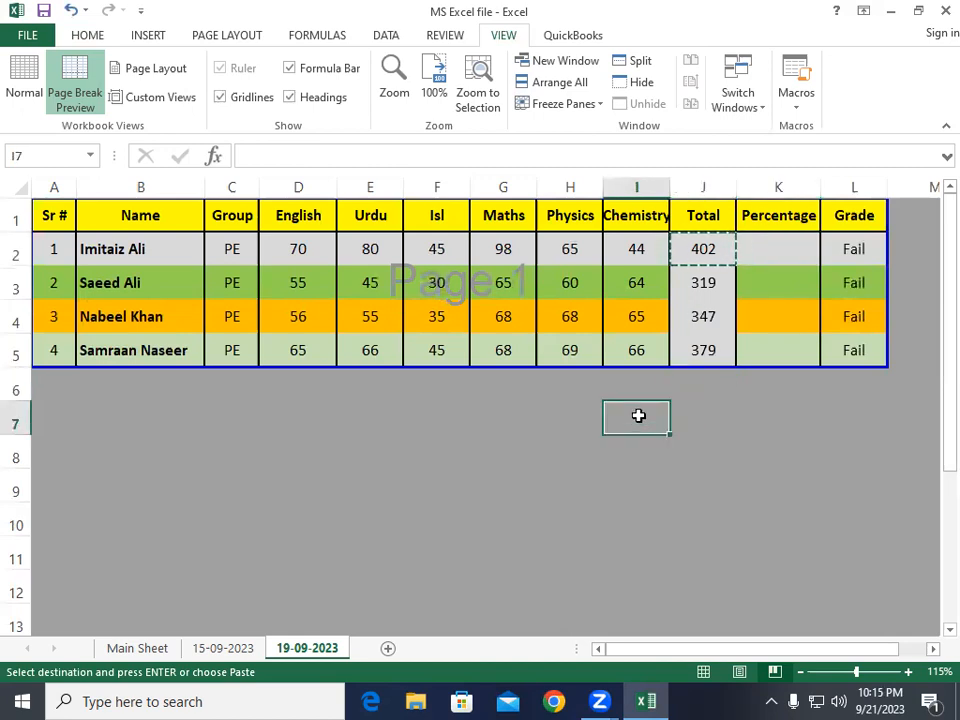
text(Perce)
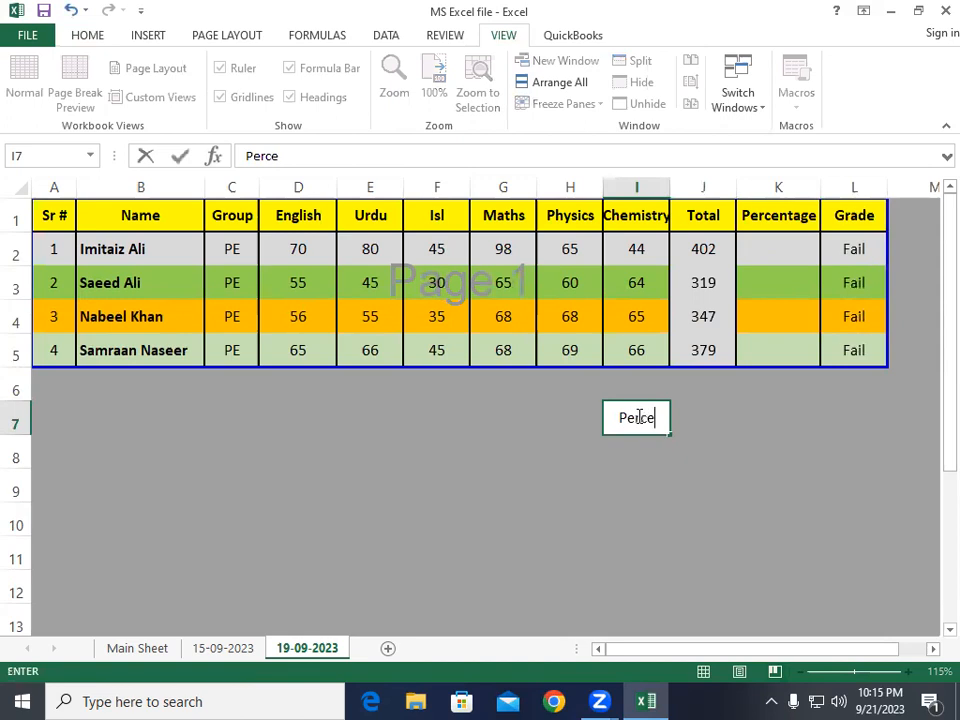
text(ntagle)
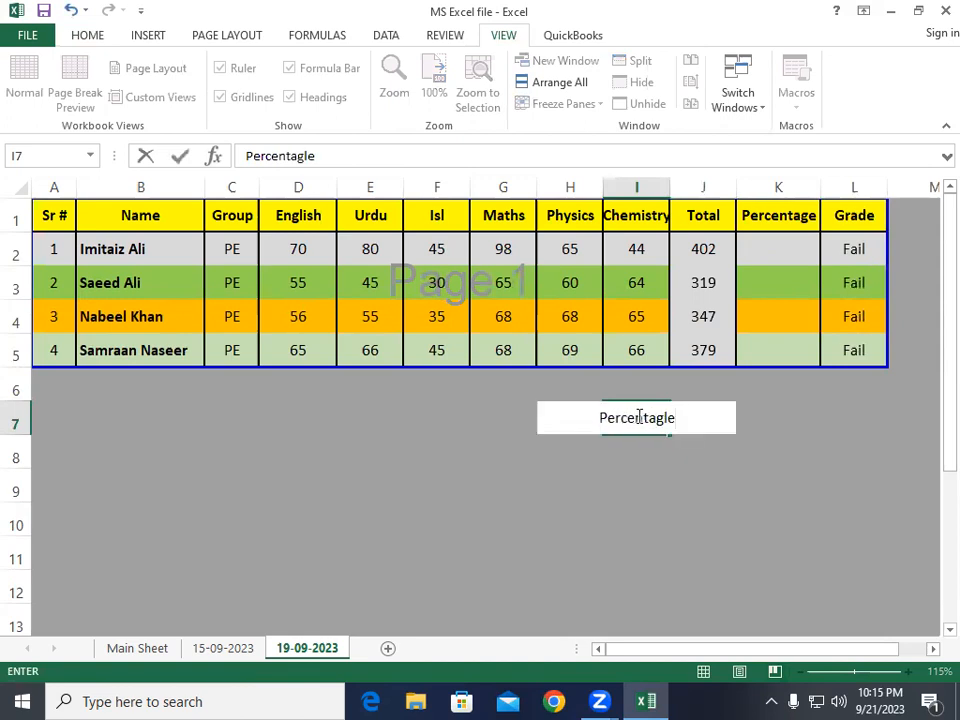
key(Tab)
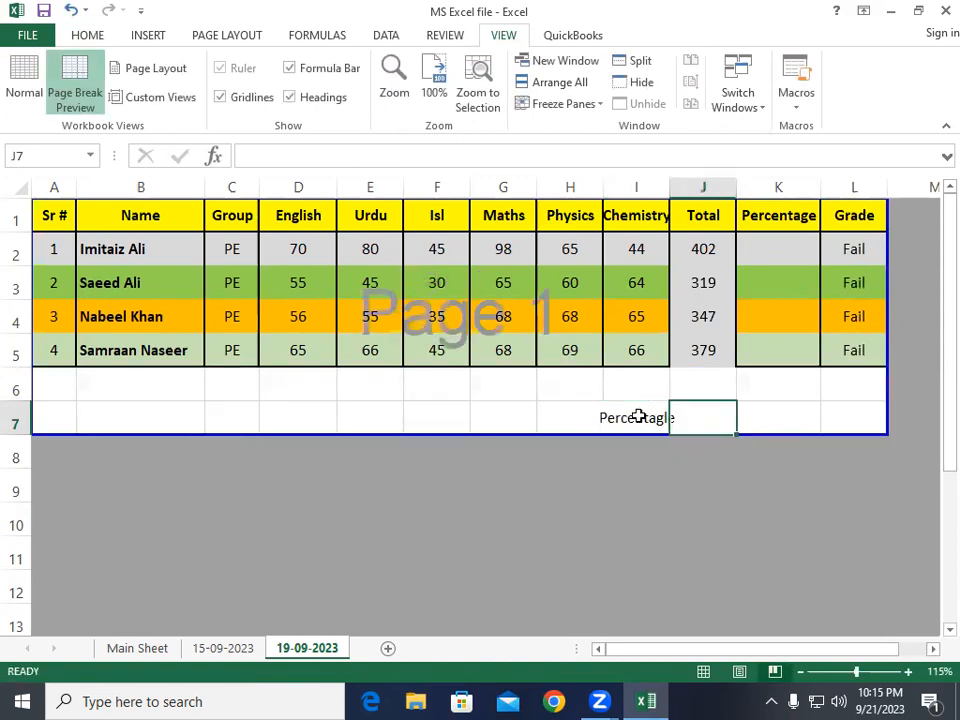
Enter the explanatory text "optain makrs /total makrs * 100" in cell J7
text(opt)
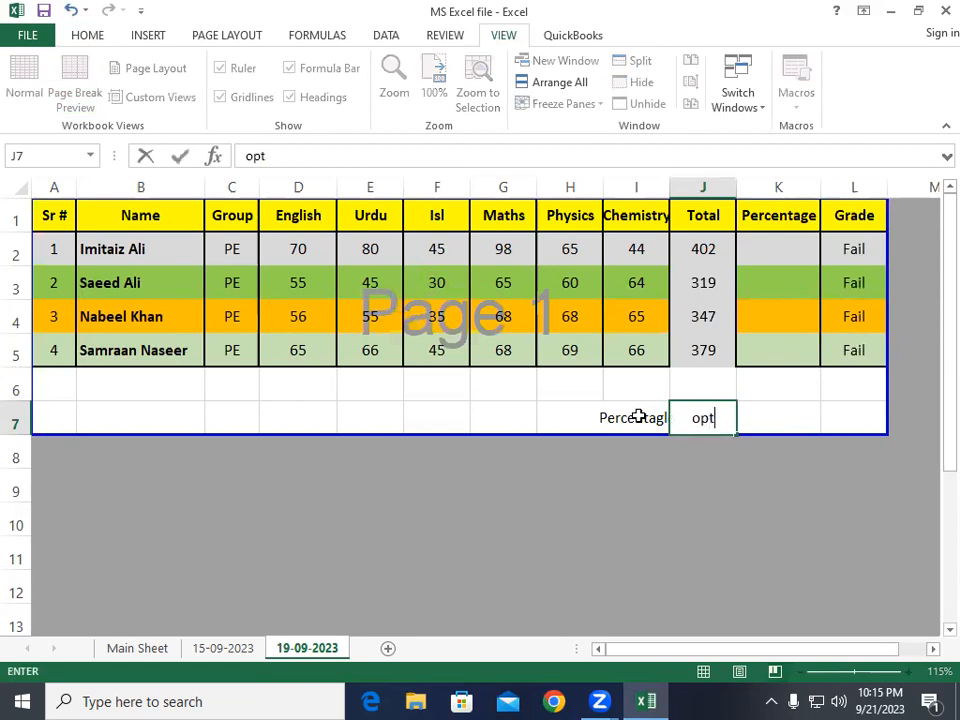
text(ain makrs)
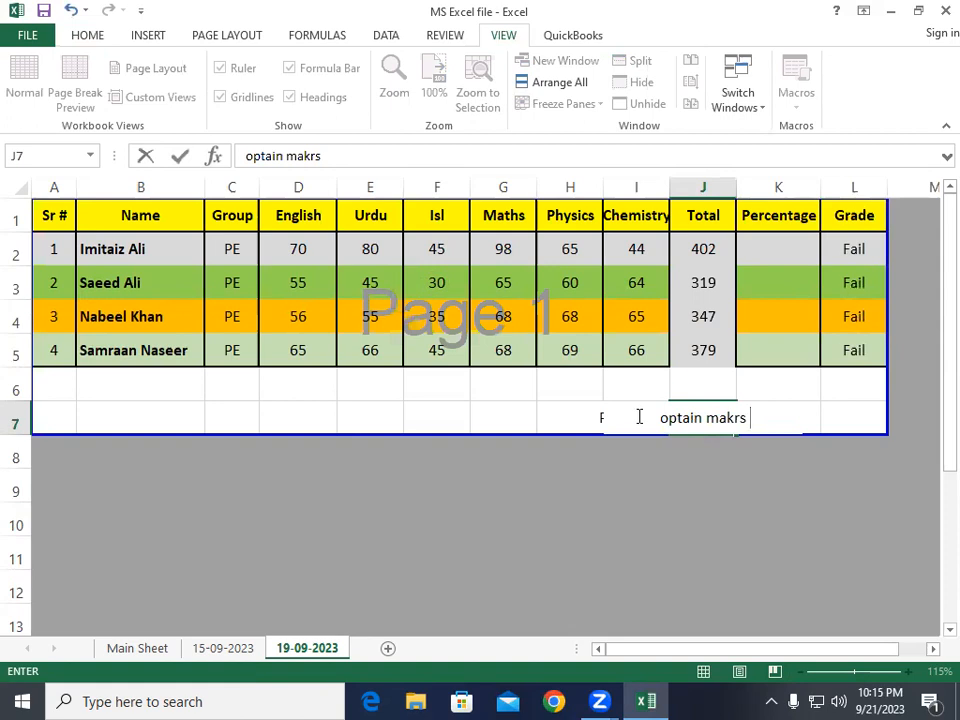
text(/)
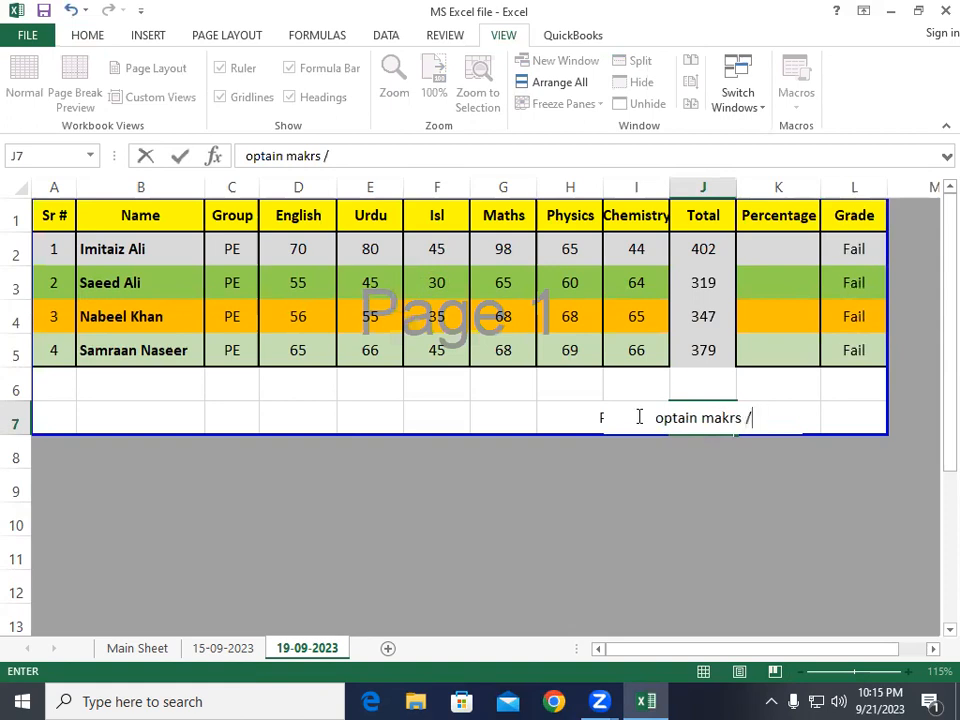
text(t)
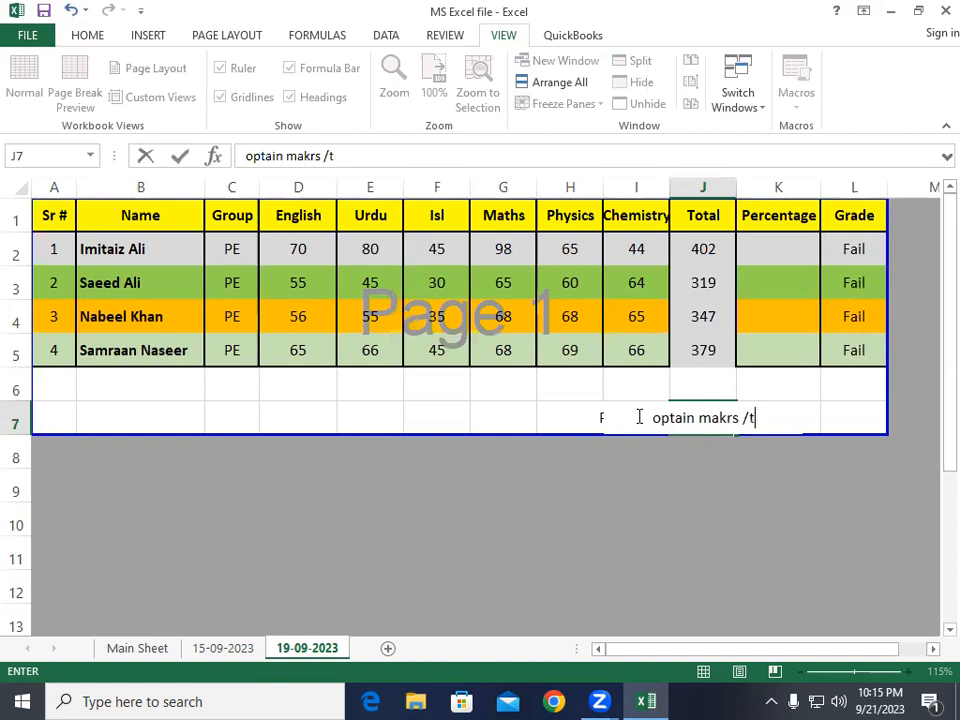
text(otal makrs  *)
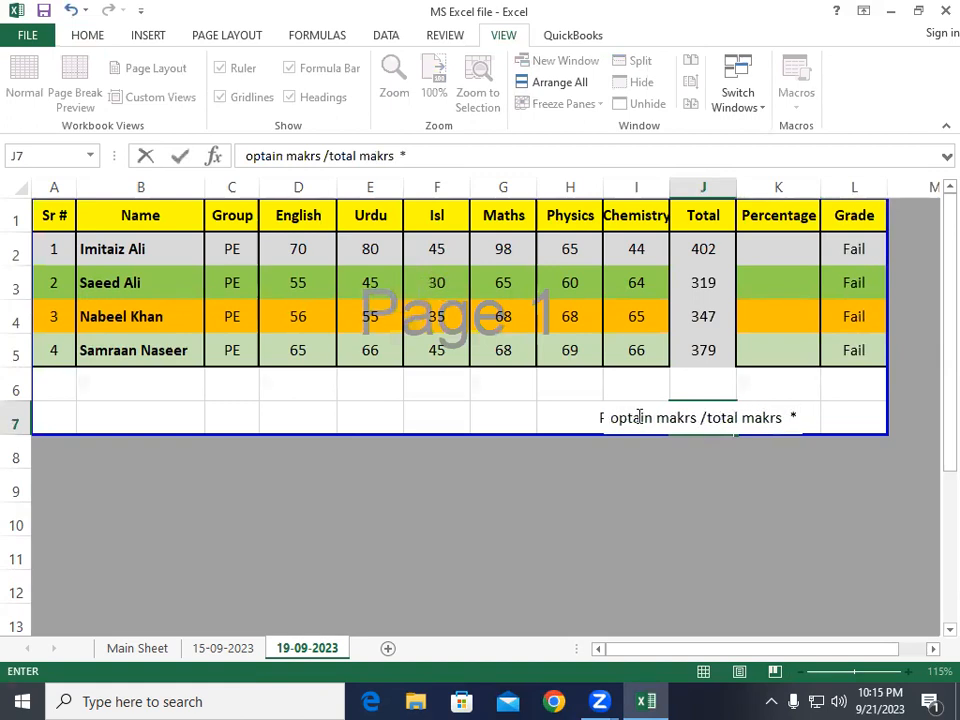
text( 100)
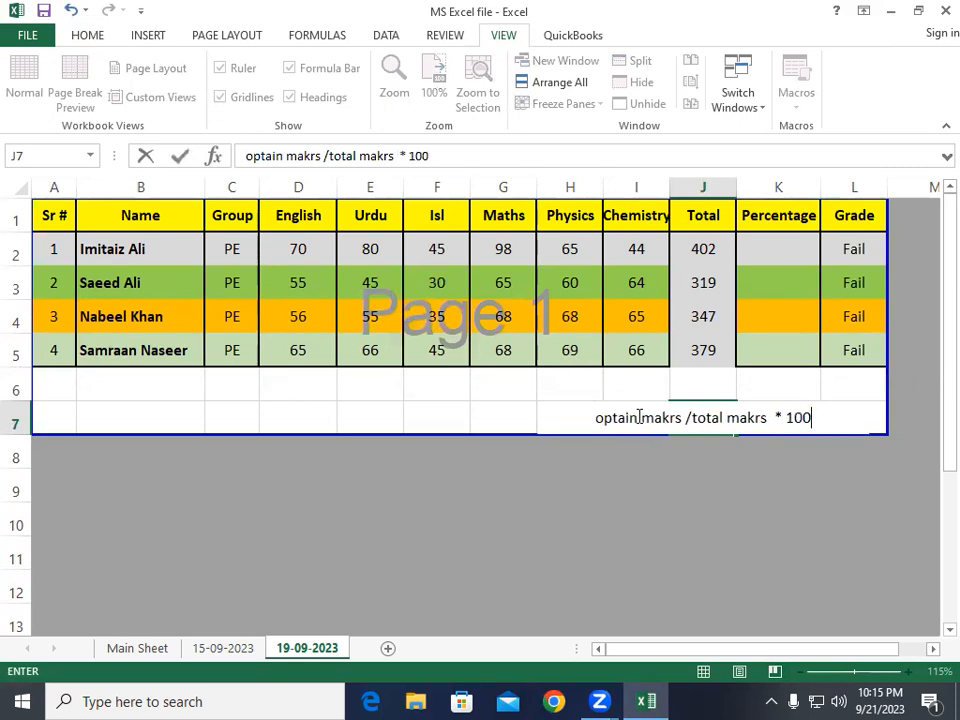
key(Return)
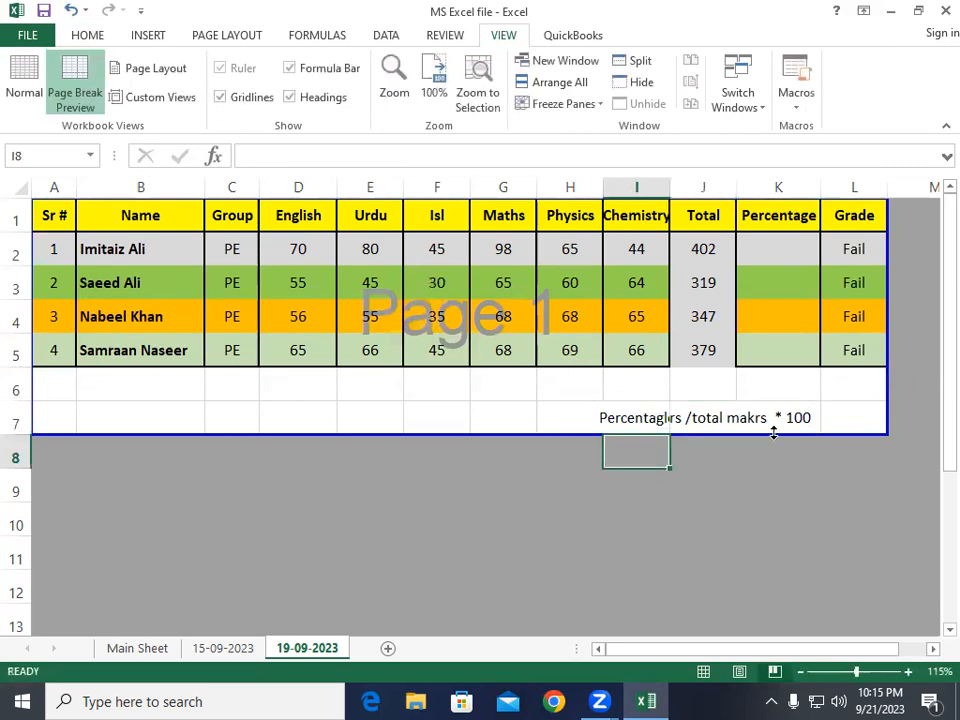
Enter the percentage formula =J2/500*100 in cell K2 for the first student
click(704, 248)
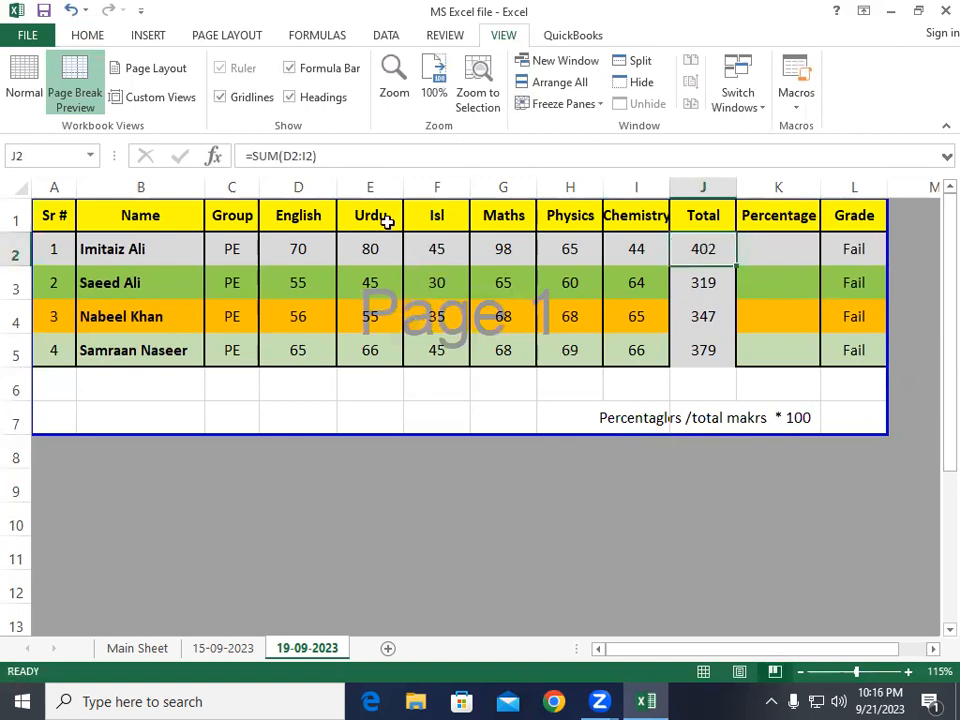
click(14, 155)
double_click(750, 242)
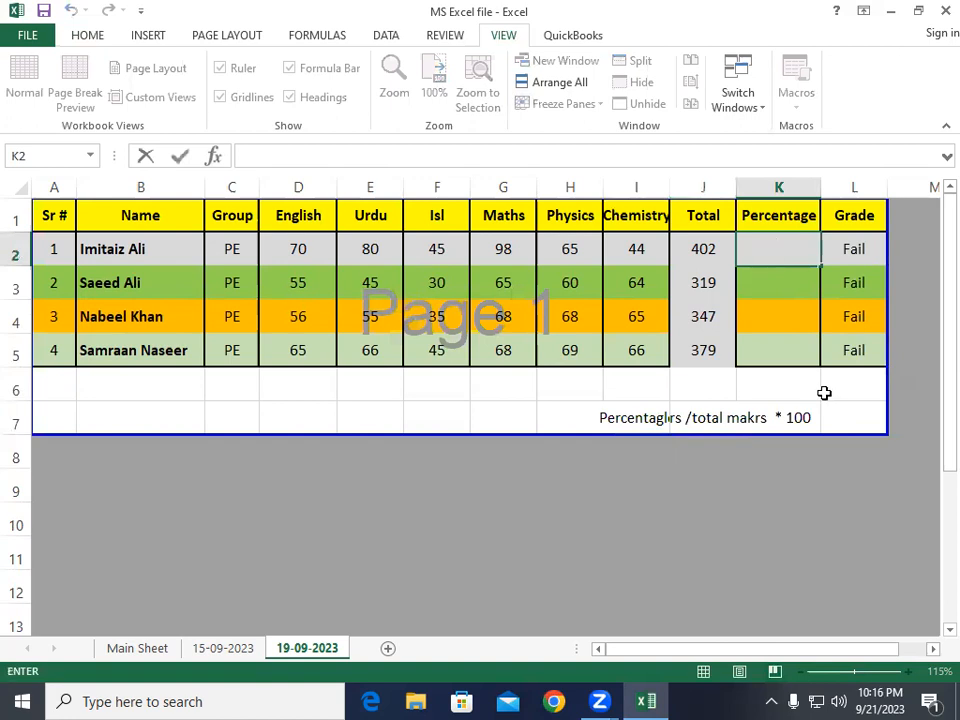
text(=)
click(703, 245)
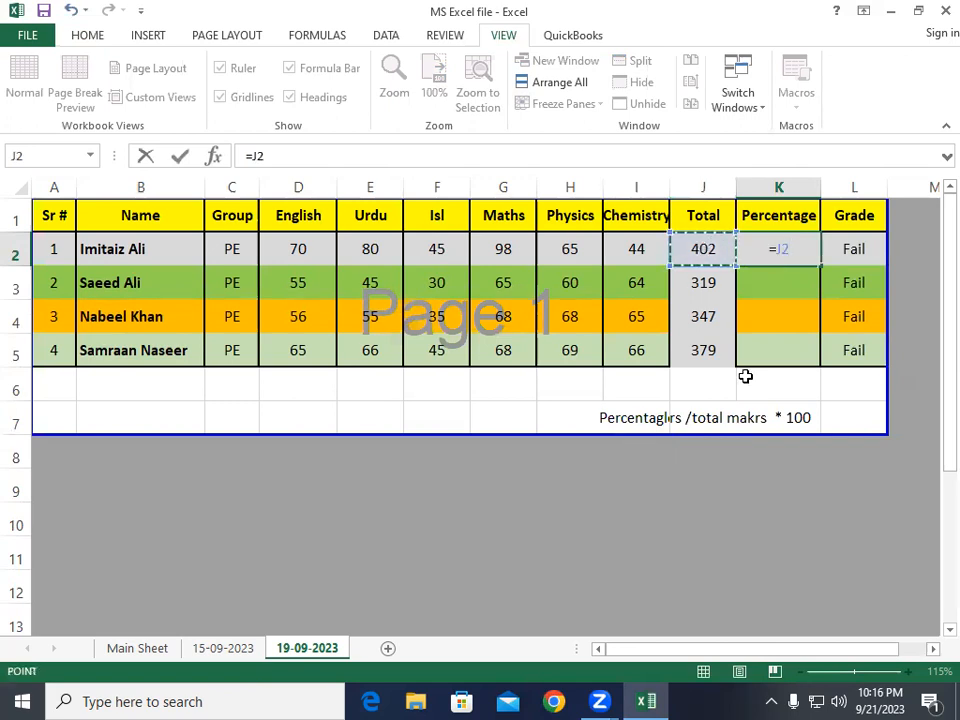
text(/500)
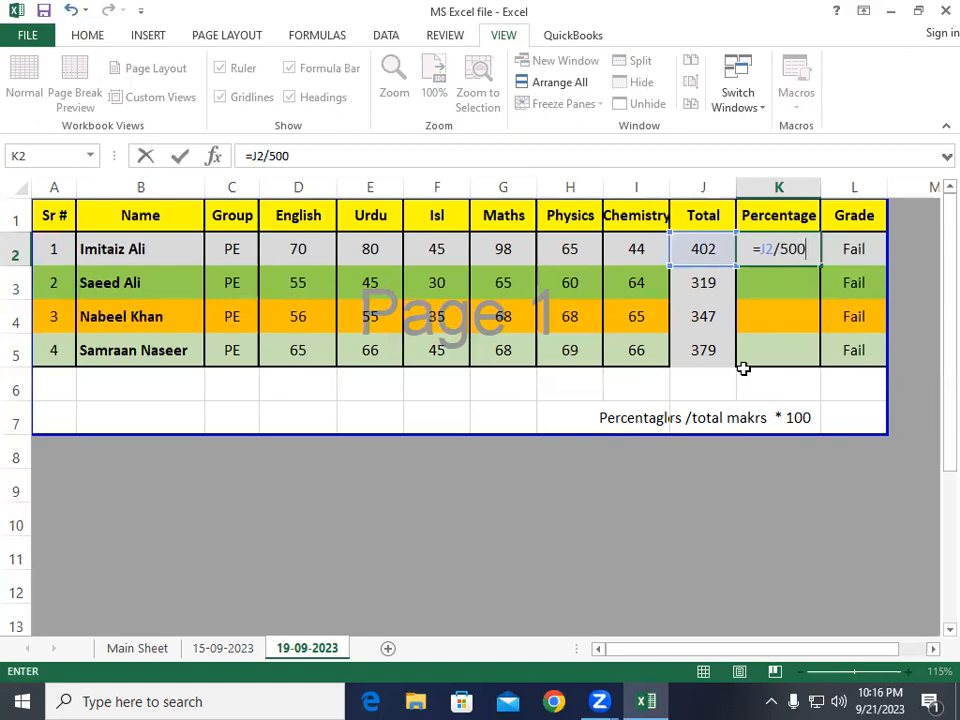
text(*1)
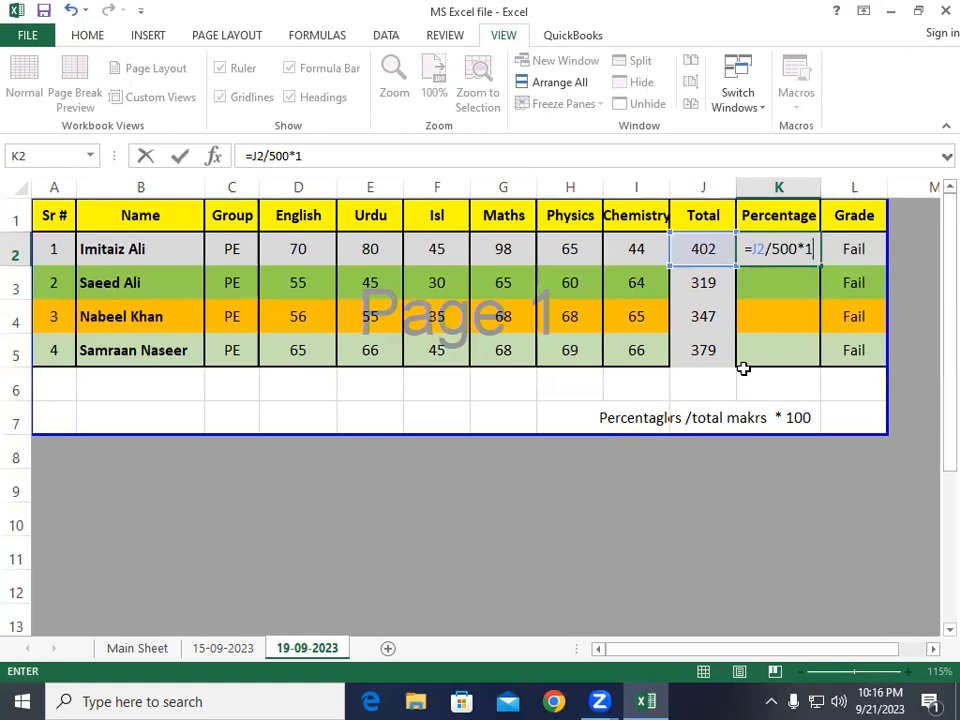
text(00)
key(Return)
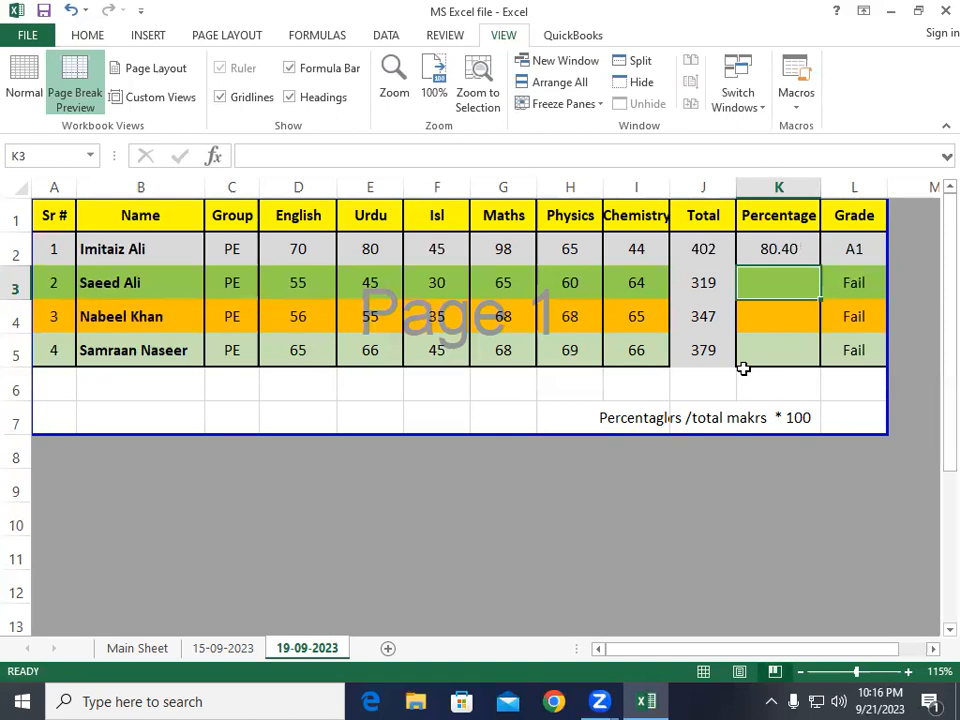
Copy the percentage formula from K2 and paste it into K3:K5 for the remaining students
click(776, 253)
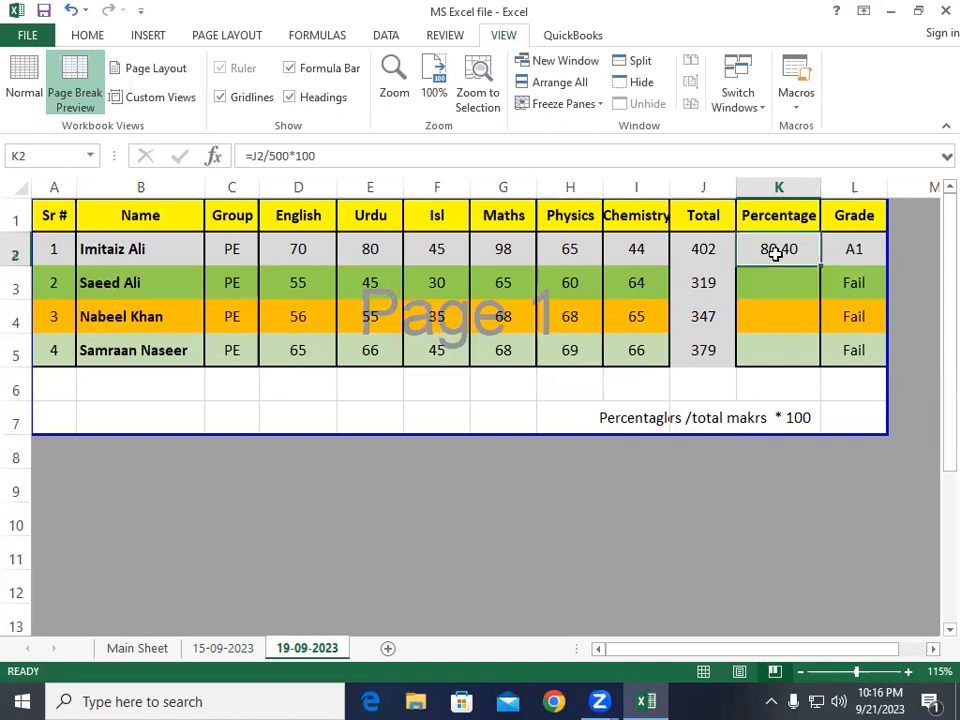
key(ctrl+c)
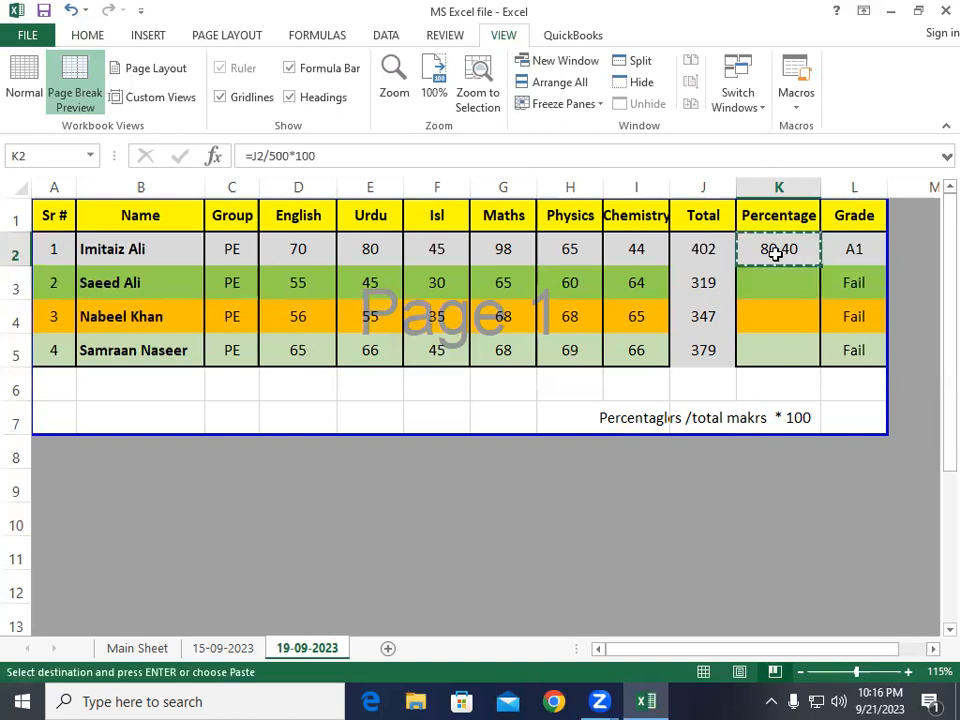
key(Down)
key(shift+Down)
key(shift+Down)
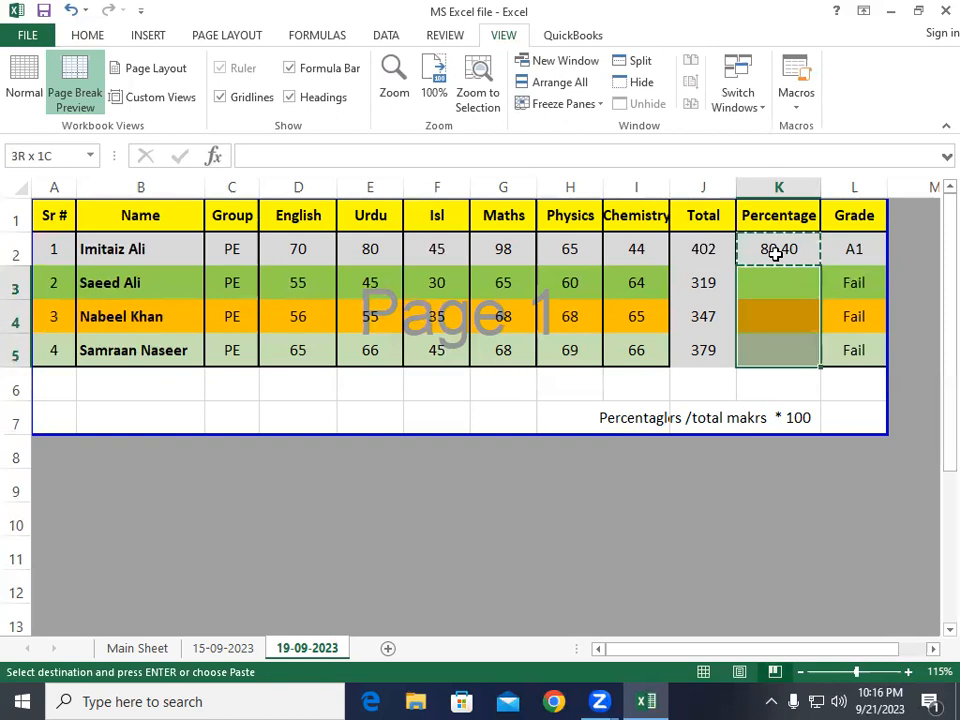
key(ctrl+v)
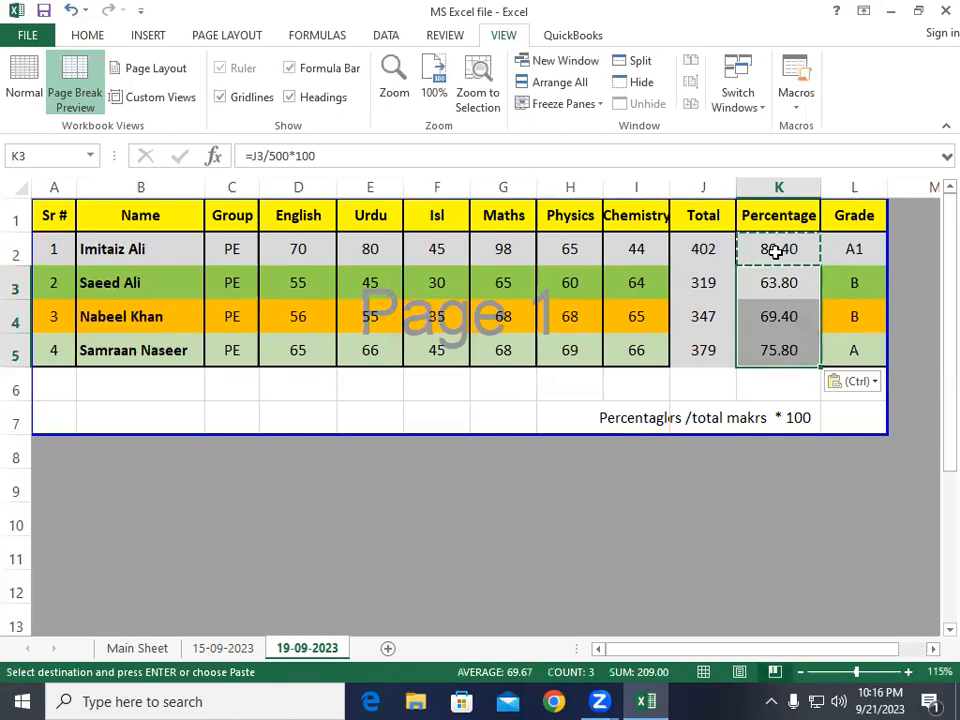
Clear the existing grade formula from cell L2, leaving the other Grade cells alone
key(Right)
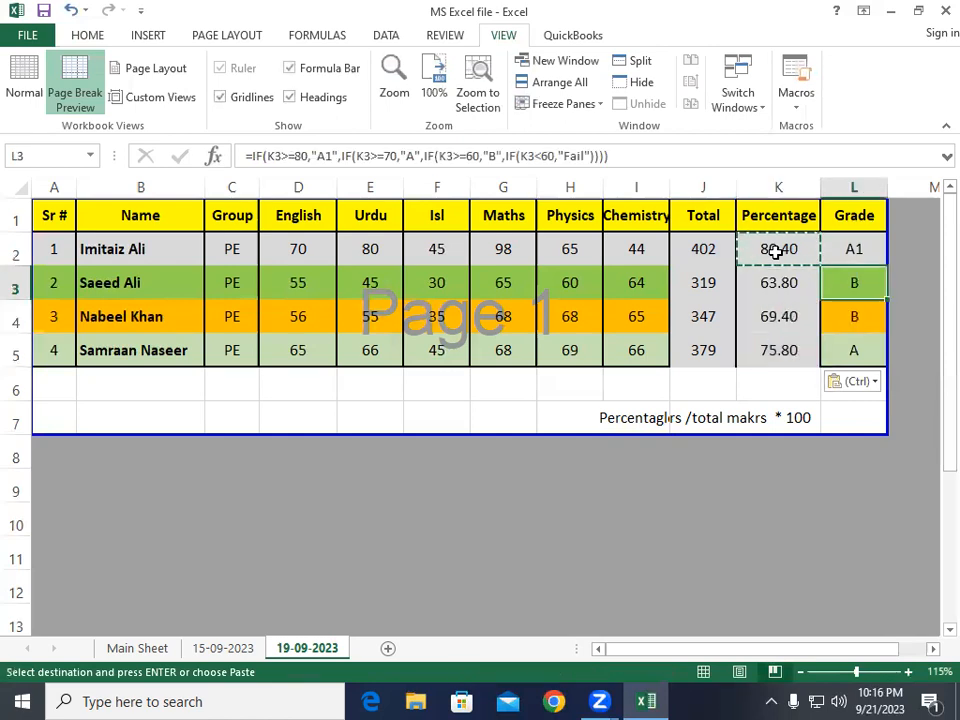
key(Up)
key(Down)
key(Up)
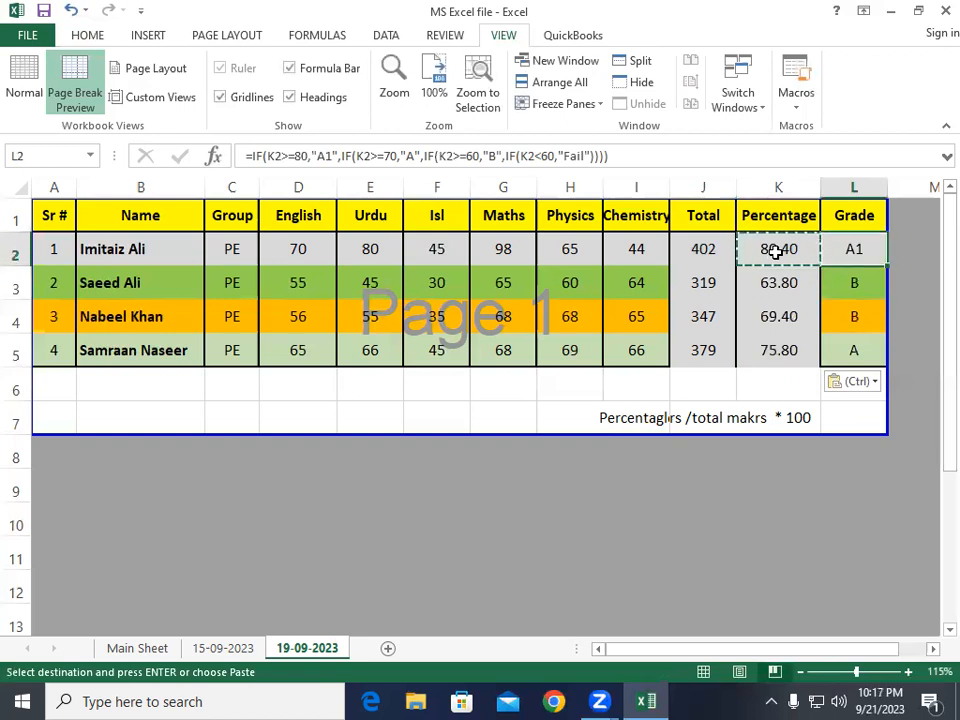
key(BackSpace)
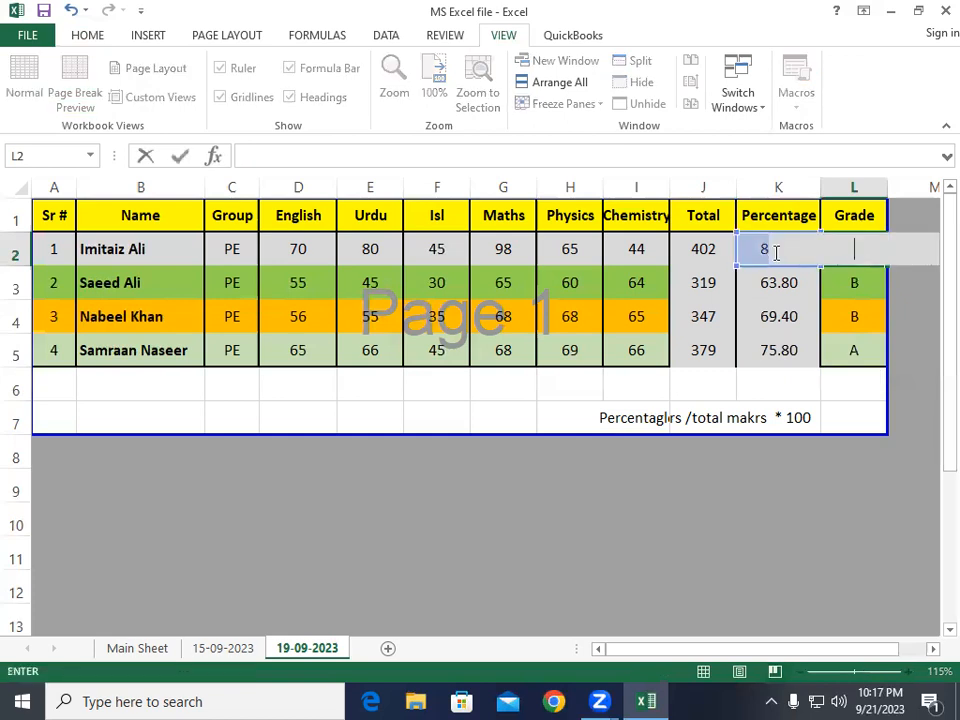
key(Return)
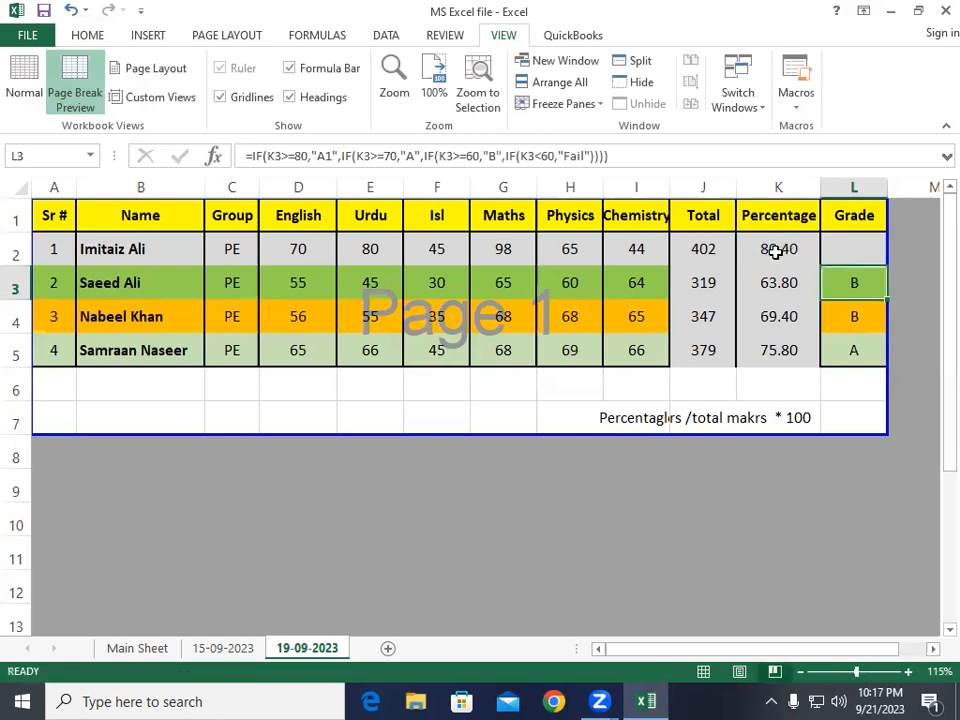
key(Up)
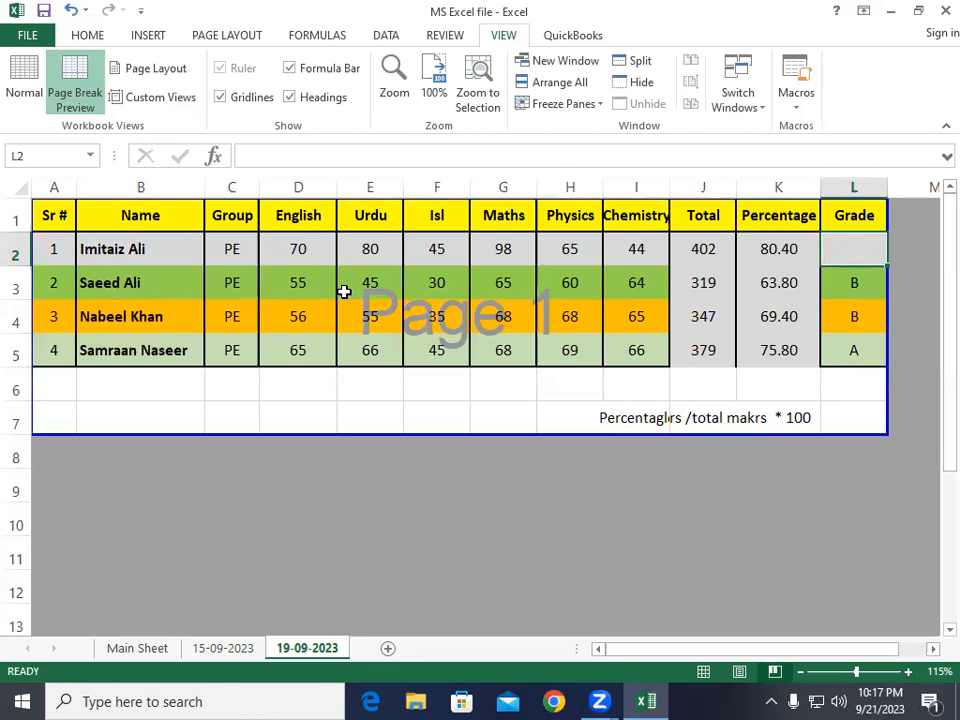
Start the grade formula in L2 with a first IF condition, =if(K2=>80,"A1"
key(Up)
key(Down)
text(=)
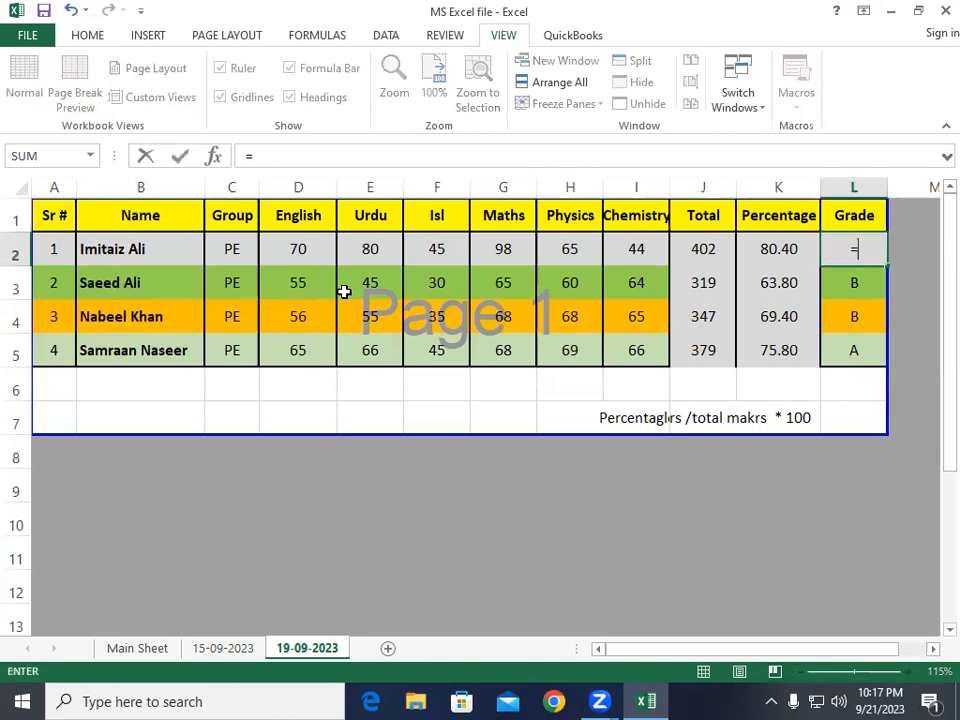
text(if()
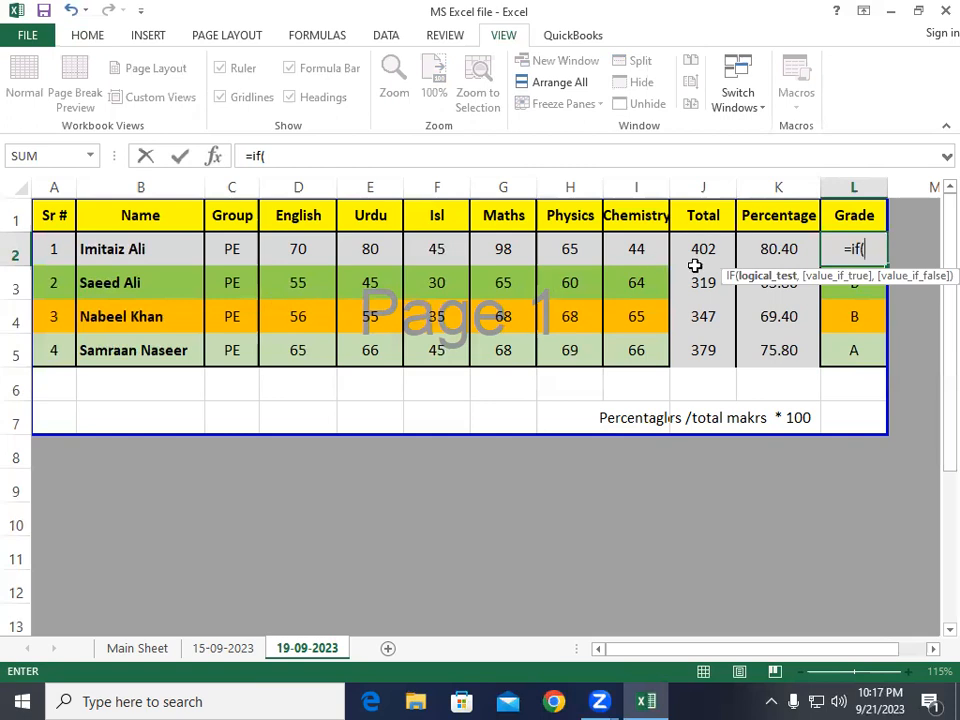
click(774, 248)
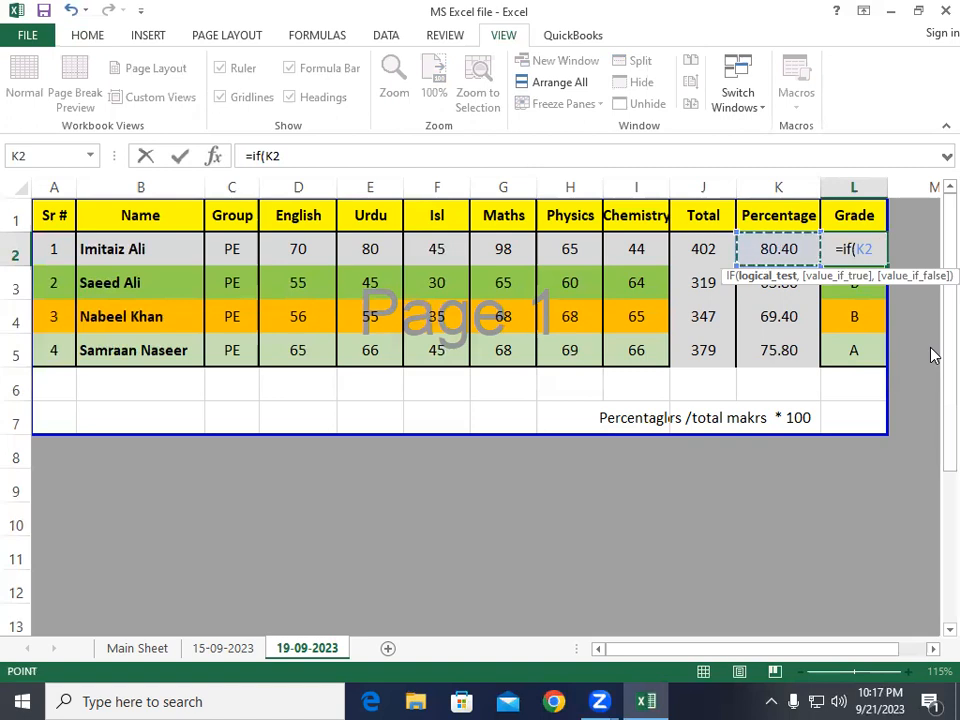
text(=>)
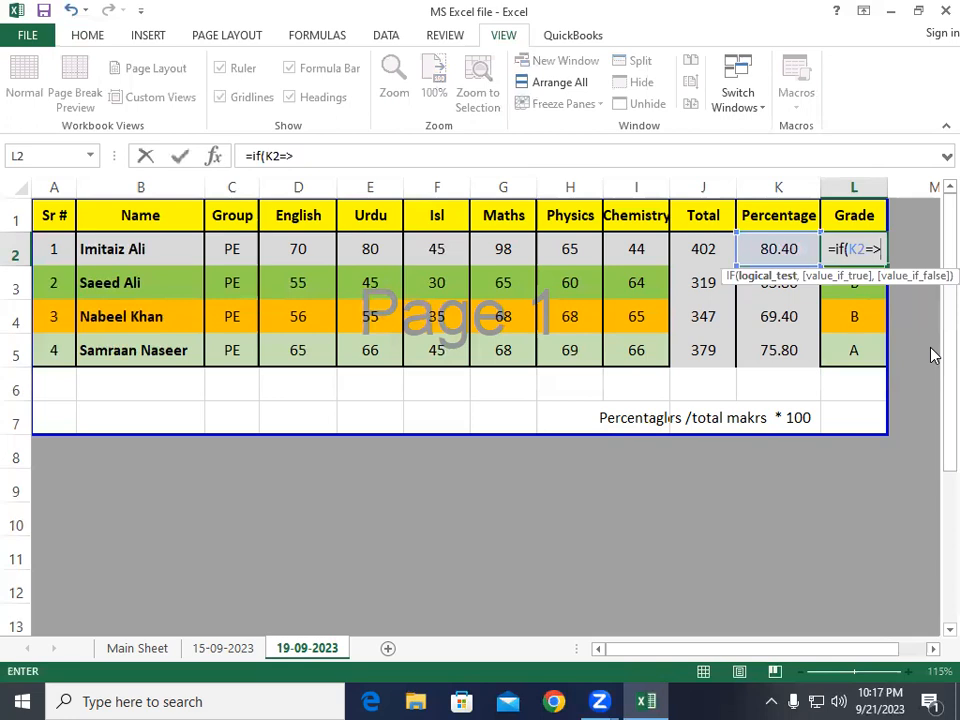
text(80)
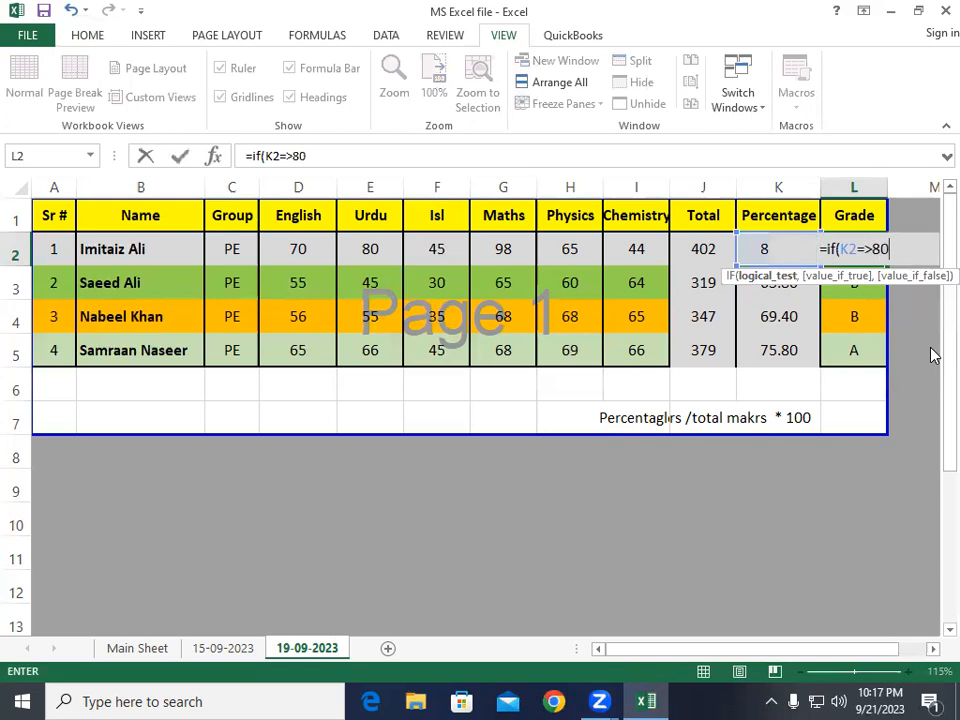
text(,)
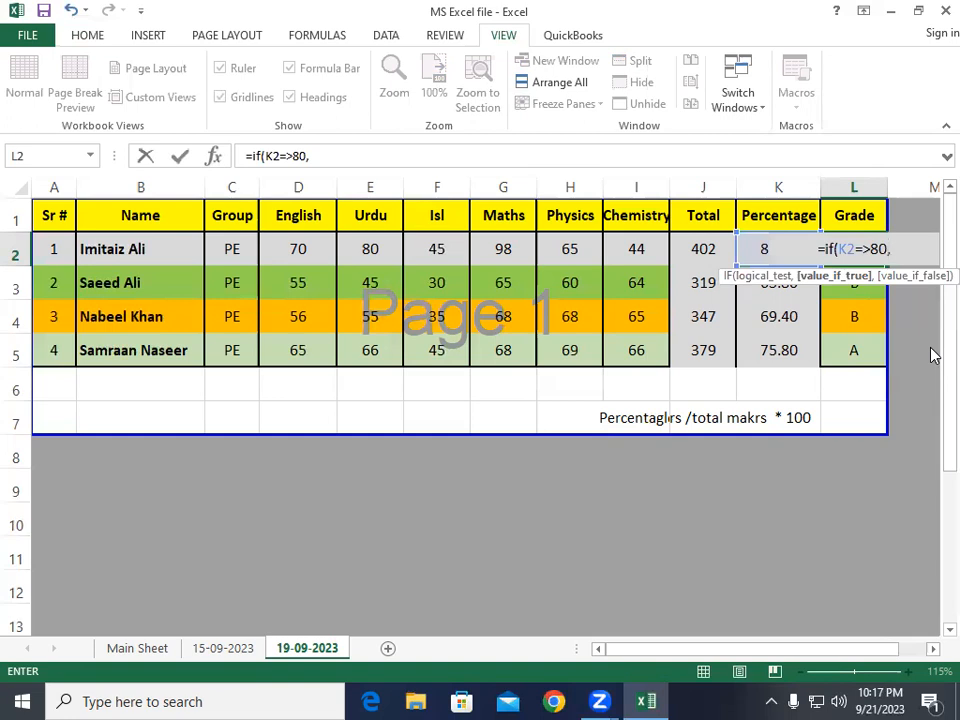
text(")
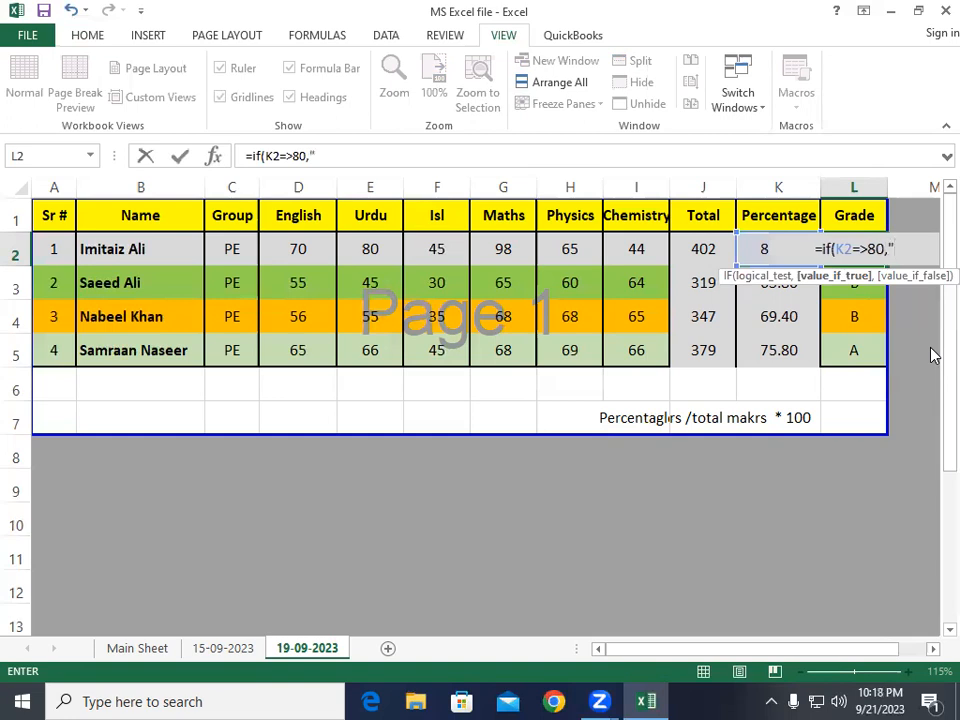
text(A1")
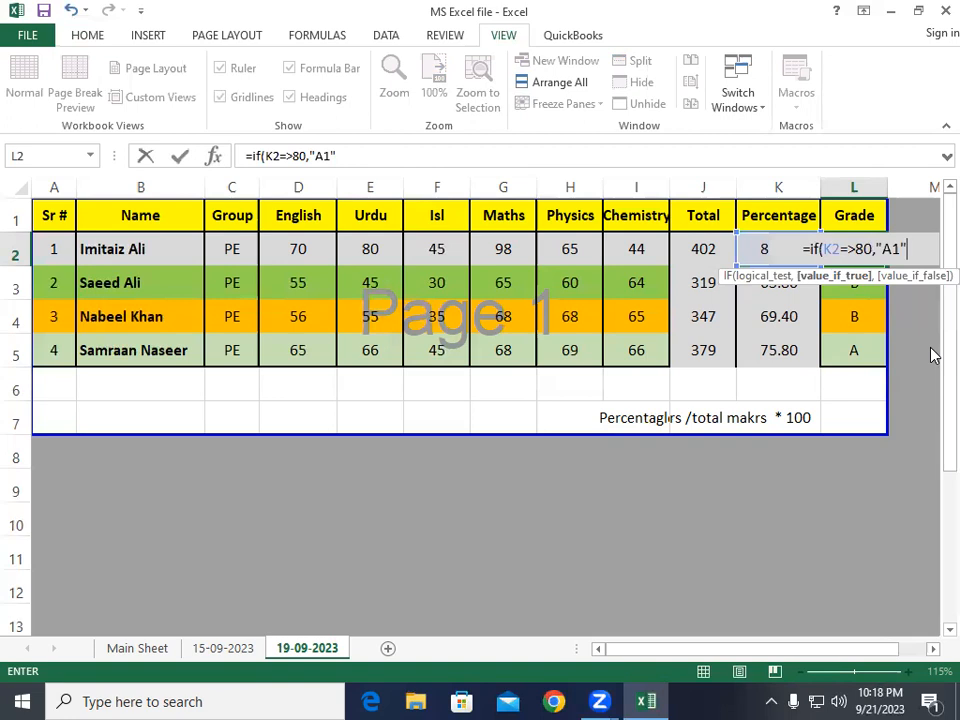
Extend the L2 grade formula with a nested second condition, if(K2=>70,"A", as the value if false
text(,)
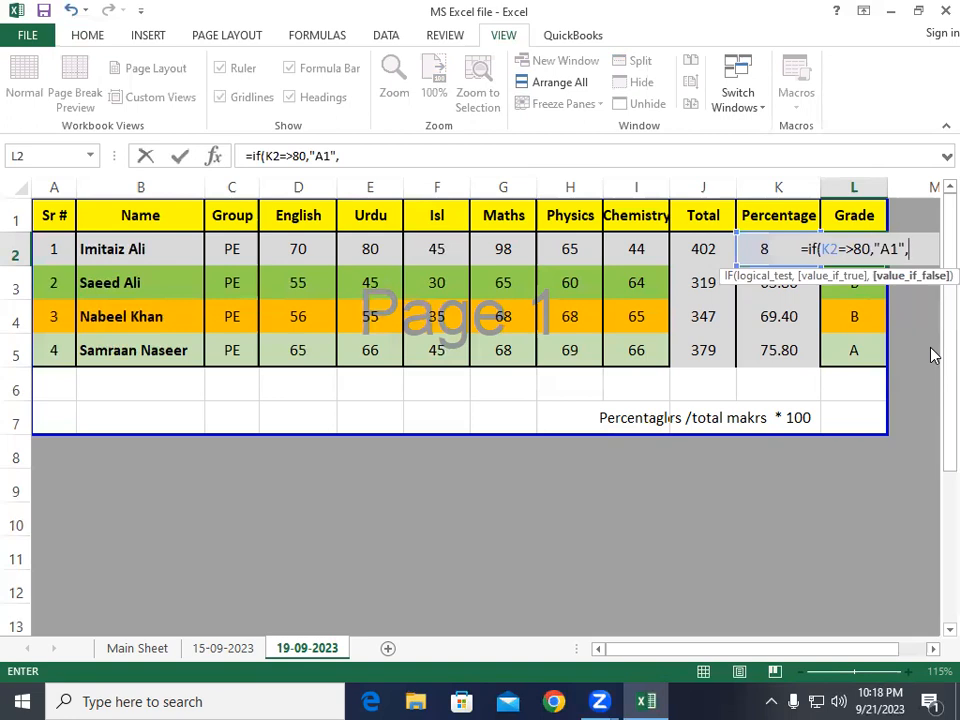
text(if)
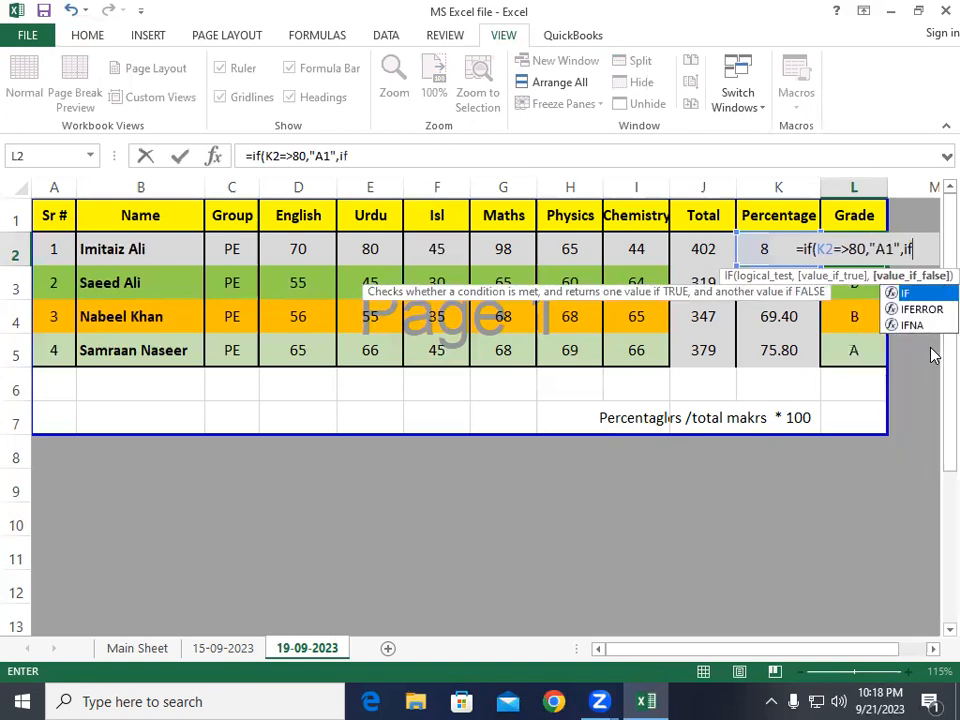
text(()
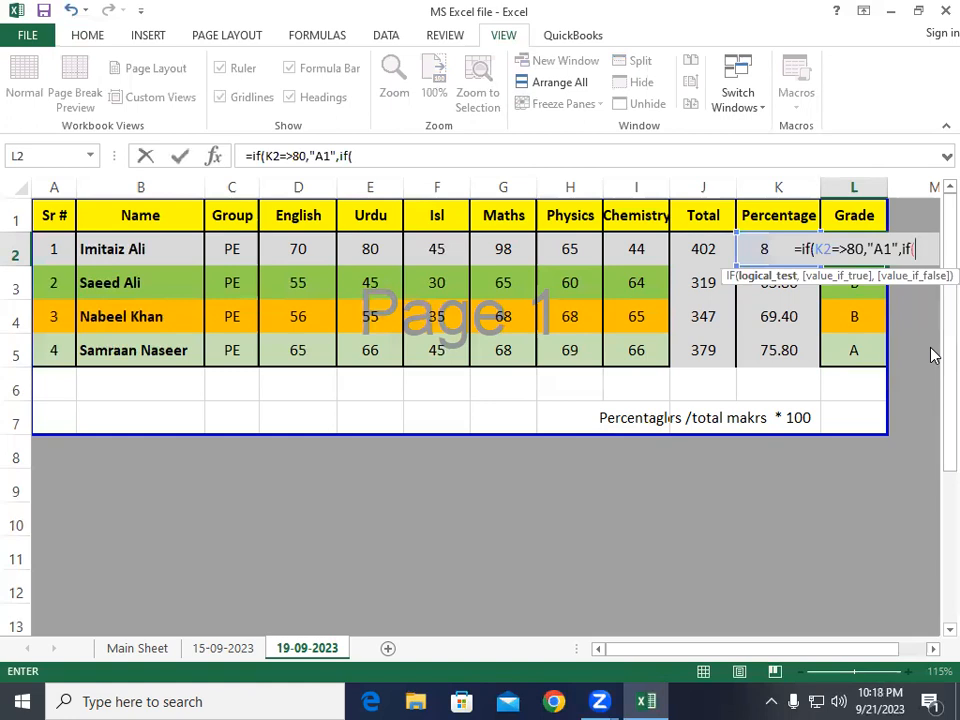
text(K)
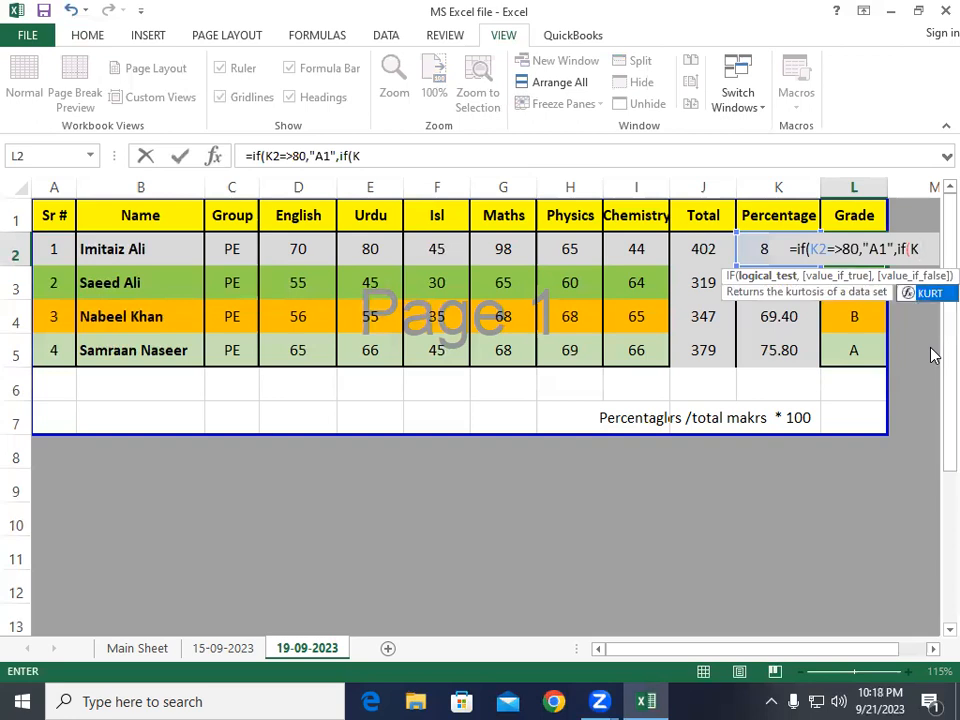
text(2)
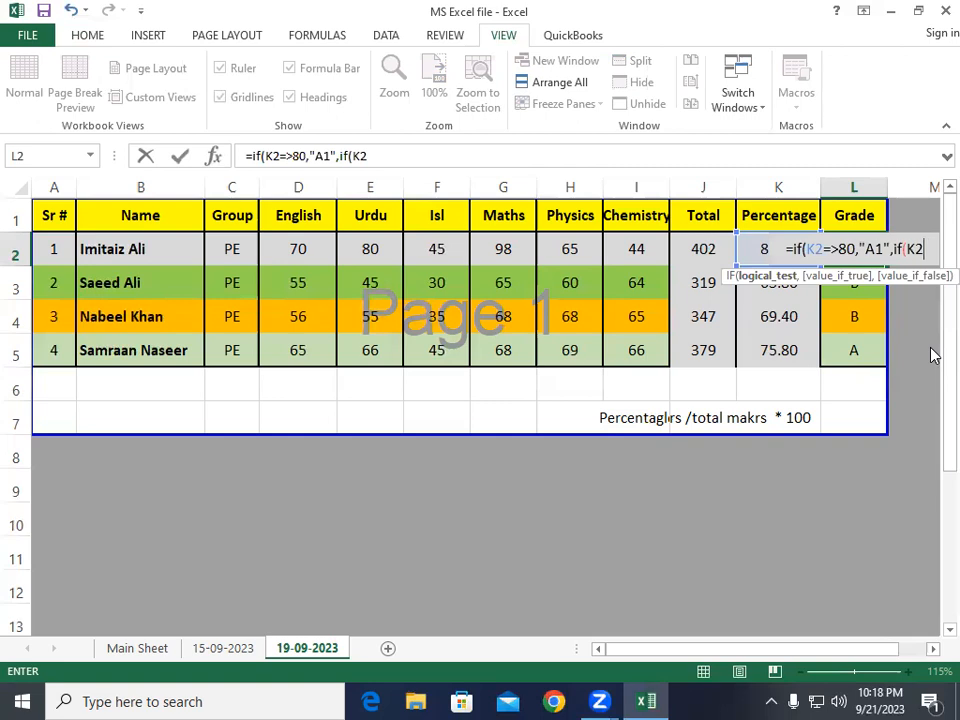
text(=)
text(>7)
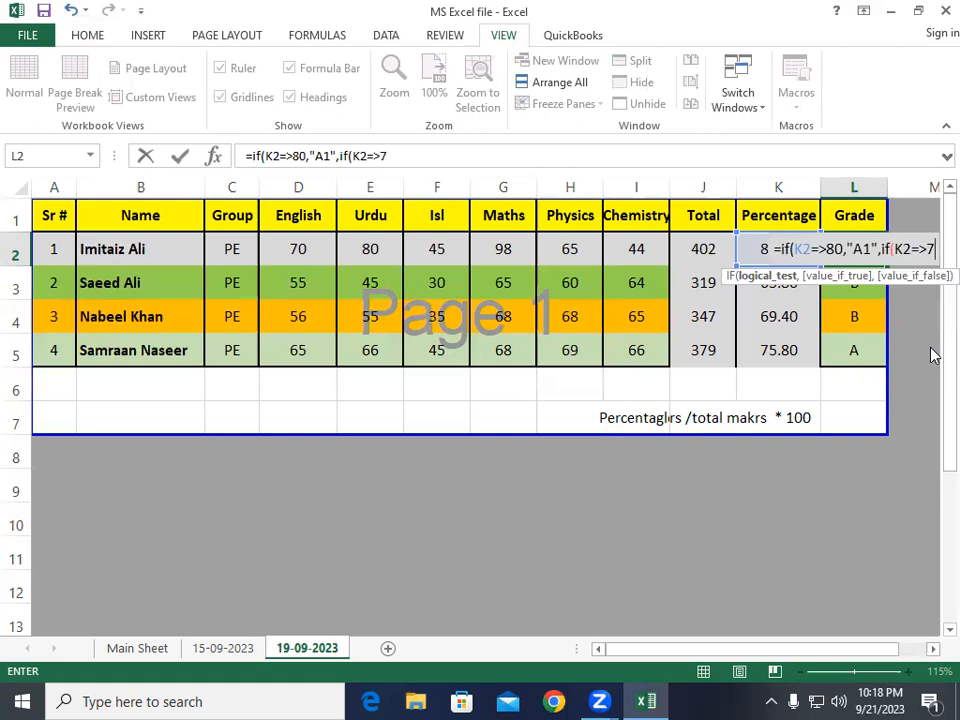
text(0,)
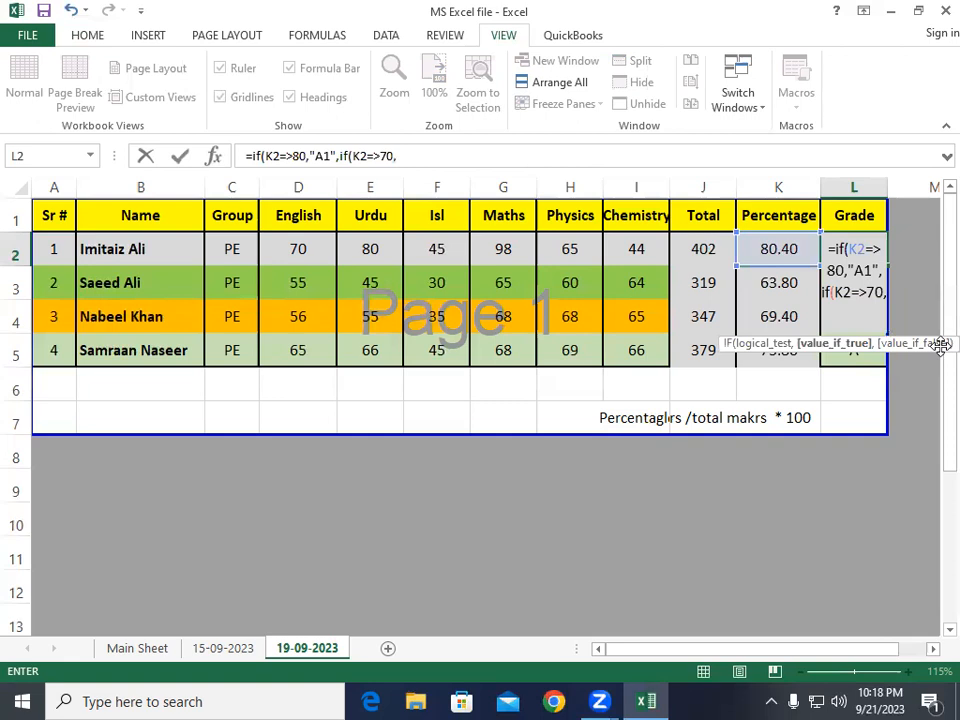
text("A",)
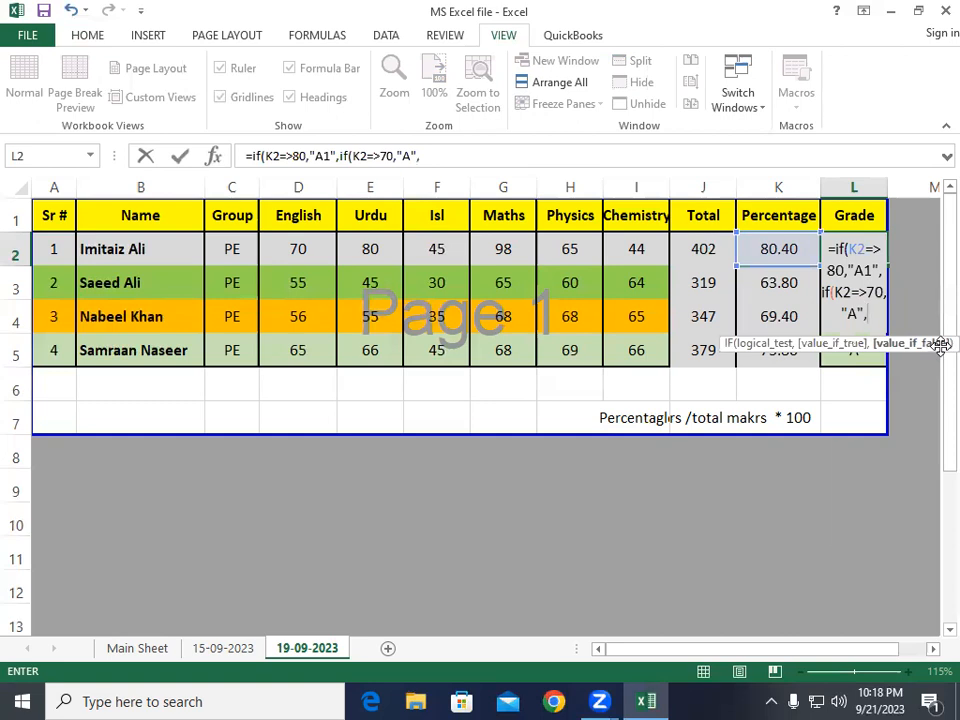
Begin a third nested IF in the L2 grade formula, replacing the mistyped )K2 after if with an opening parenthesis
text(if)K)
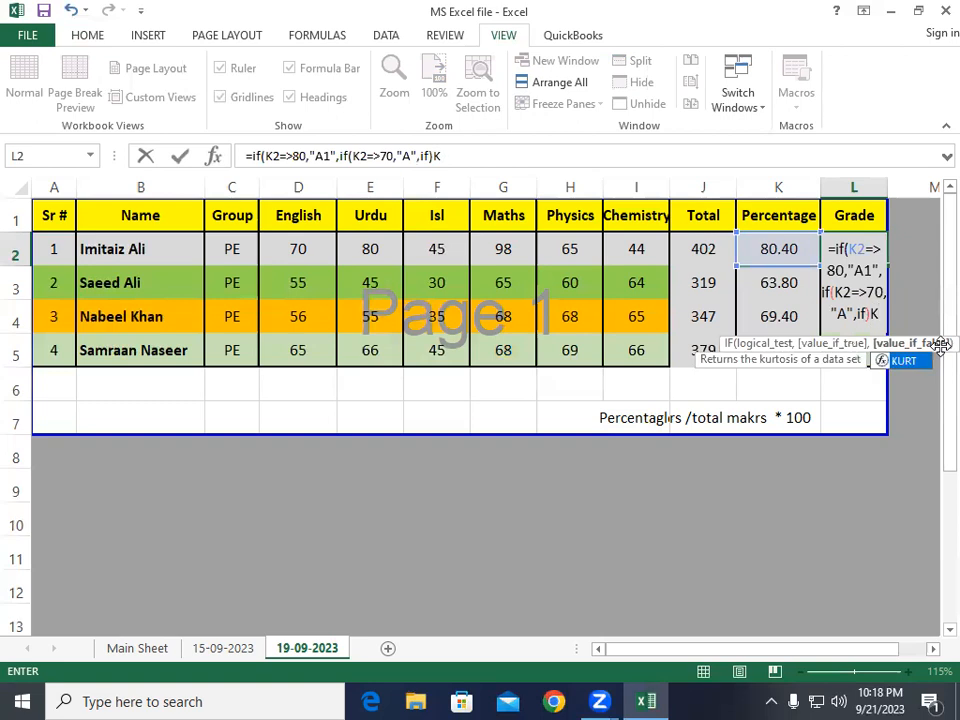
text(2)
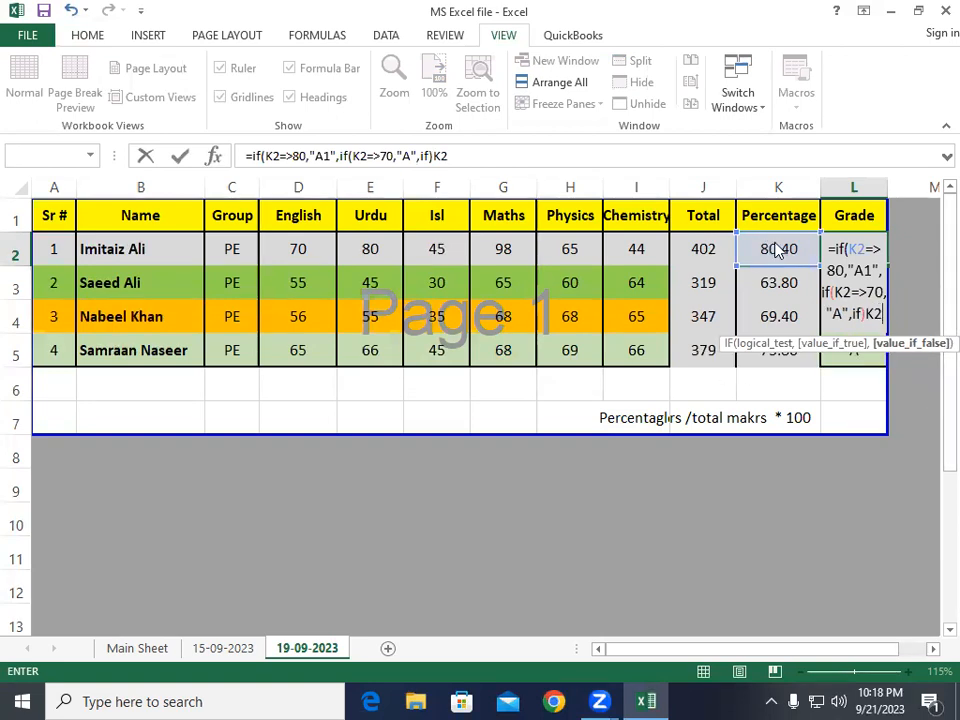
key(Return)
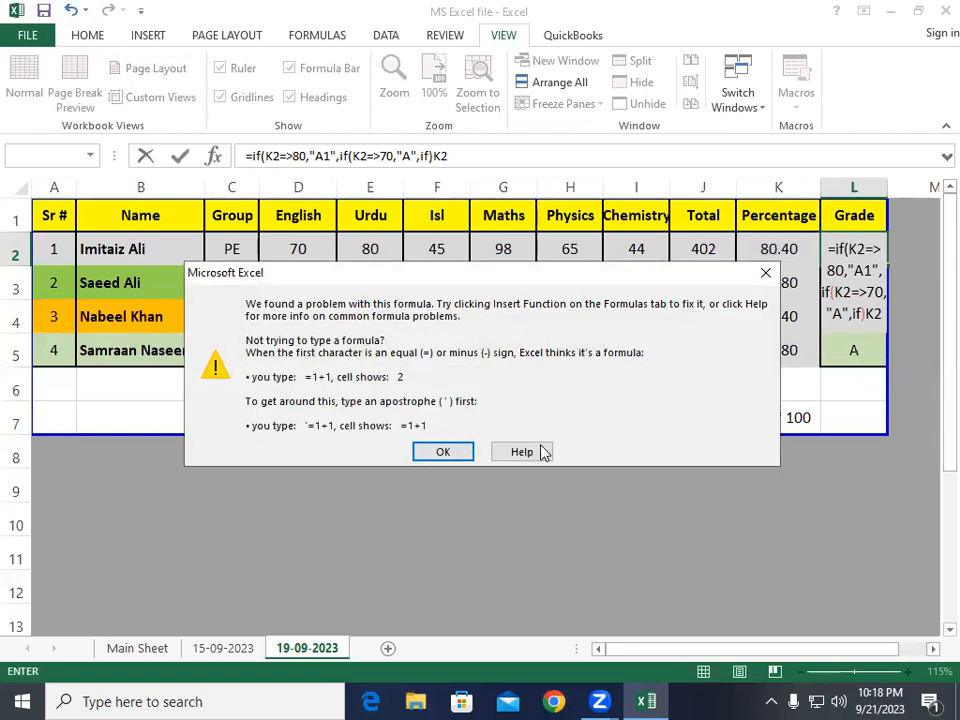
click(441, 451)
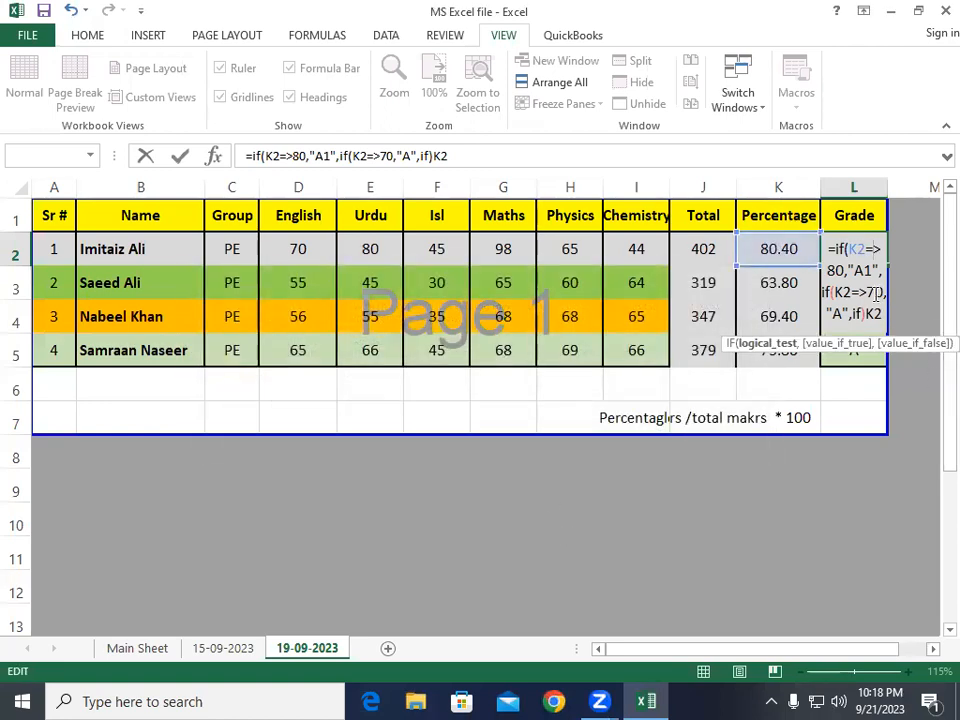
click(462, 156)
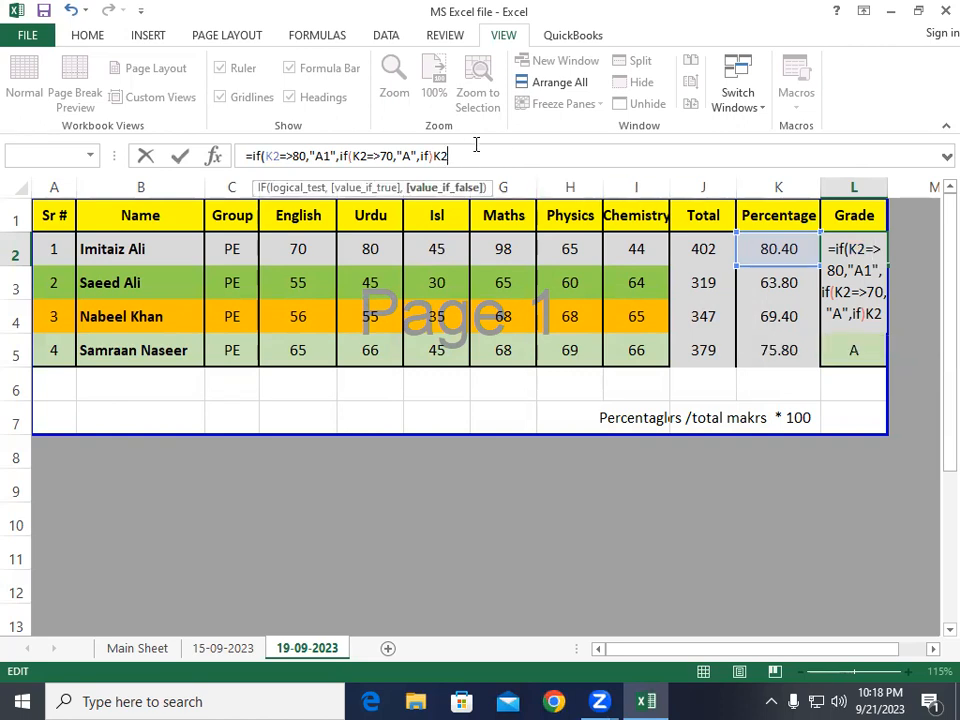
key(BackSpace)
key(BackSpace)
key(BackSpace)
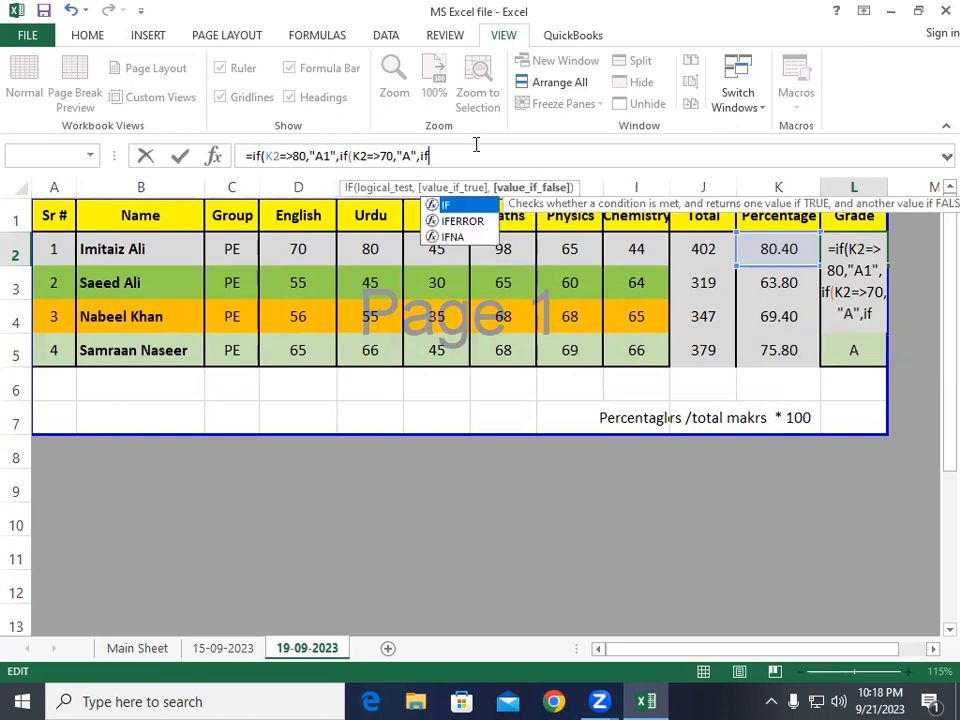
text(()
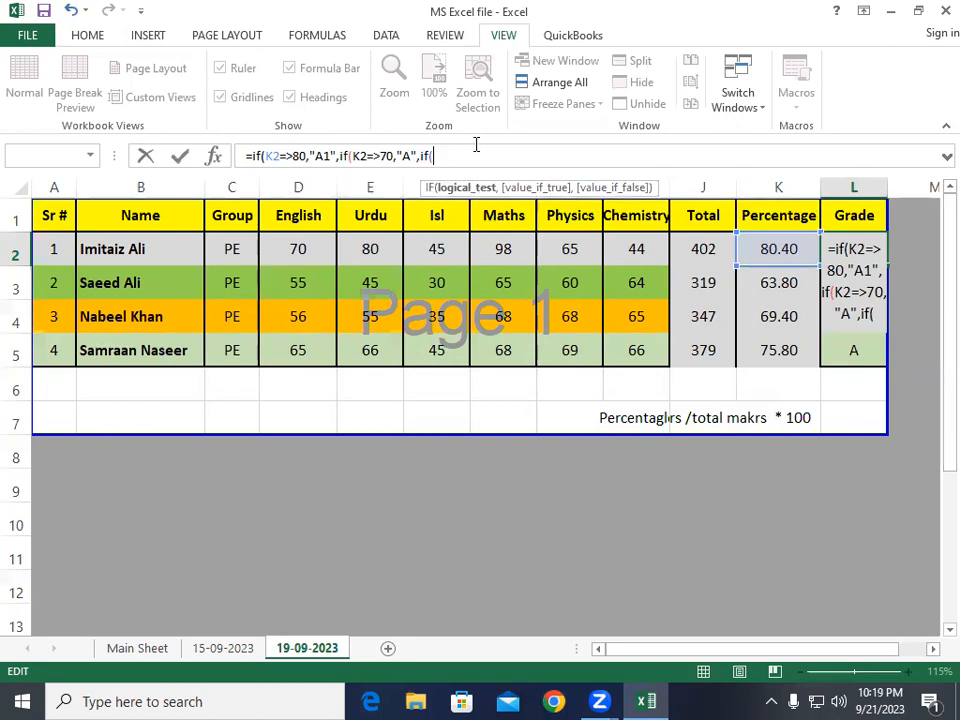
Fill in the third IF of the L2 grade formula with the condition K2=>60 and the result "B"
click(765, 248)
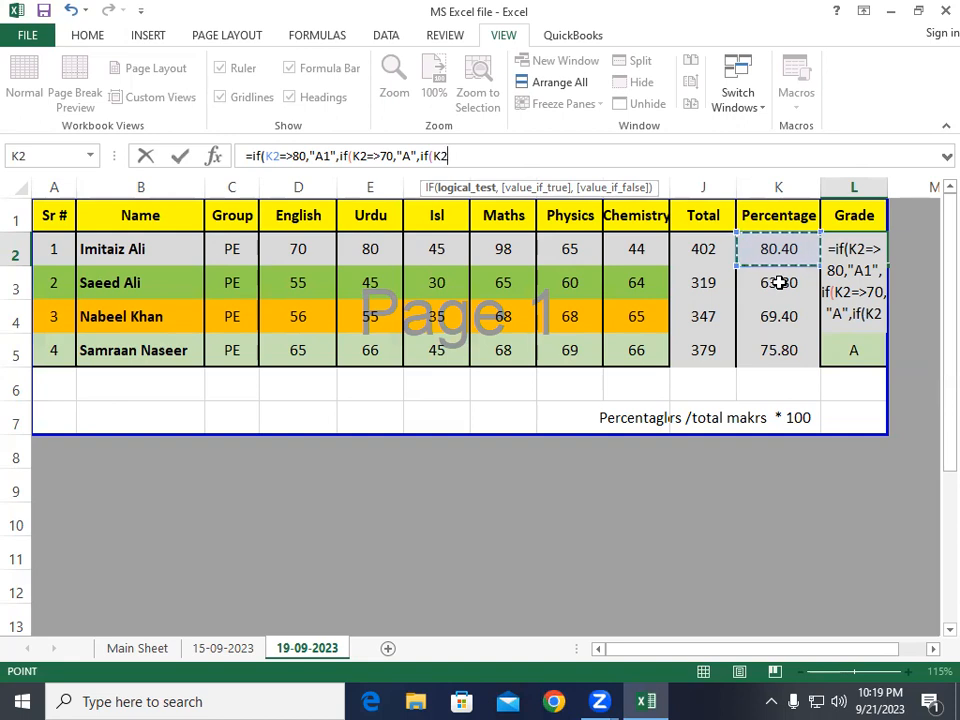
text(-)
key(BackSpace)
text(=)
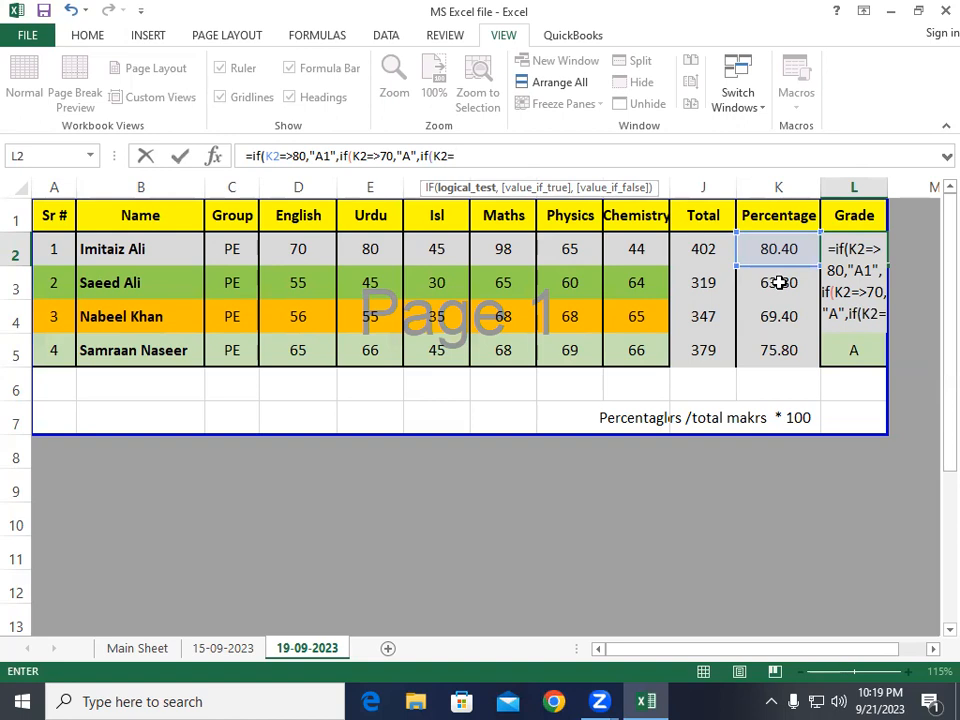
text(>)
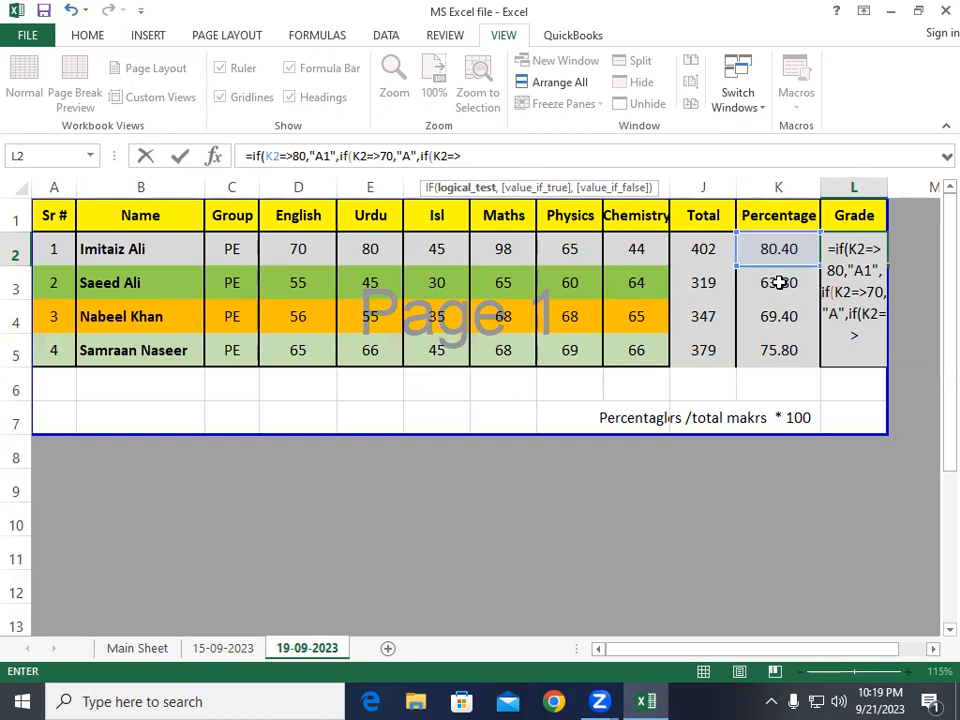
text(60,)
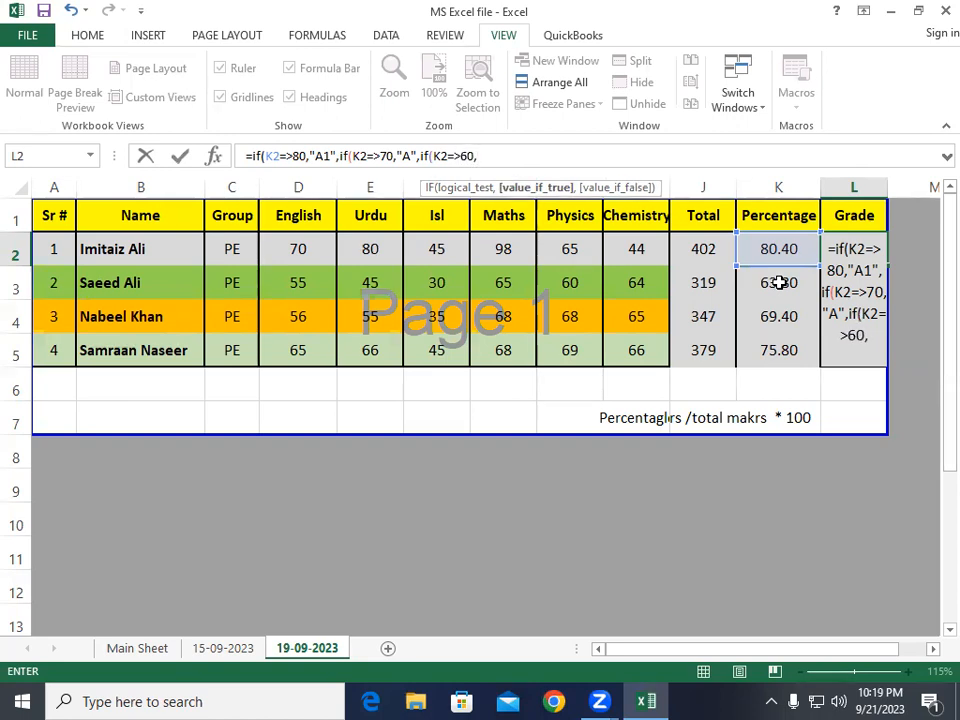
text("B",)
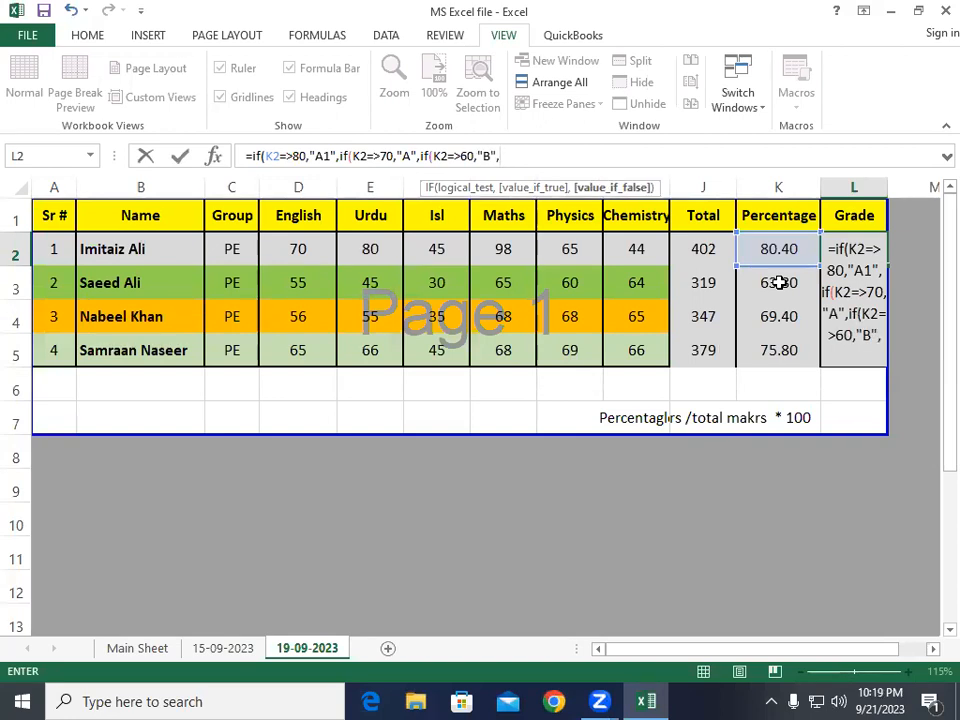
Extend the L2 grade formula with a fourth nested condition, if(K2=>50,"C", as the value if false
text(if(K)
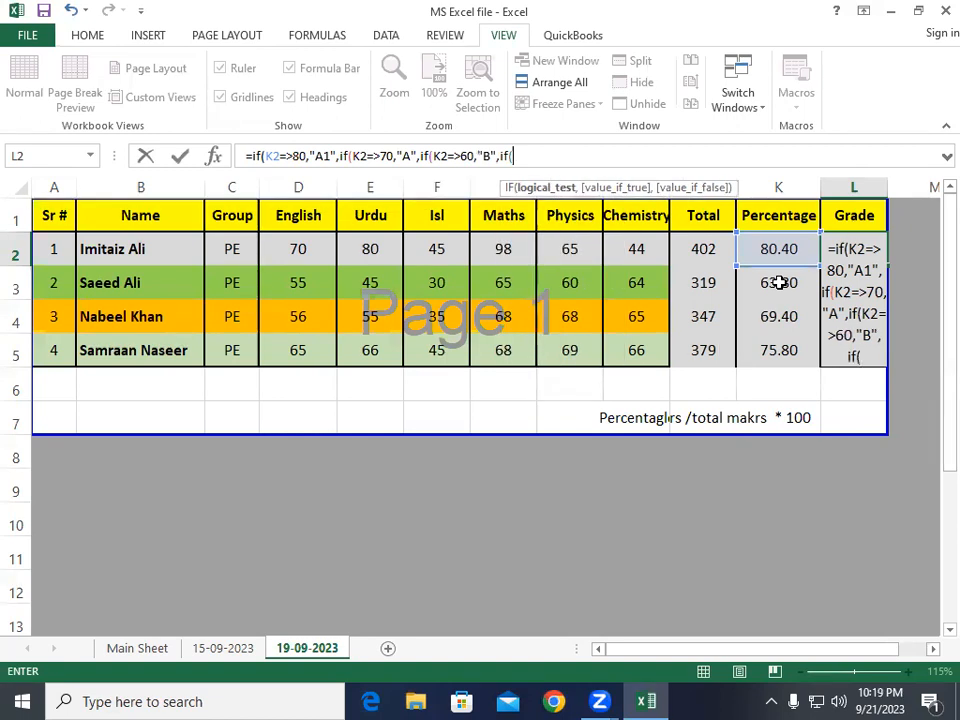
text(2=>)
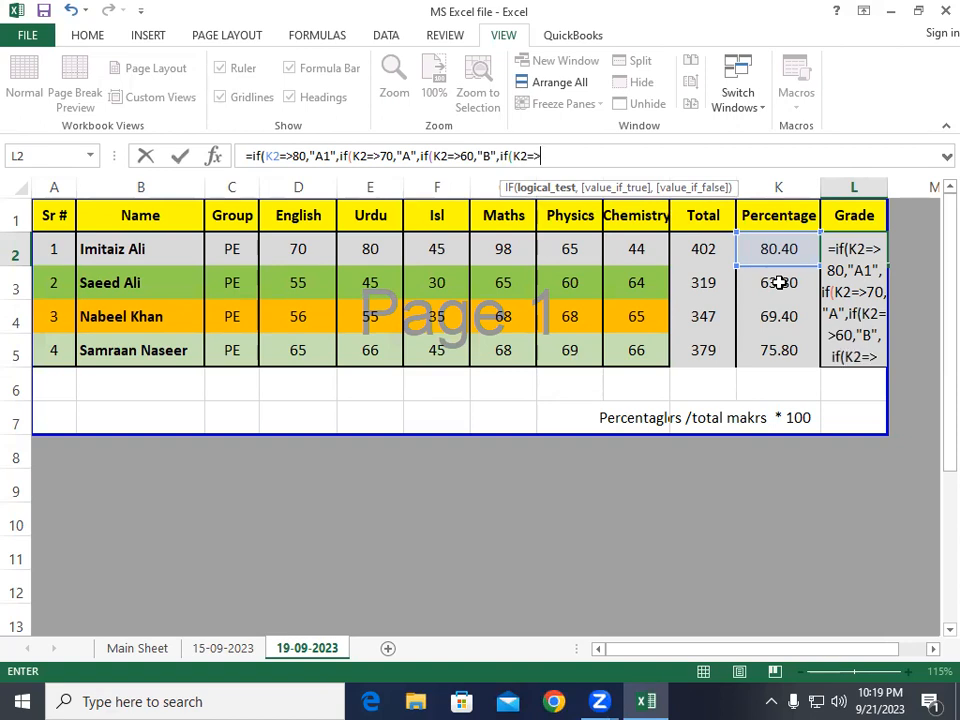
text(50)
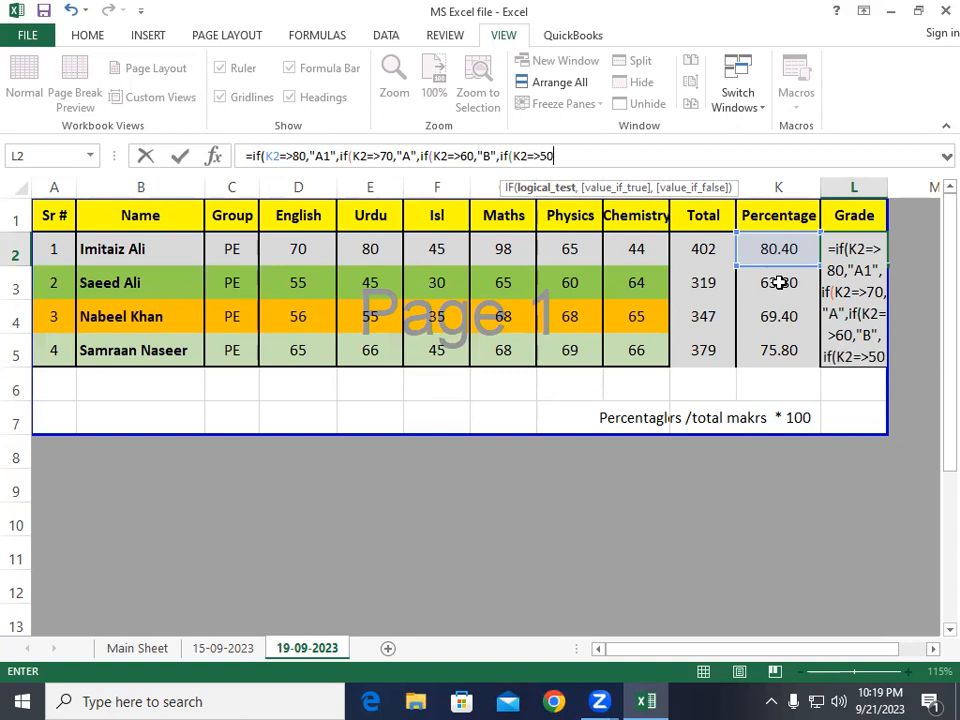
text(,)
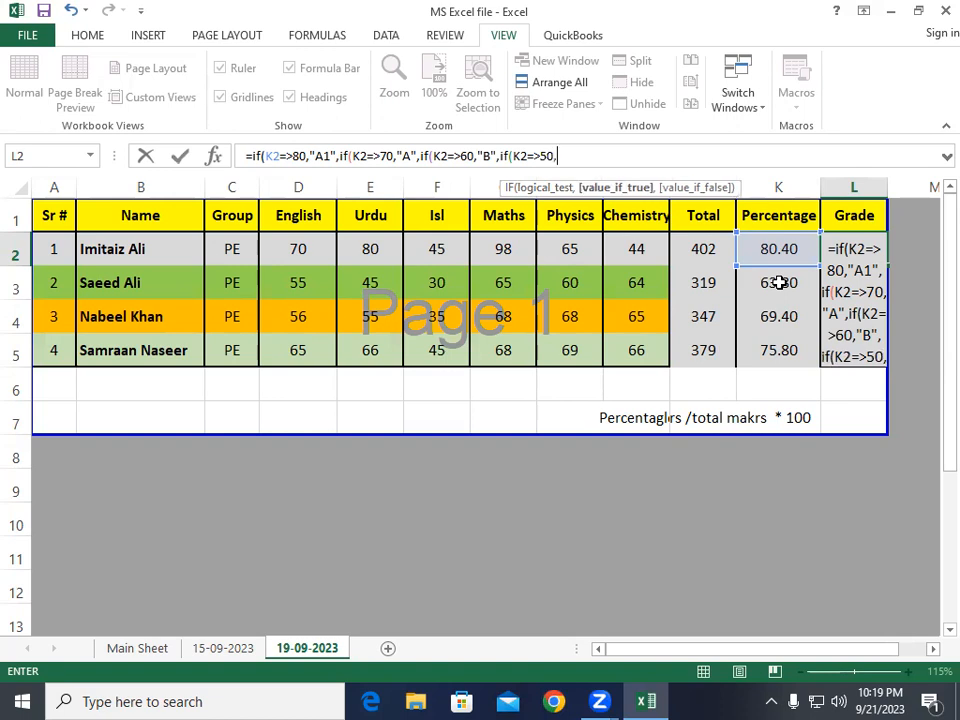
text("C",)
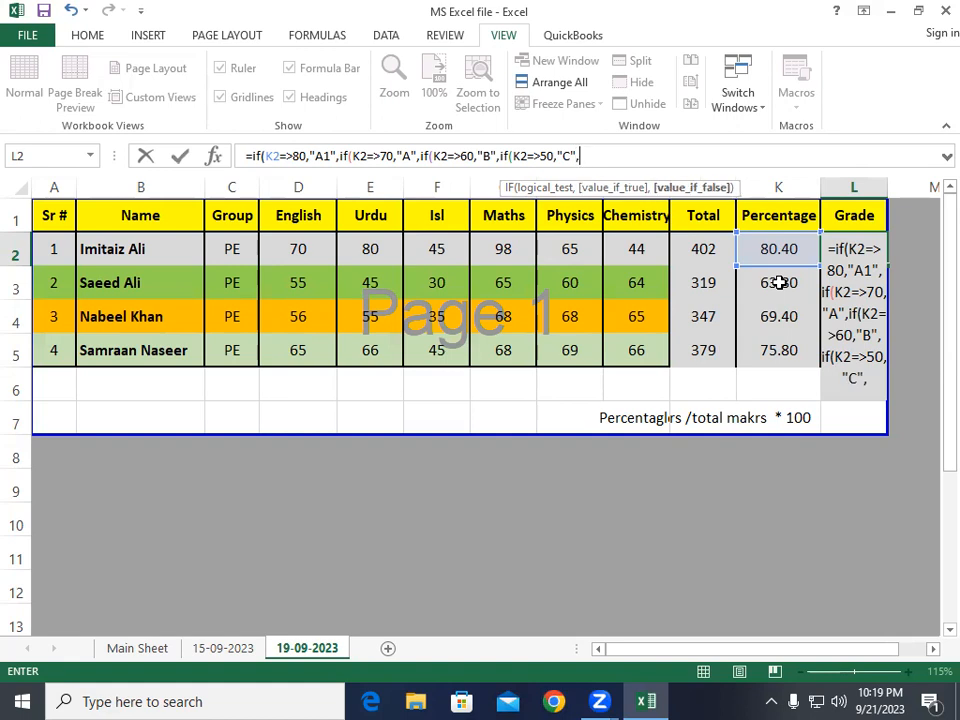
Add the last nested condition, if(k2<50,"Fail"), to the L2 grade formula
text(if)
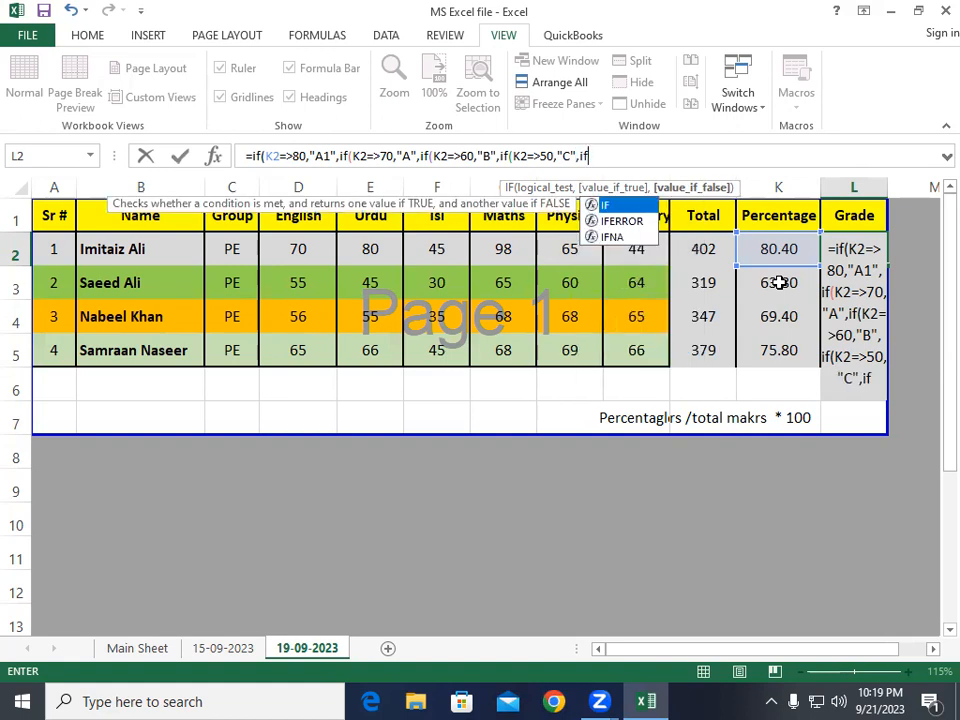
text((k)
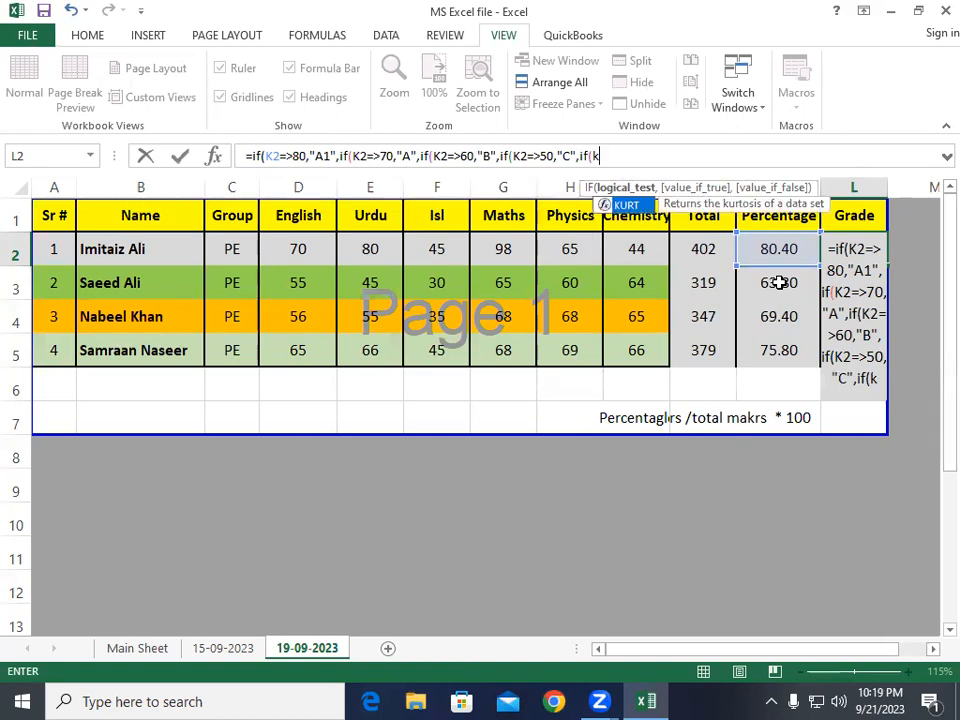
text(2<)
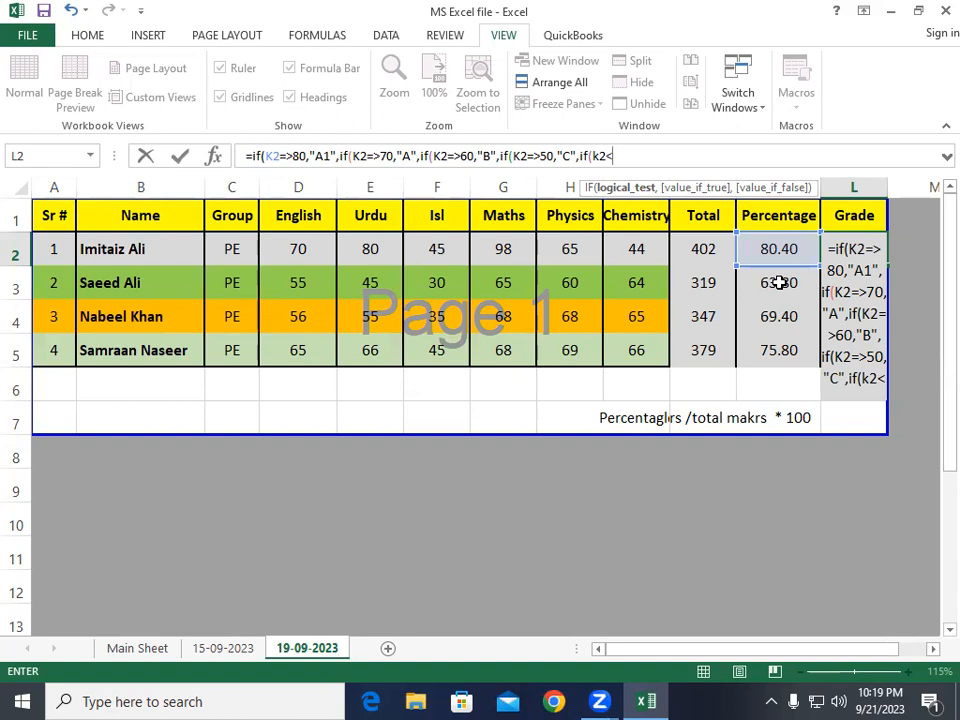
text(50)
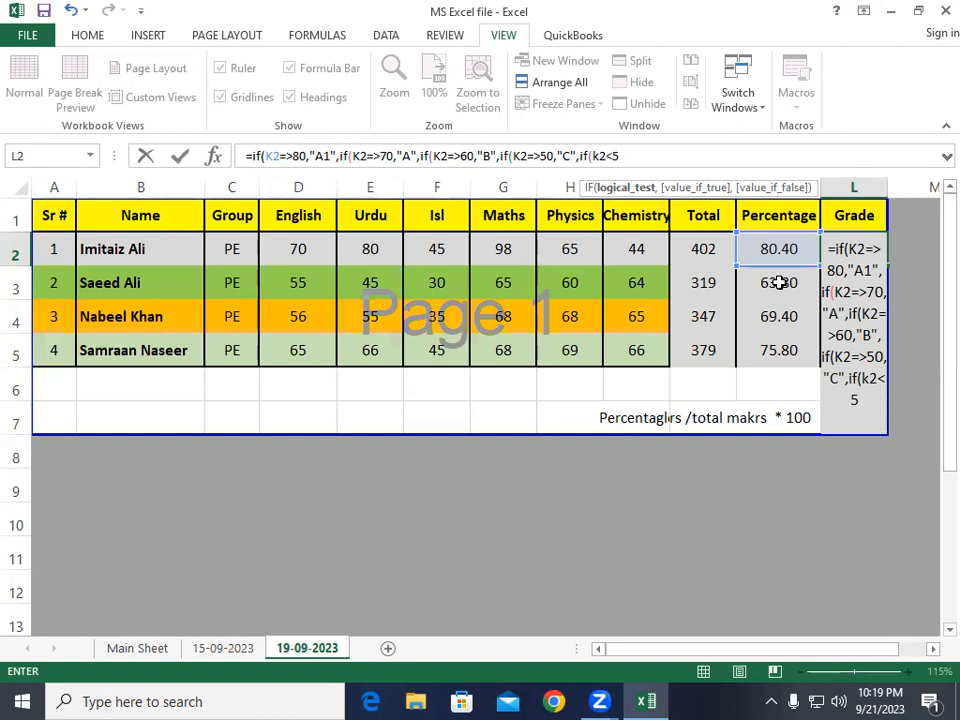
text(,)
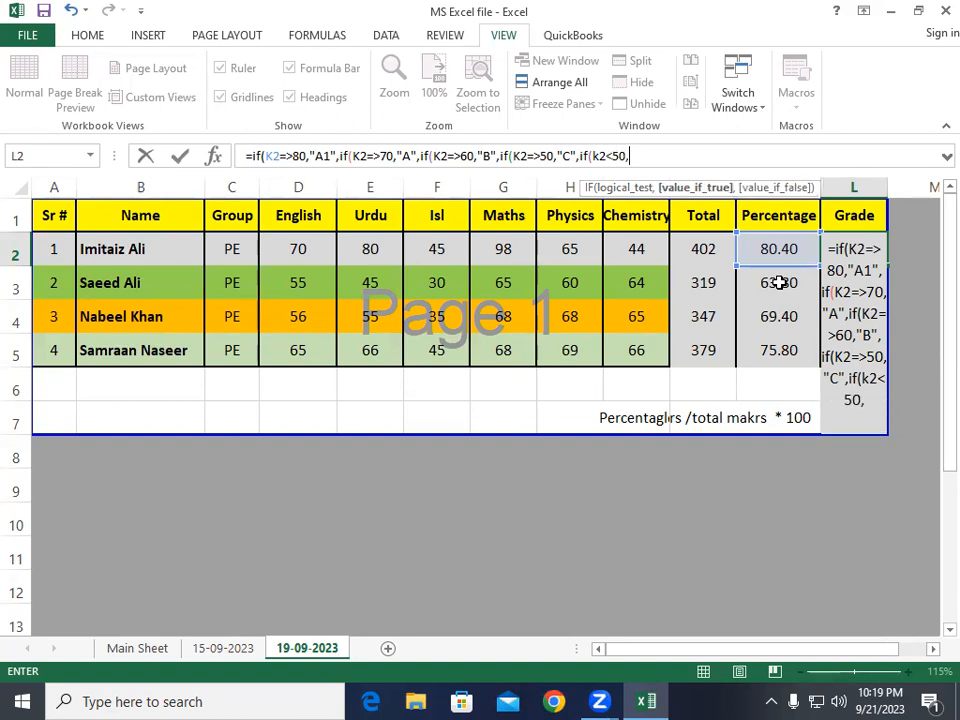
text("Fail)
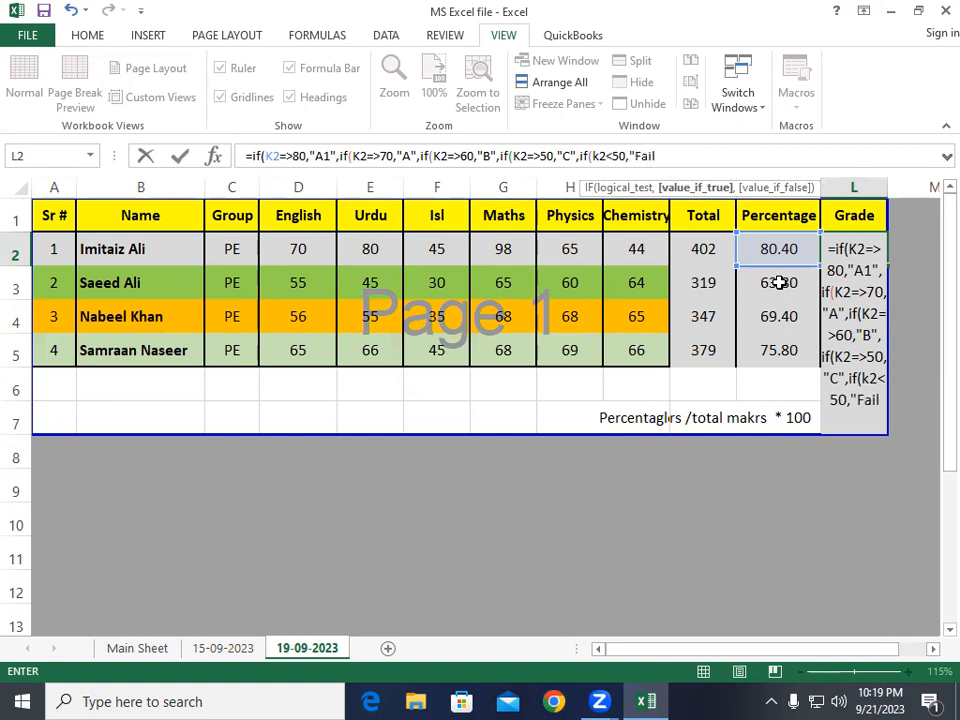
text("))
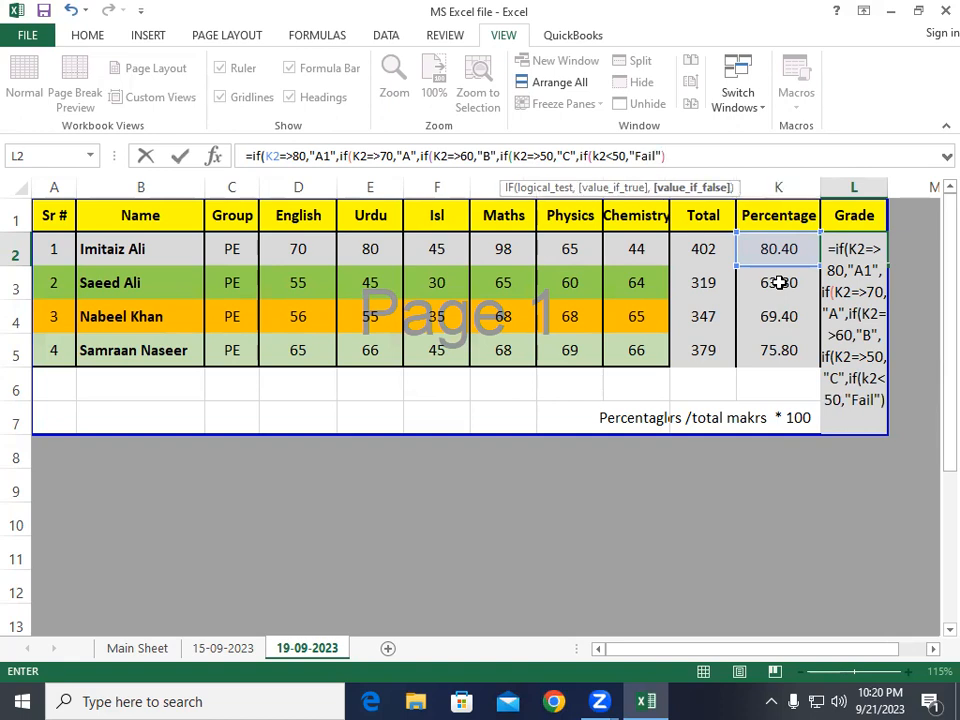
Close the four remaining IF parentheses and enter the L2 grade formula, accepting the suggested correction of => to >=
text())
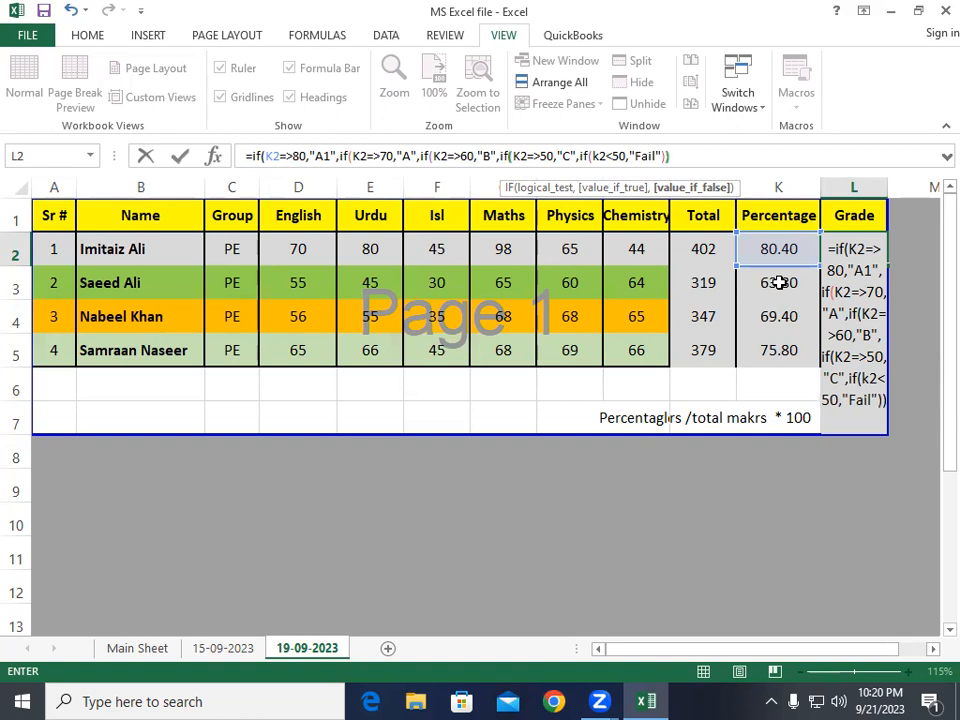
text()))
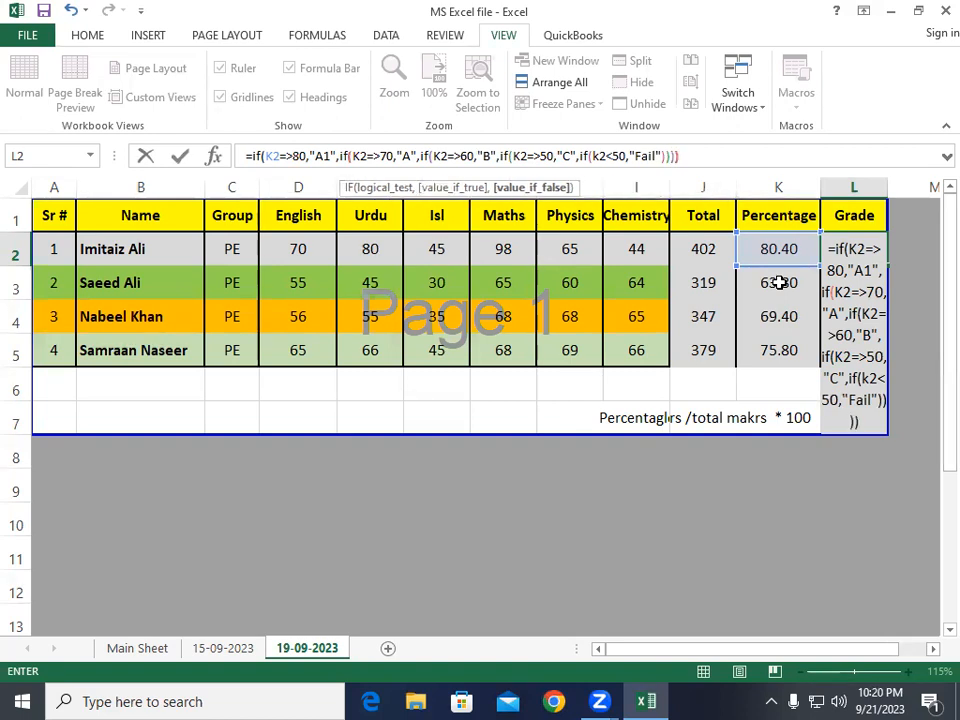
text())
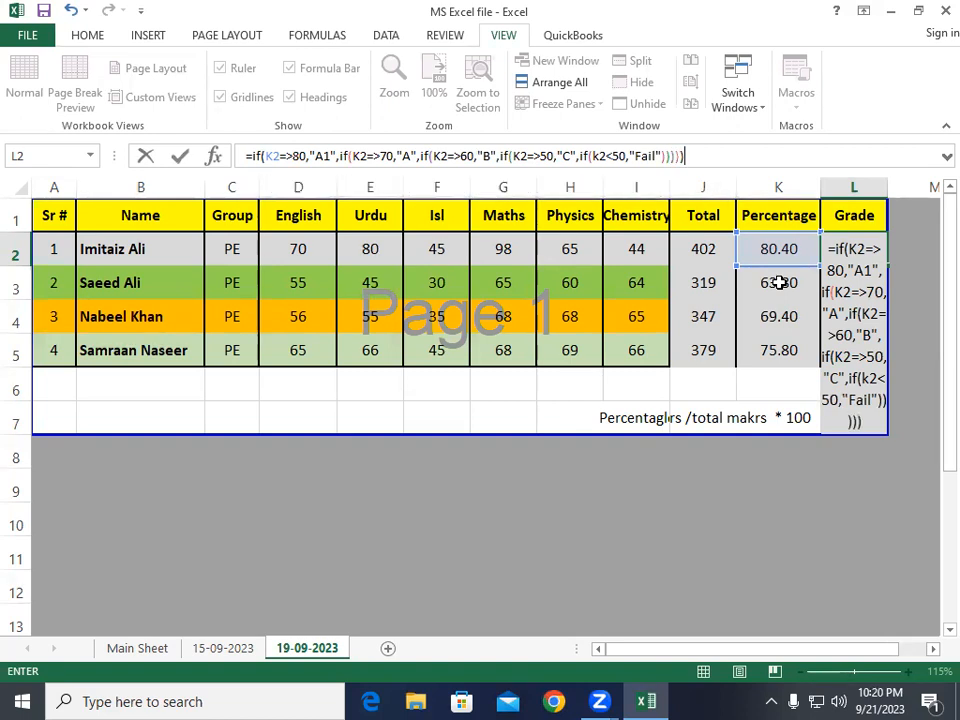
key(Return)
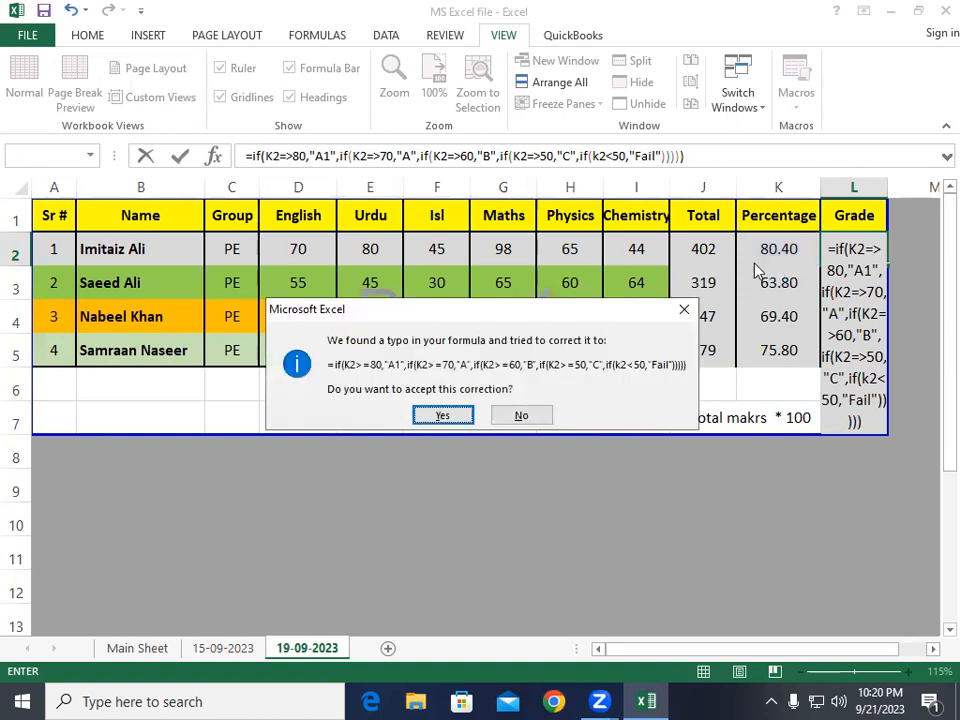
click(440, 416)
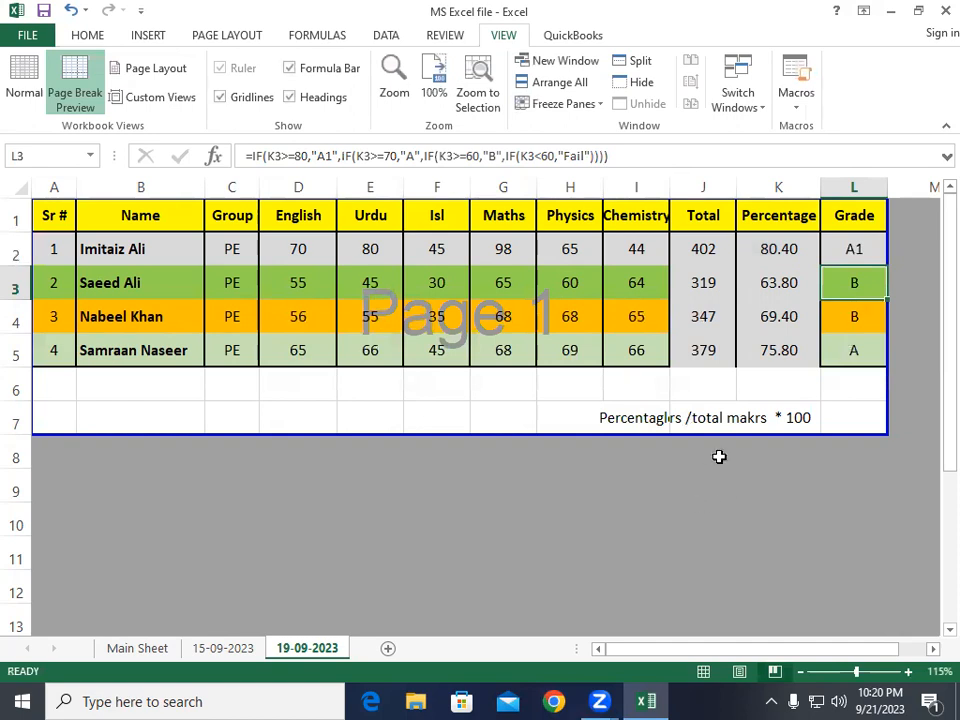
Clear the old grade formulas in L3:L5 and paste the new grade formula copied from L2 into those cells
drag(851, 283, 851, 336)
key(Delete)
click(851, 249)
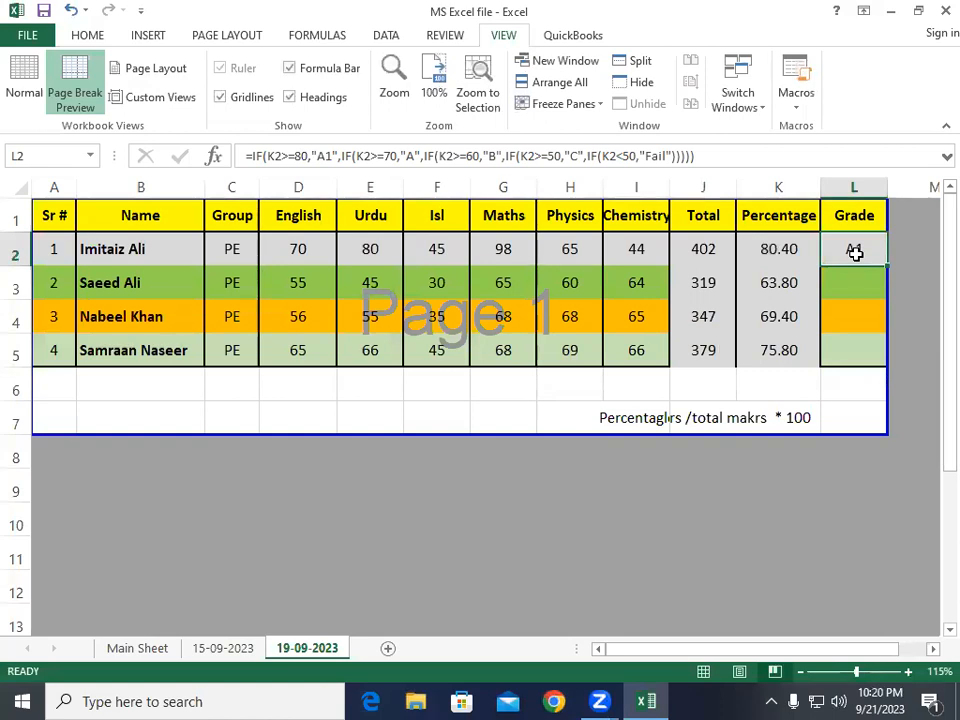
key(ctrl+c)
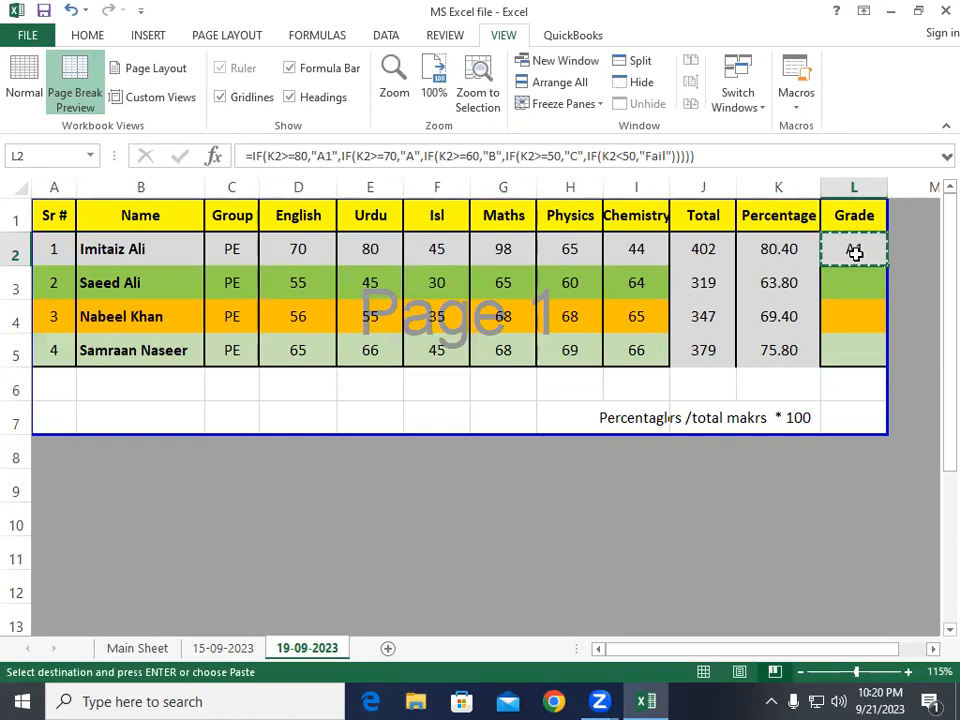
key(Down)
key(shift+Down)
key(shift+Down)
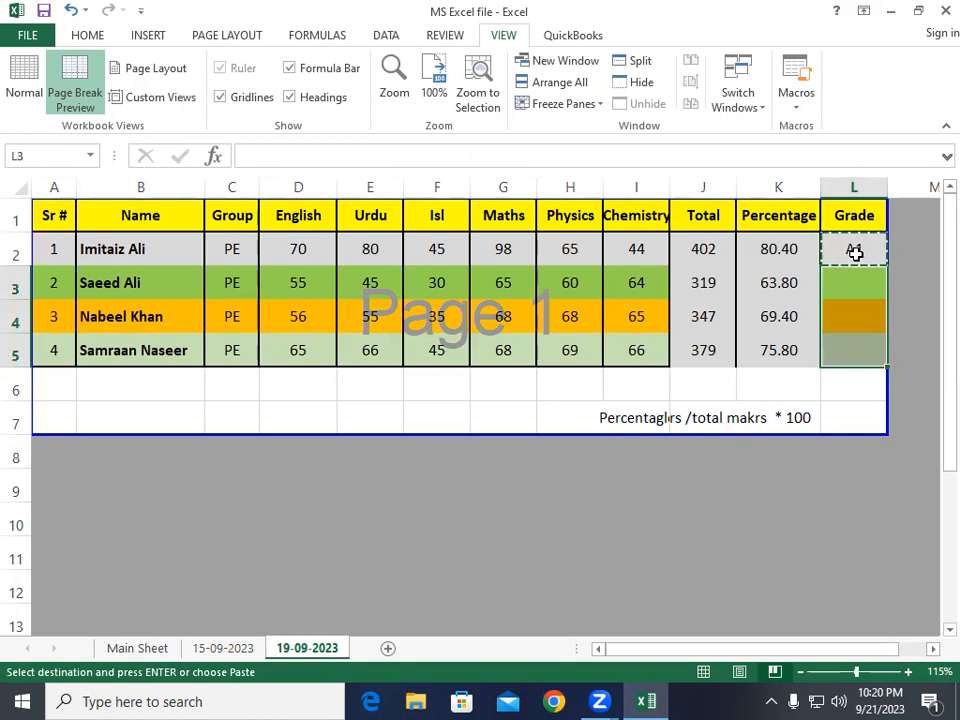
key(ctrl+v)
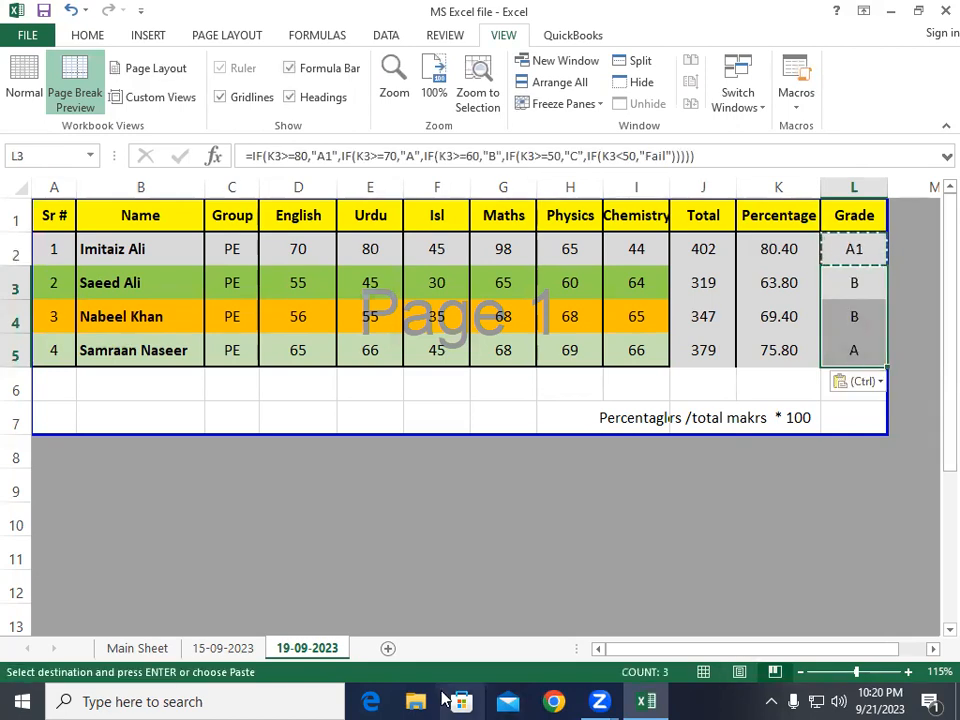
key(Escape)
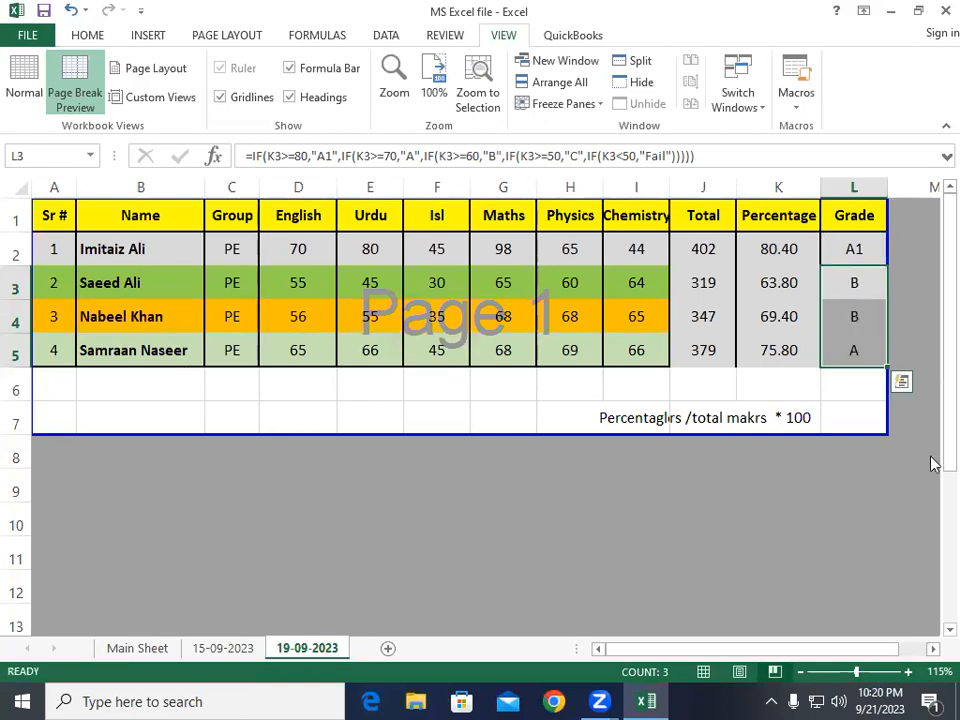
click(772, 352)
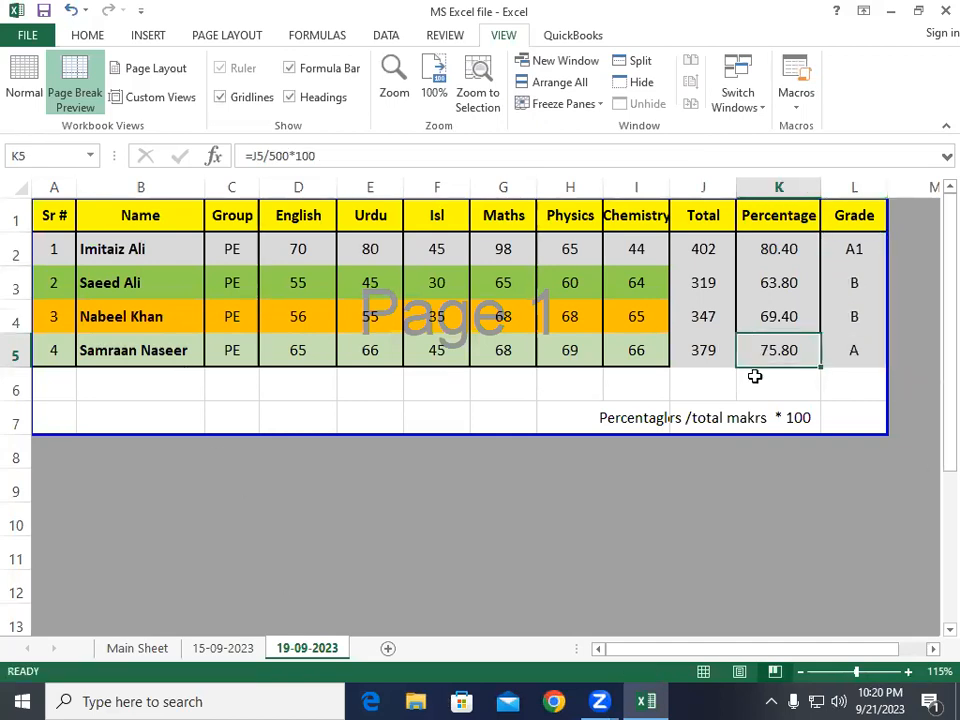
Replace the fourth student's marks in D5:I5 with 44, 35, 25, 33, 20 and 15
click(303, 351)
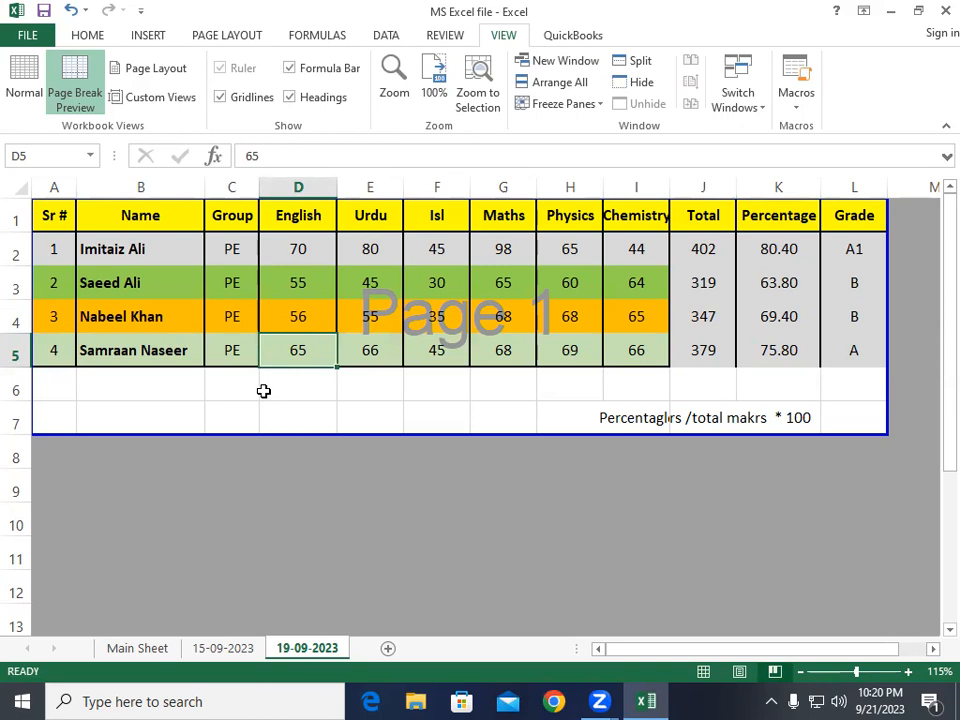
text(44)
key(Tab)
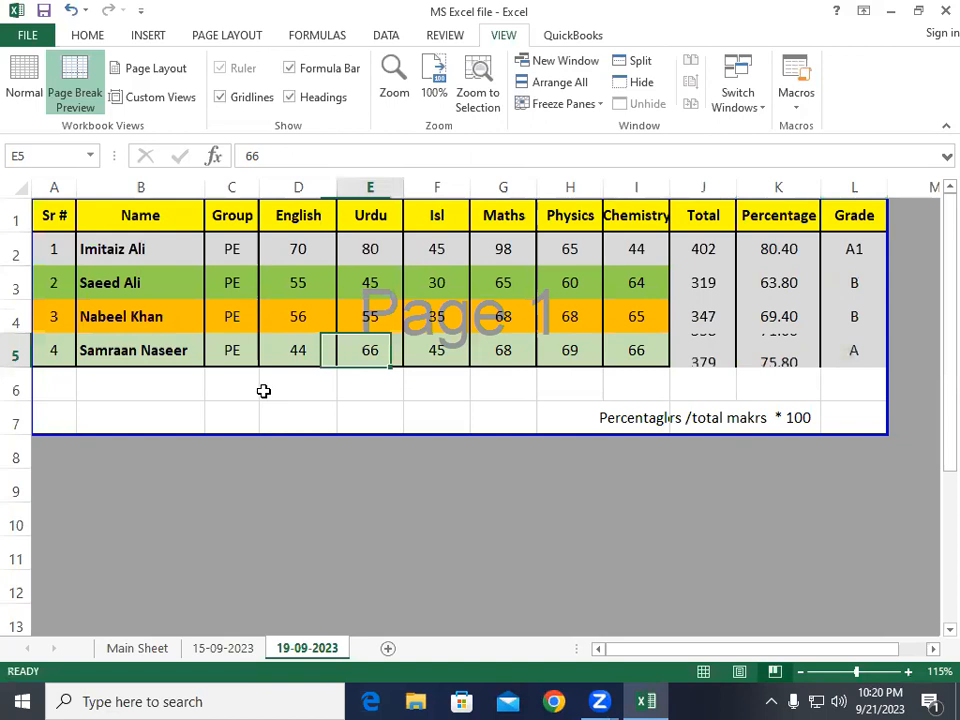
text(35)
key(Tab)
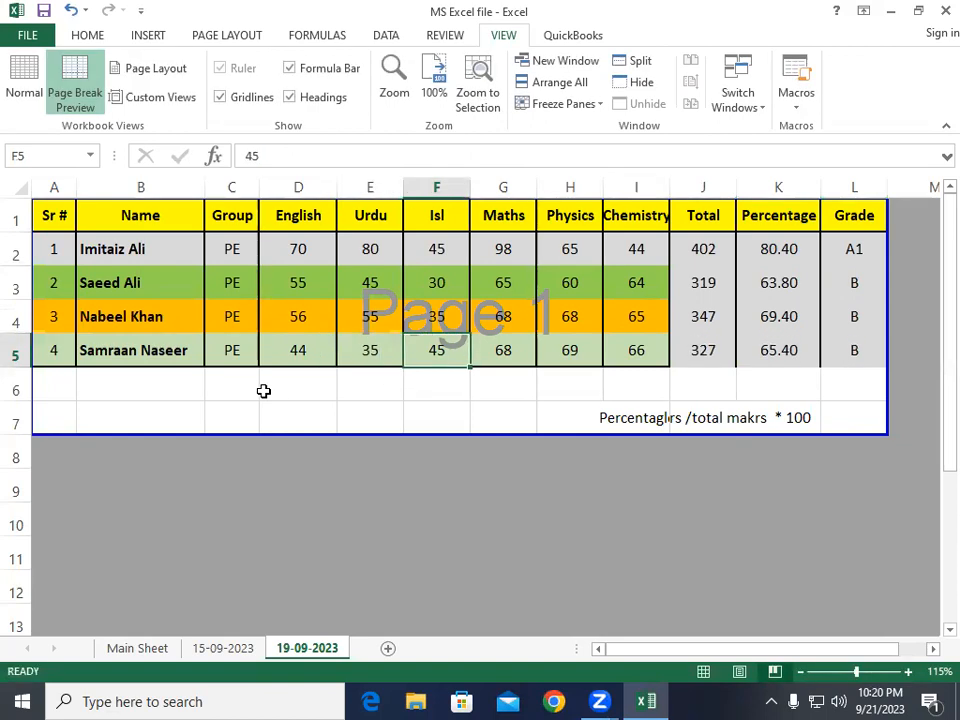
text(25)
key(Tab)
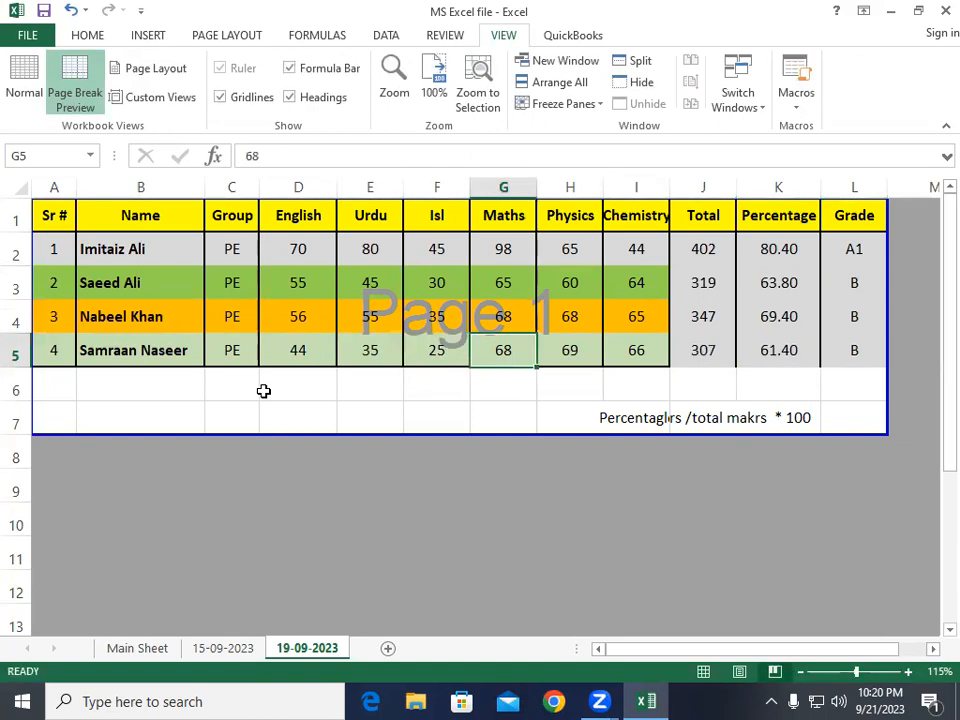
text(33)
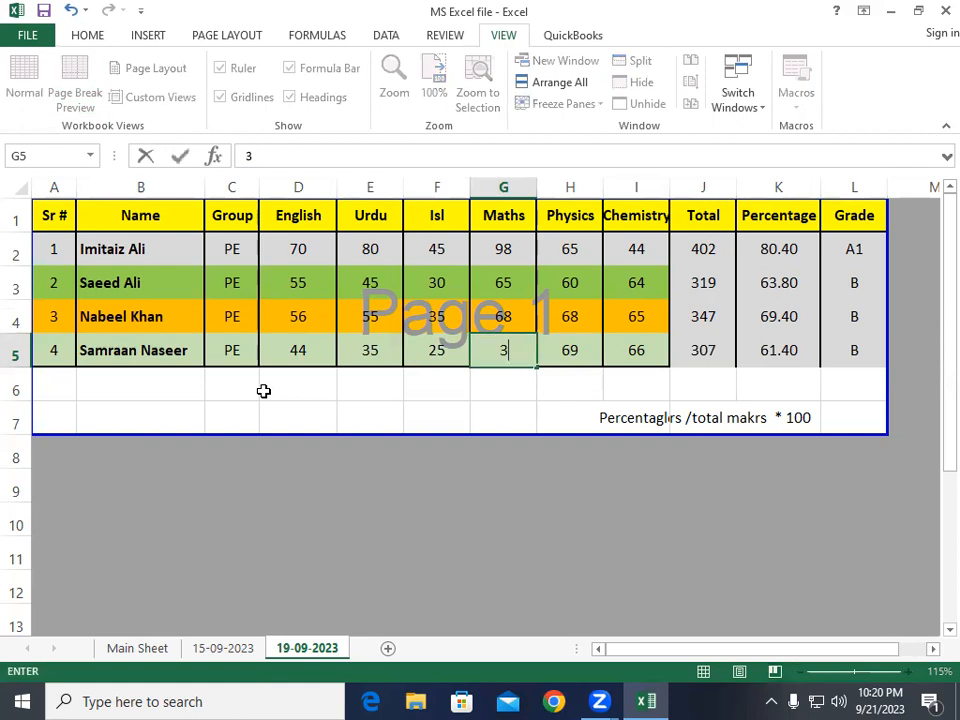
key(Tab)
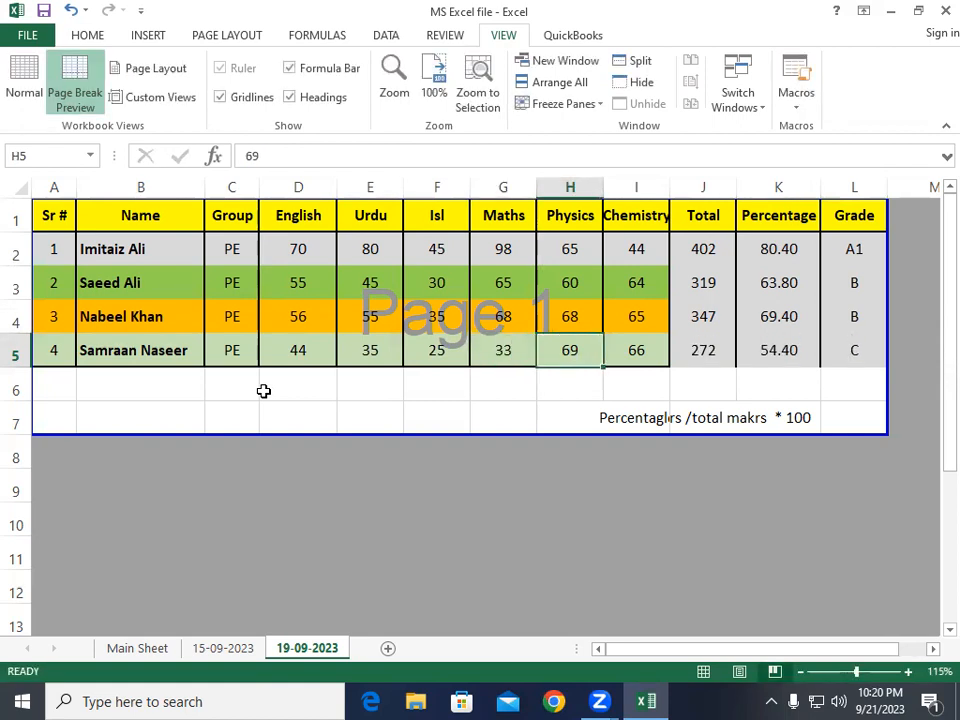
text(20)
key(Tab)
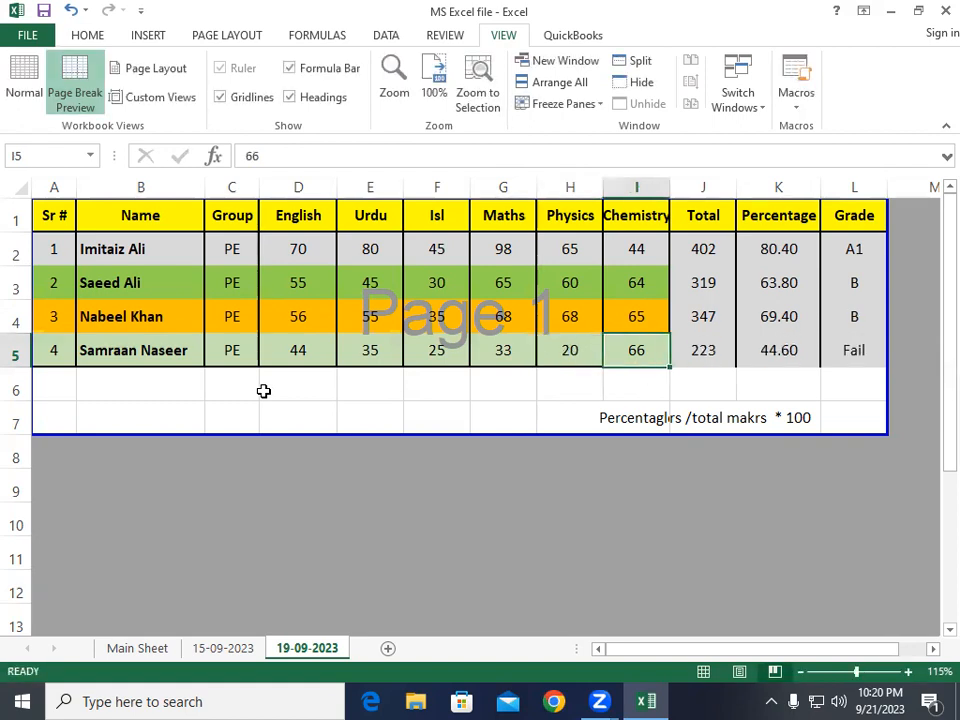
text(15)
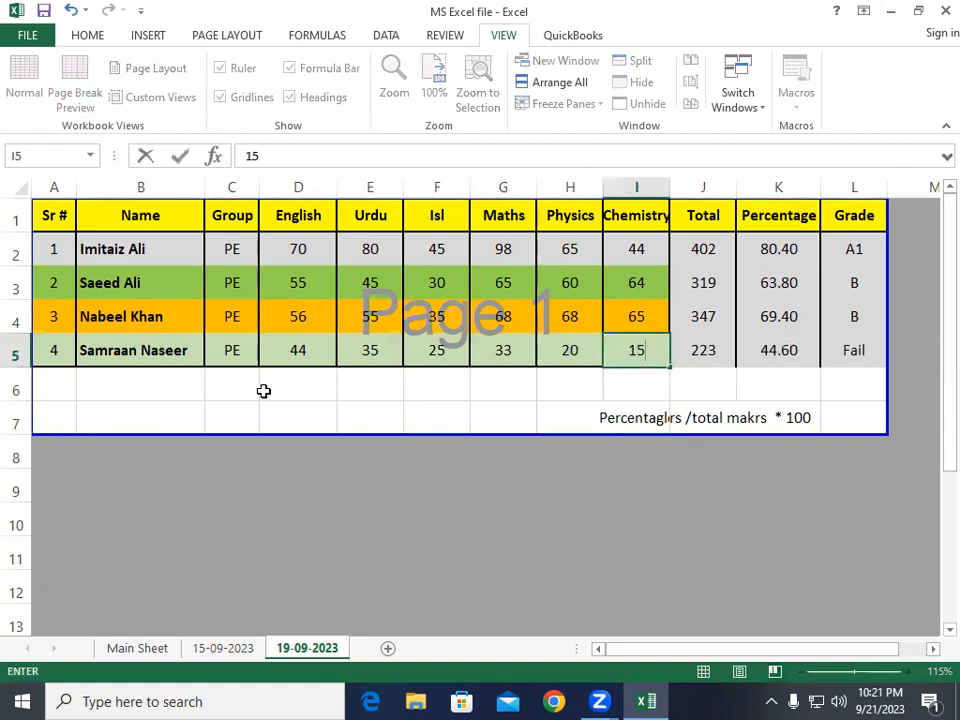
key(Tab)
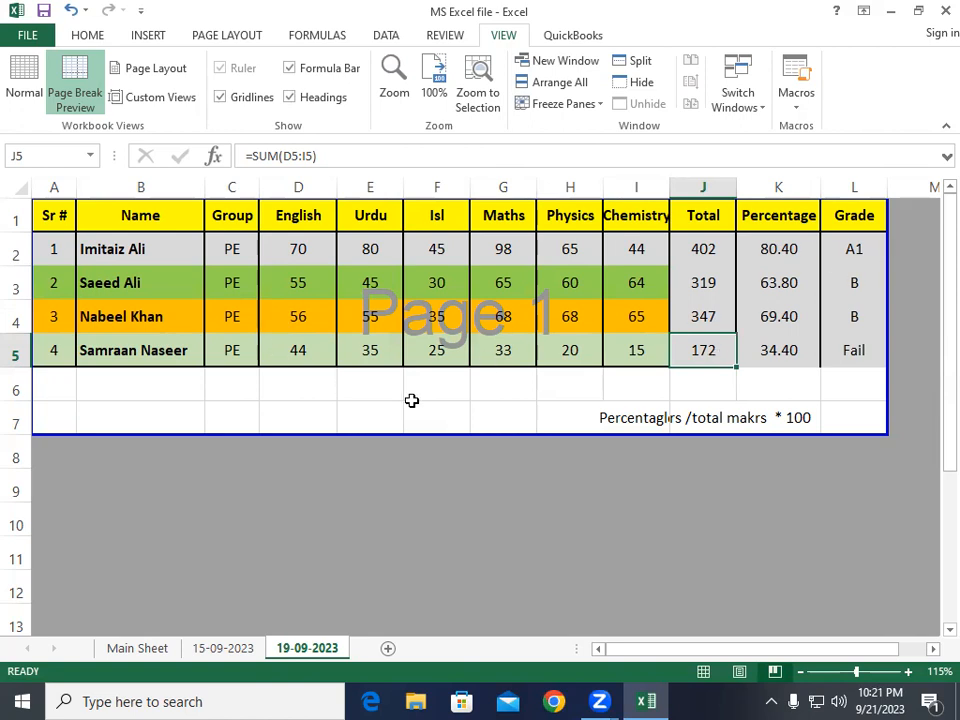
scroll(246, 325, down, 1)
scroll(246, 324, up, 1)
click(321, 294)
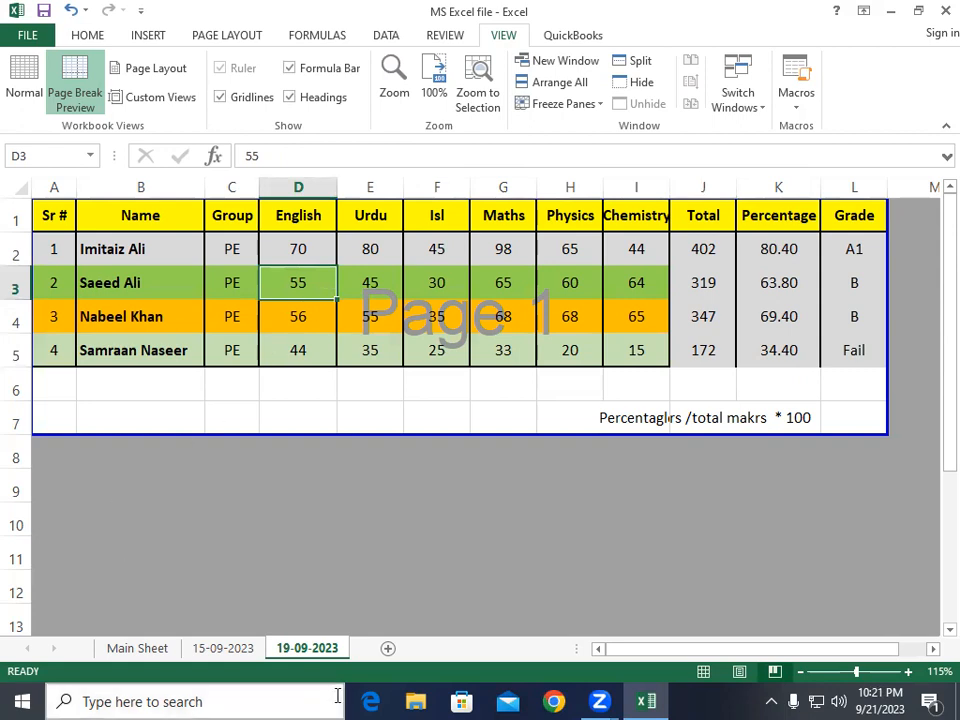
click(318, 516)
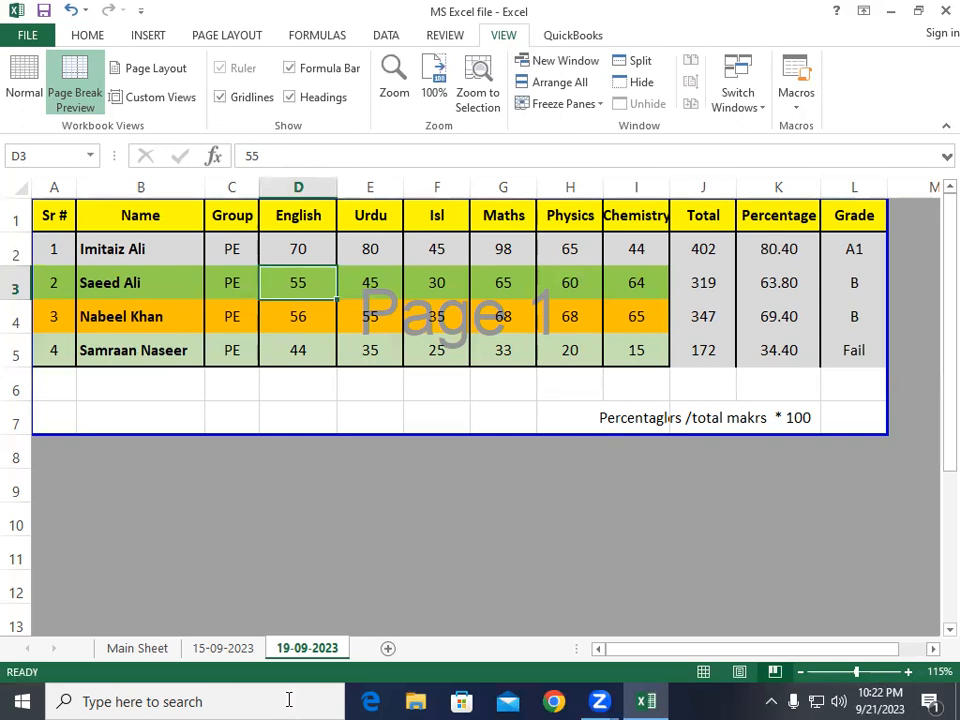
right_click(300, 648)
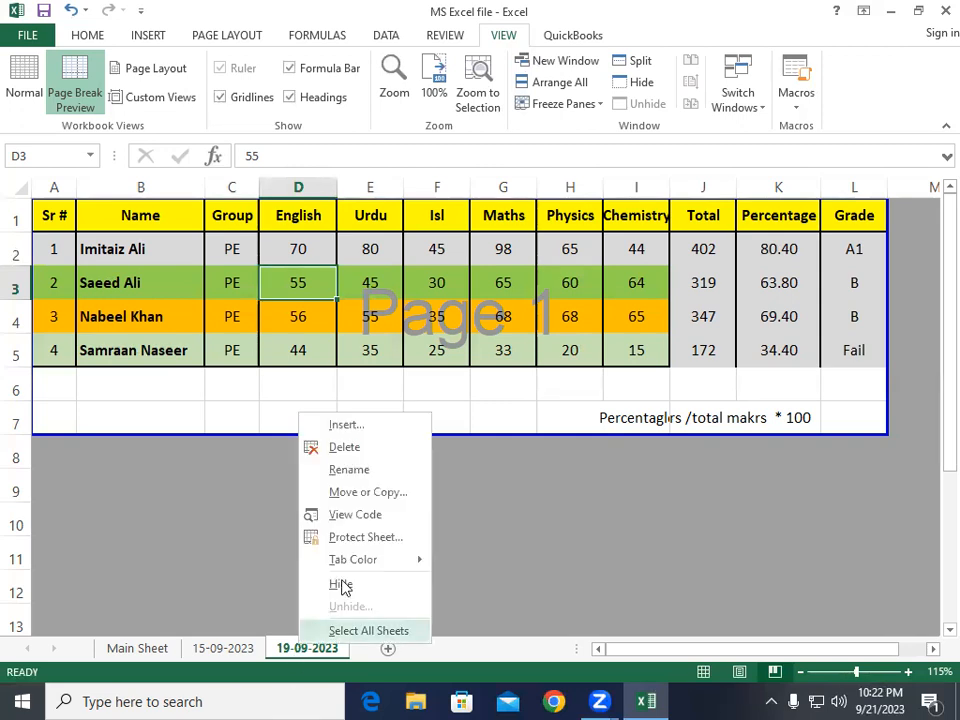
click(513, 553)
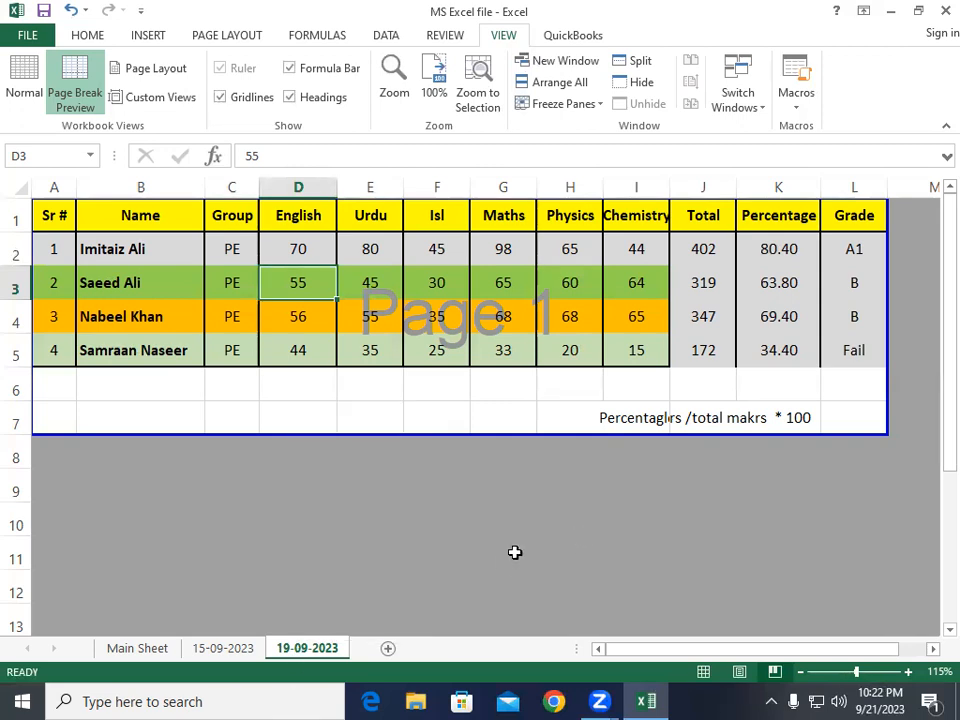
Create a copy of the 19-09-2023 sheet in the same workbook, placed after the last sheet
right_click(326, 654)
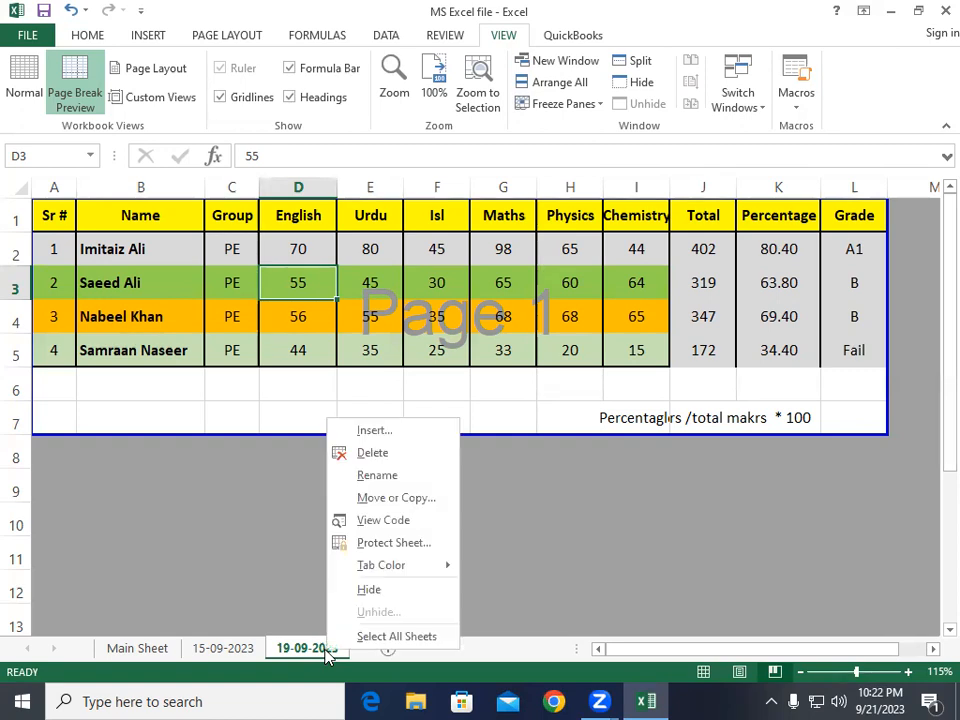
click(376, 502)
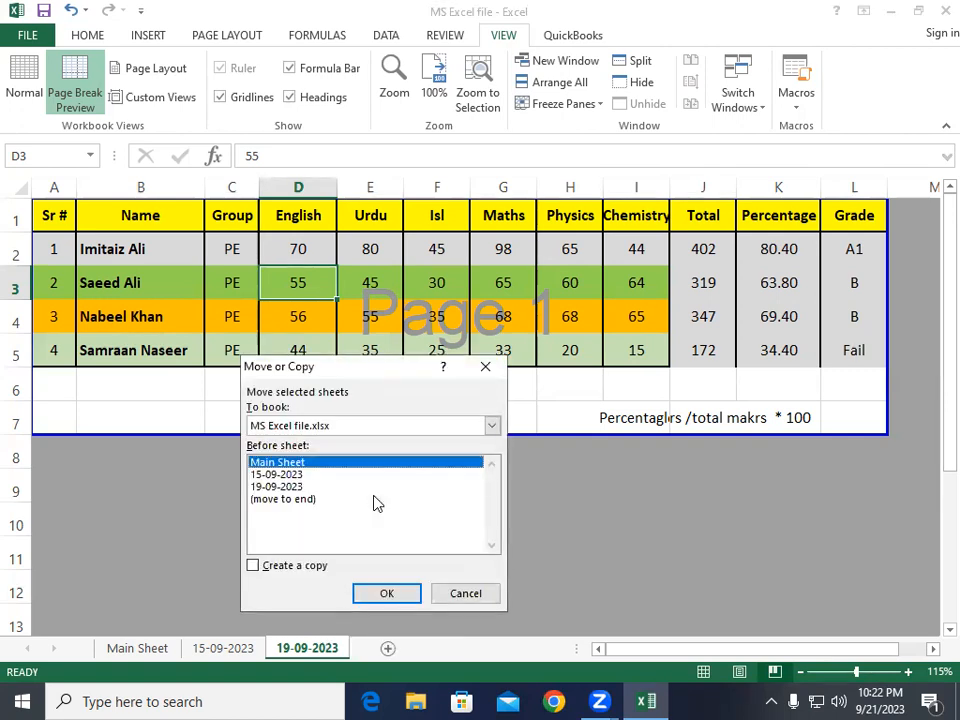
click(283, 499)
click(254, 566)
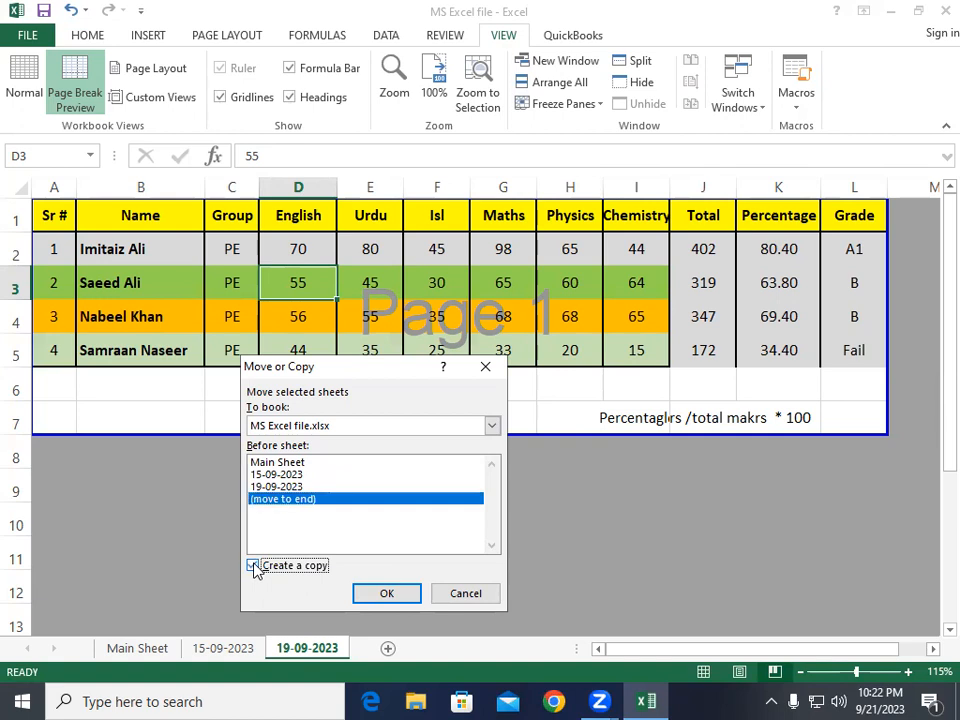
click(394, 593)
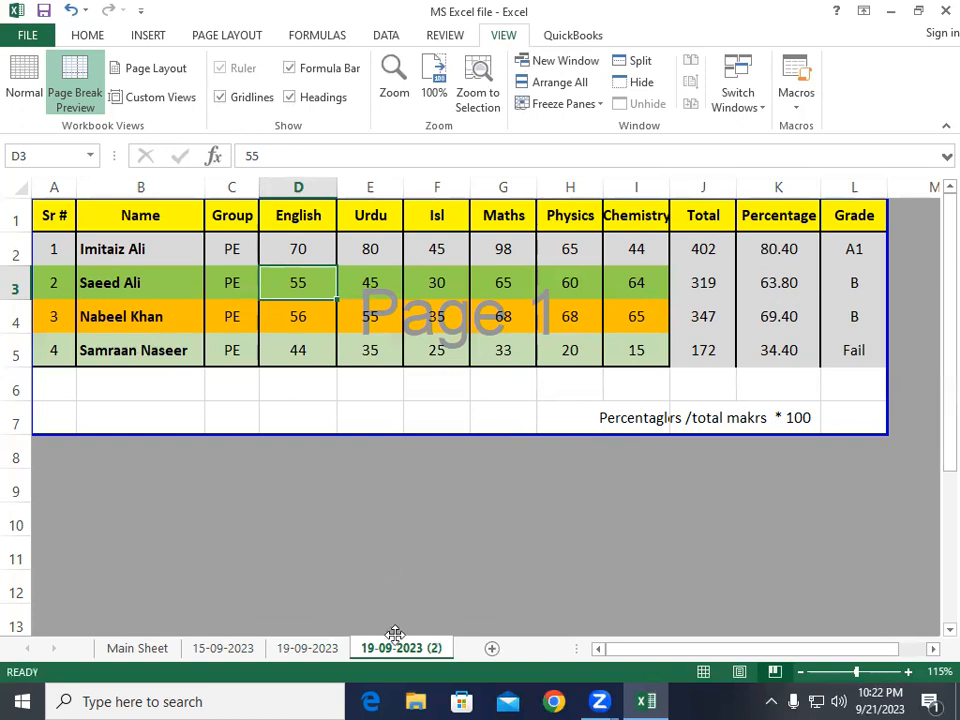
click(344, 508)
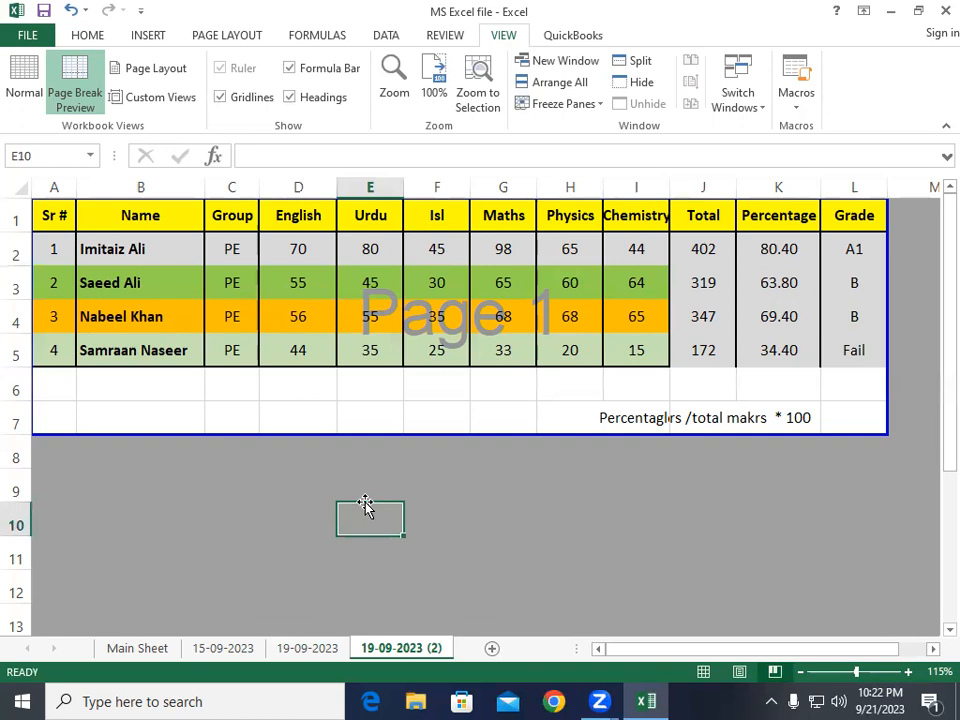
click(411, 355)
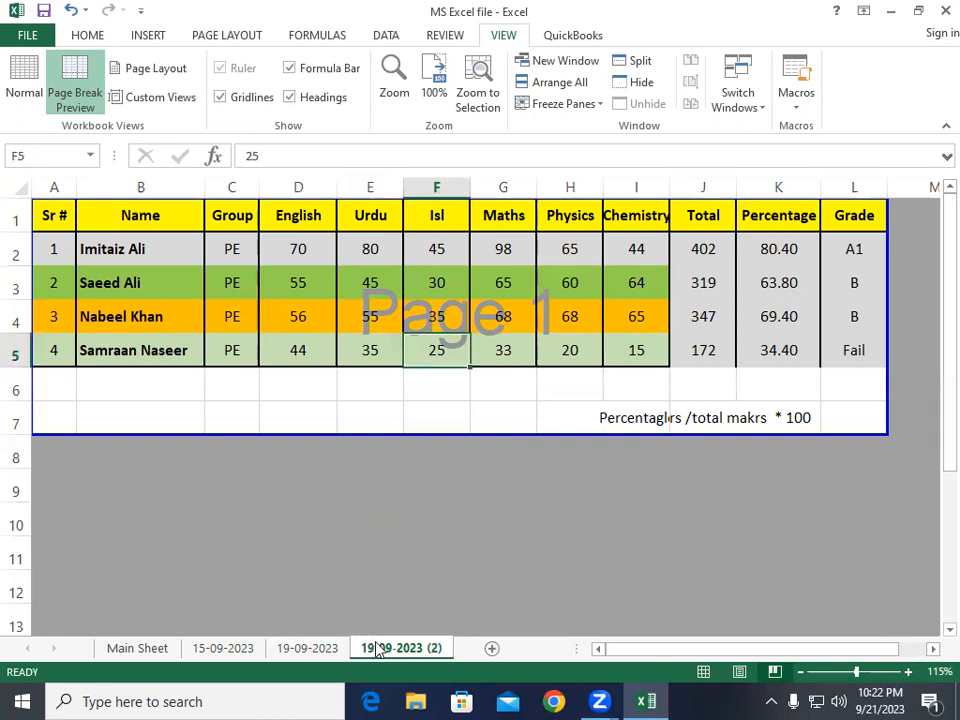
Rename the copied sheet as My Duplicate Sheet
right_click(378, 650)
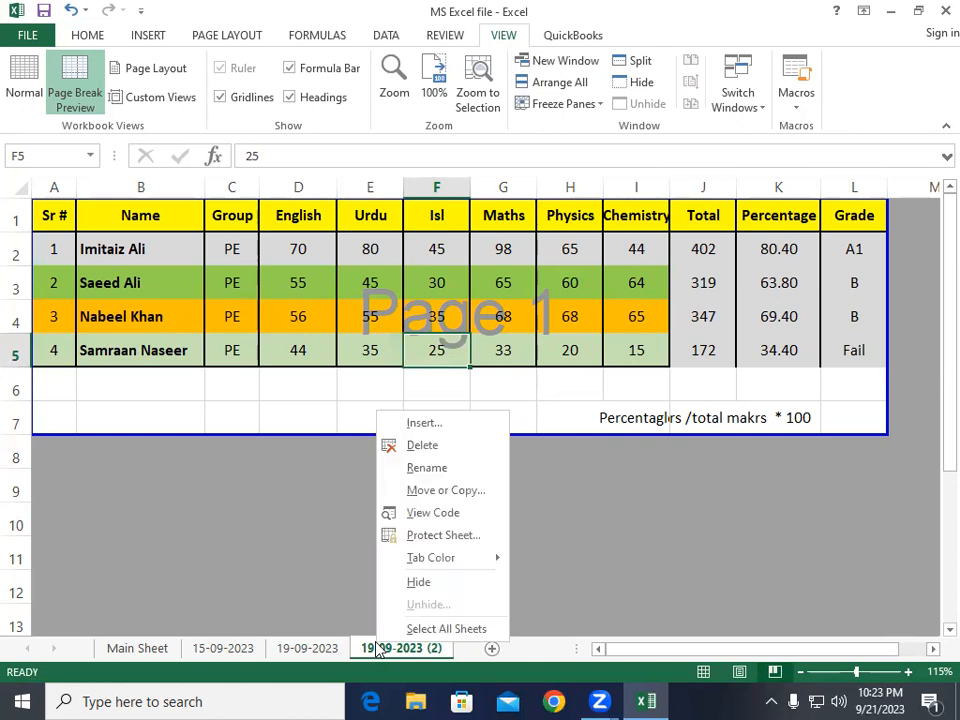
click(428, 468)
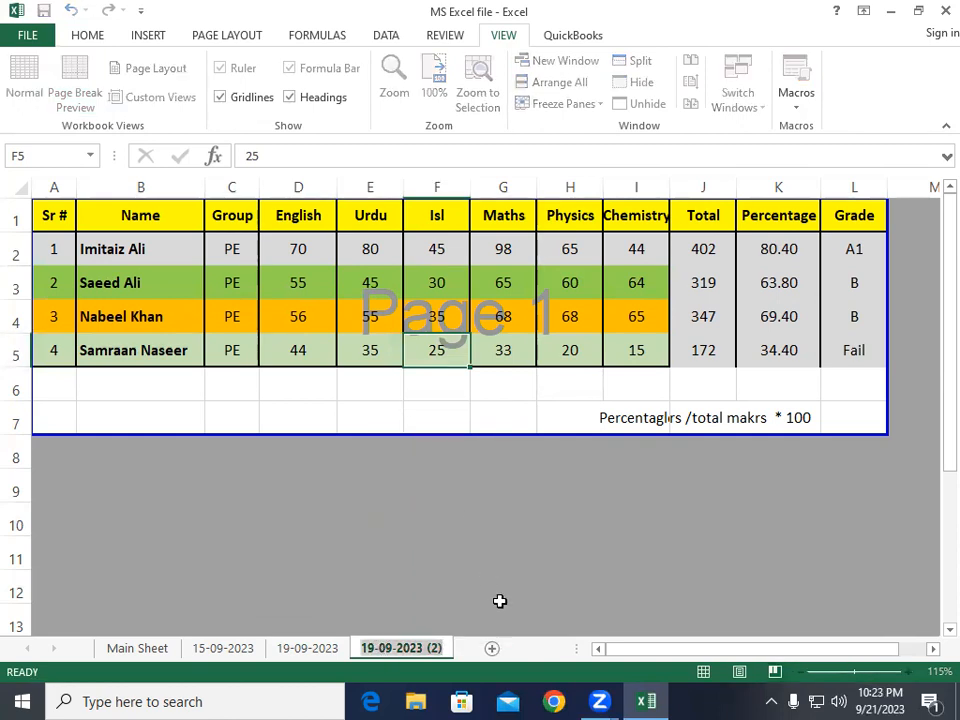
text(M)
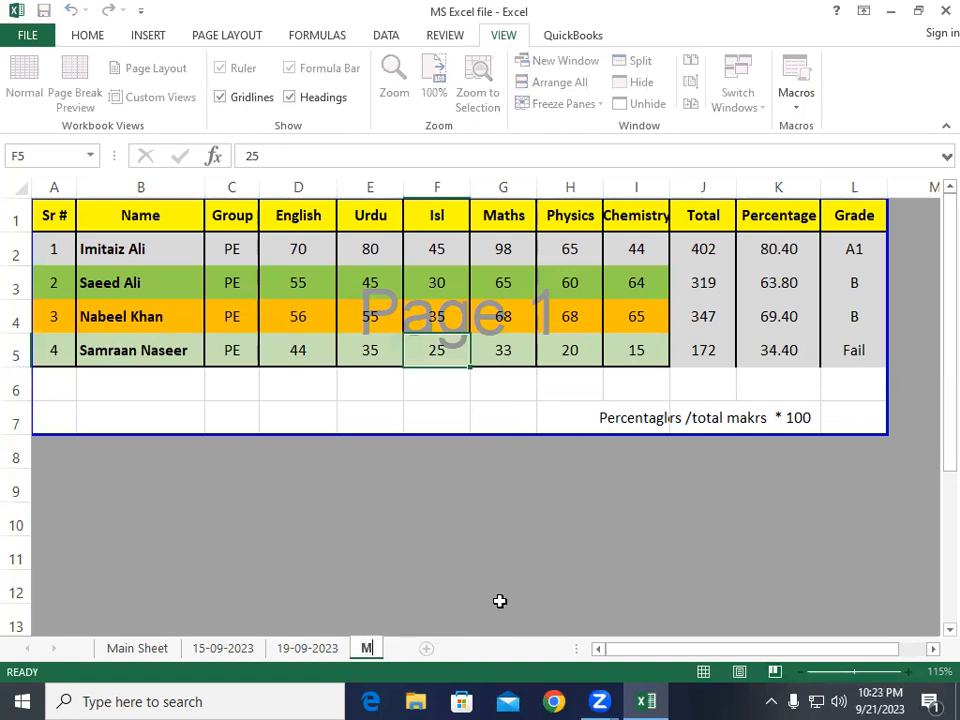
text(y Dup)
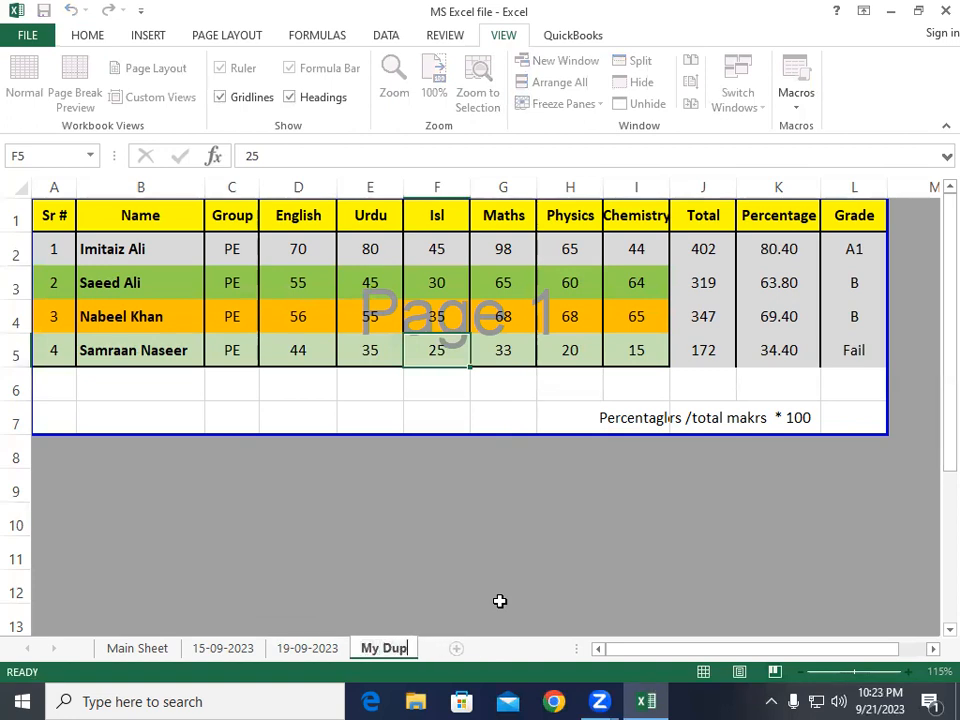
text(licate Sheet)
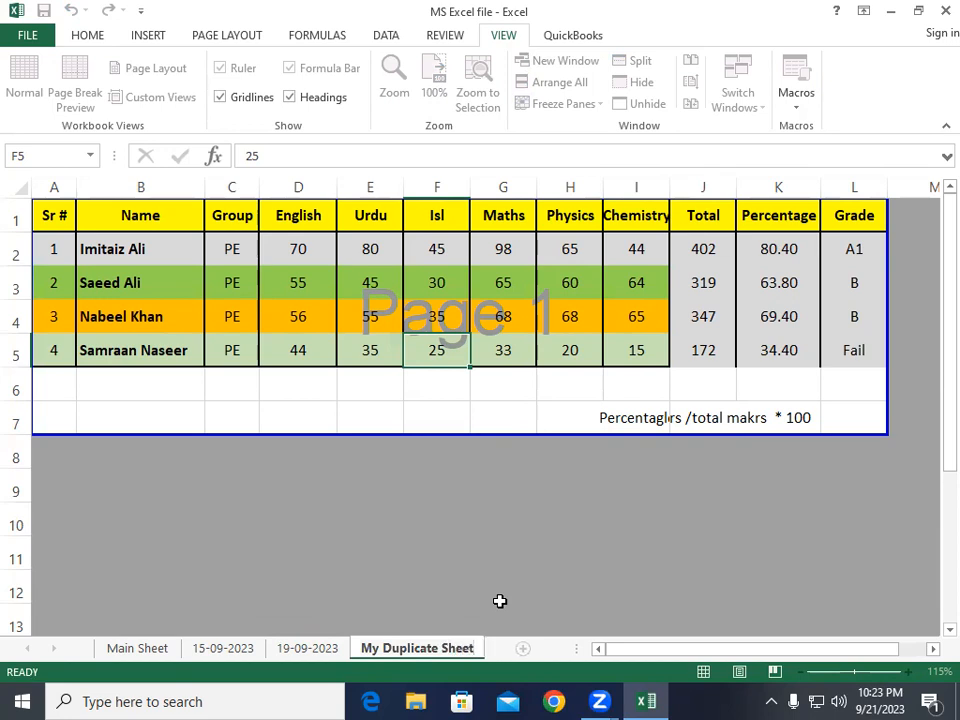
key(Return)
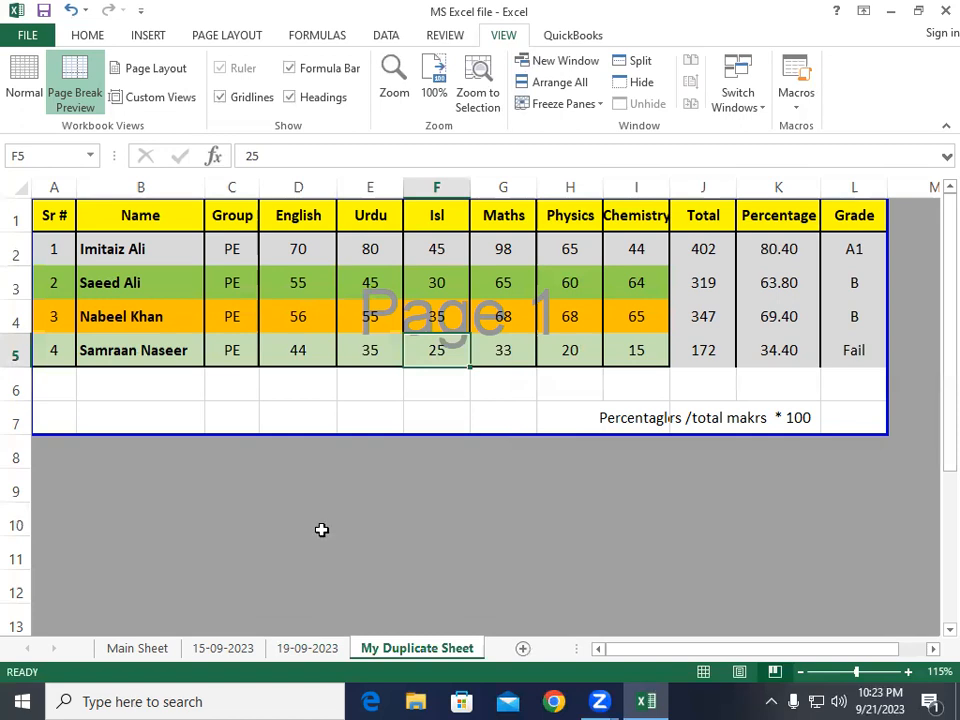
Set the tab color of Main Sheet to red and of the 15-09-2023 sheet to blue
right_click(125, 655)
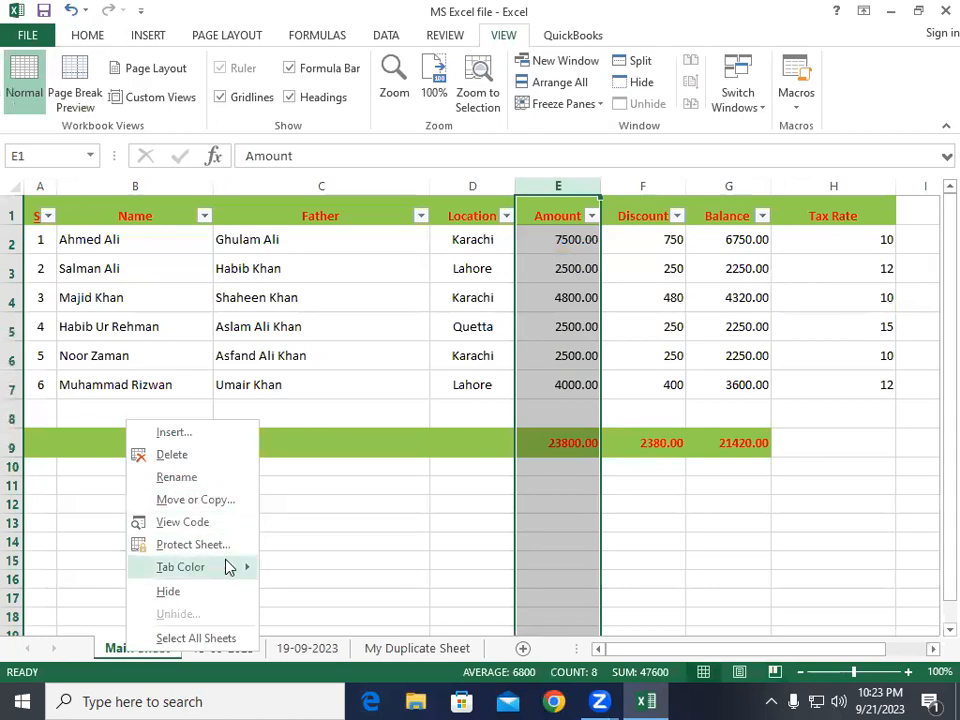
click(212, 652)
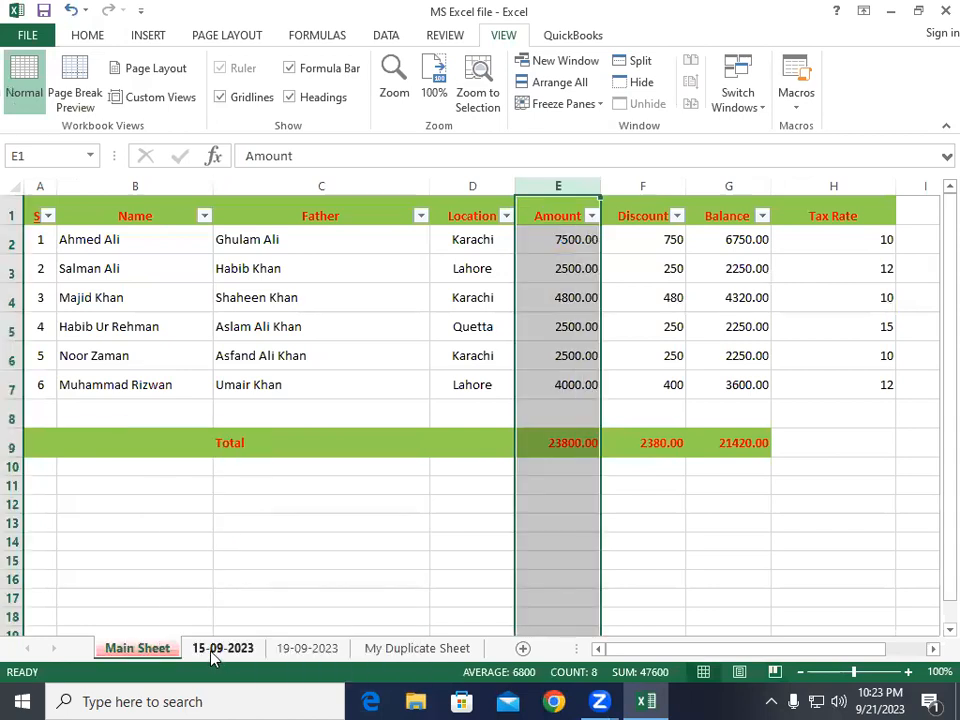
right_click(213, 652)
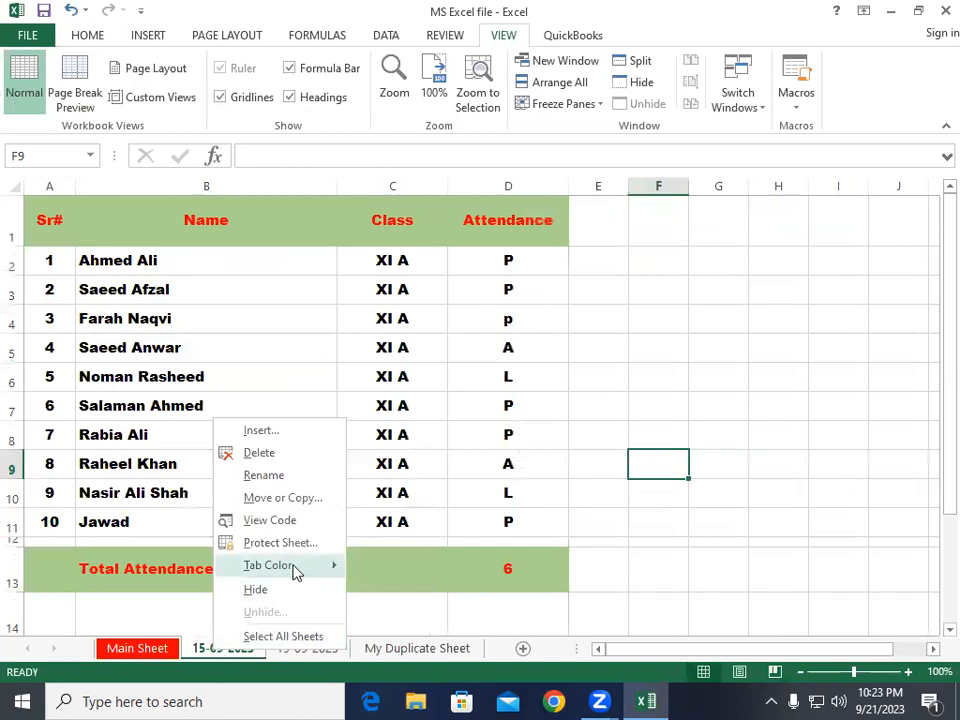
Set the tab color of the 19-09-2023 sheet to dark blue-gray
click(312, 650)
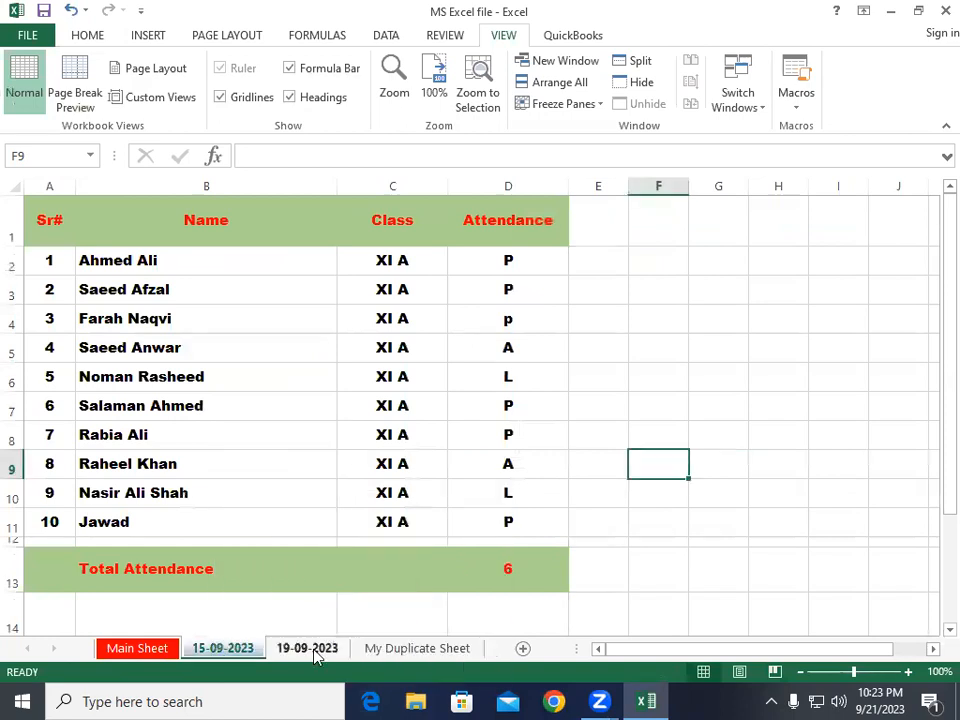
right_click(314, 650)
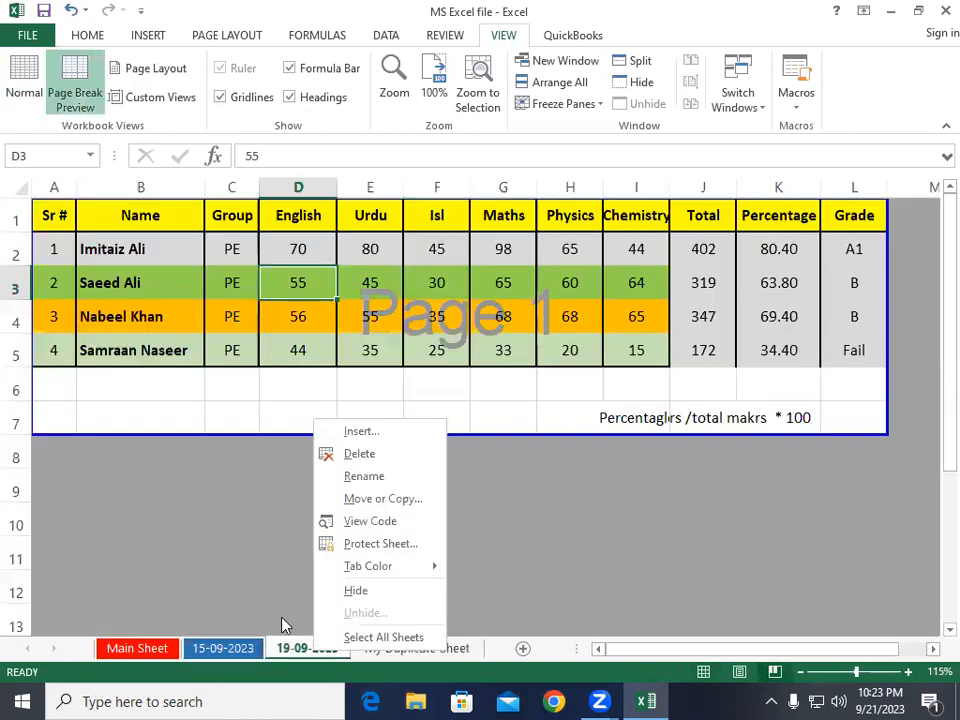
click(398, 577)
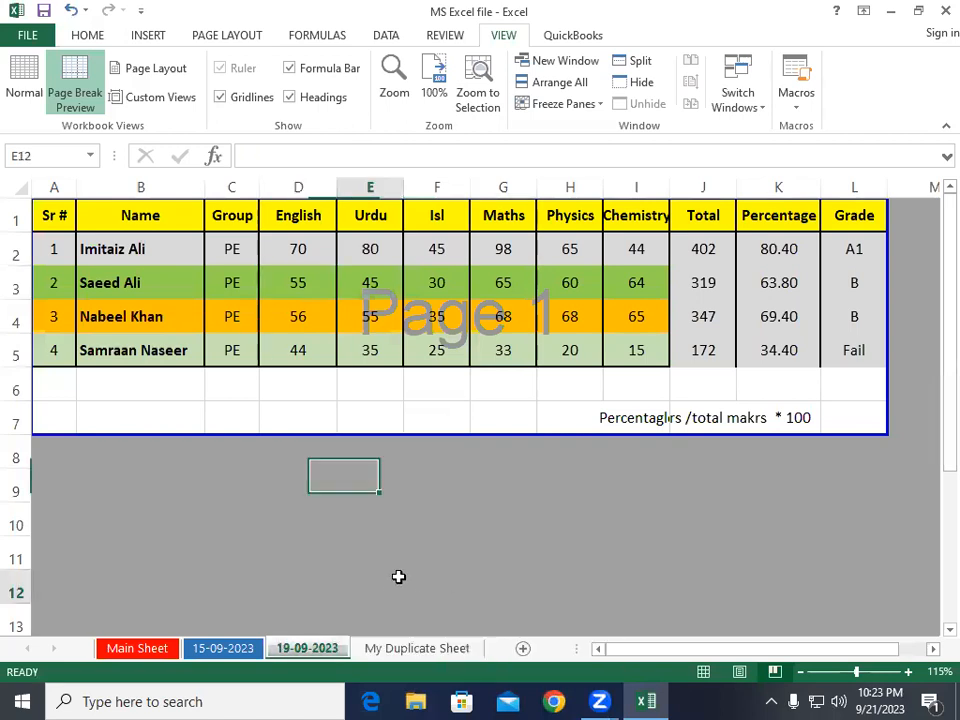
Set the tab color of My Duplicate Sheet to the standard green
click(412, 648)
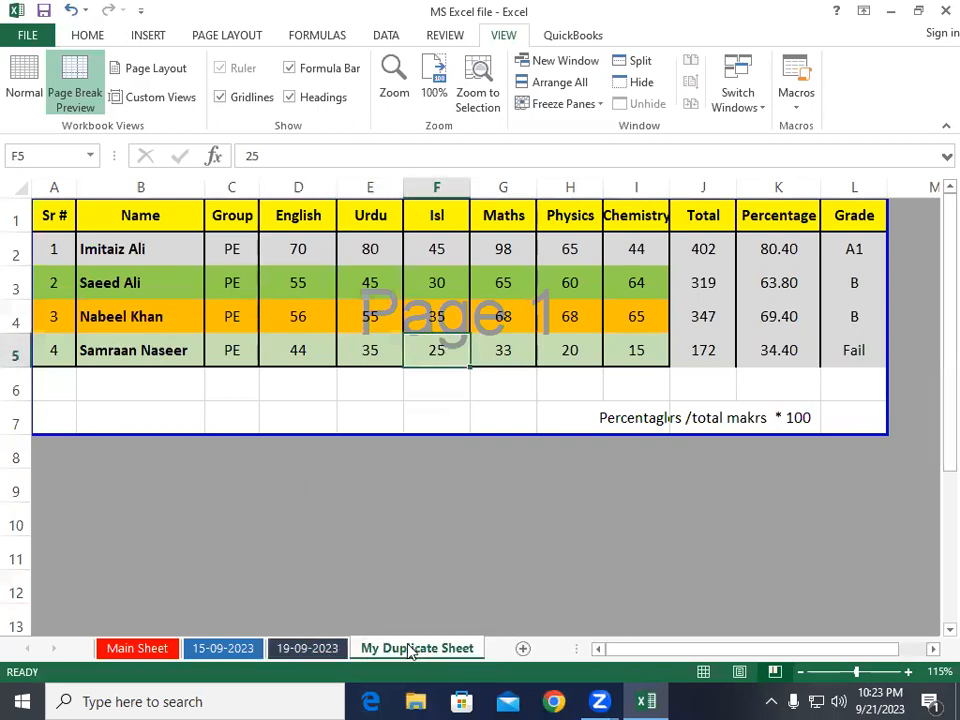
right_click(410, 650)
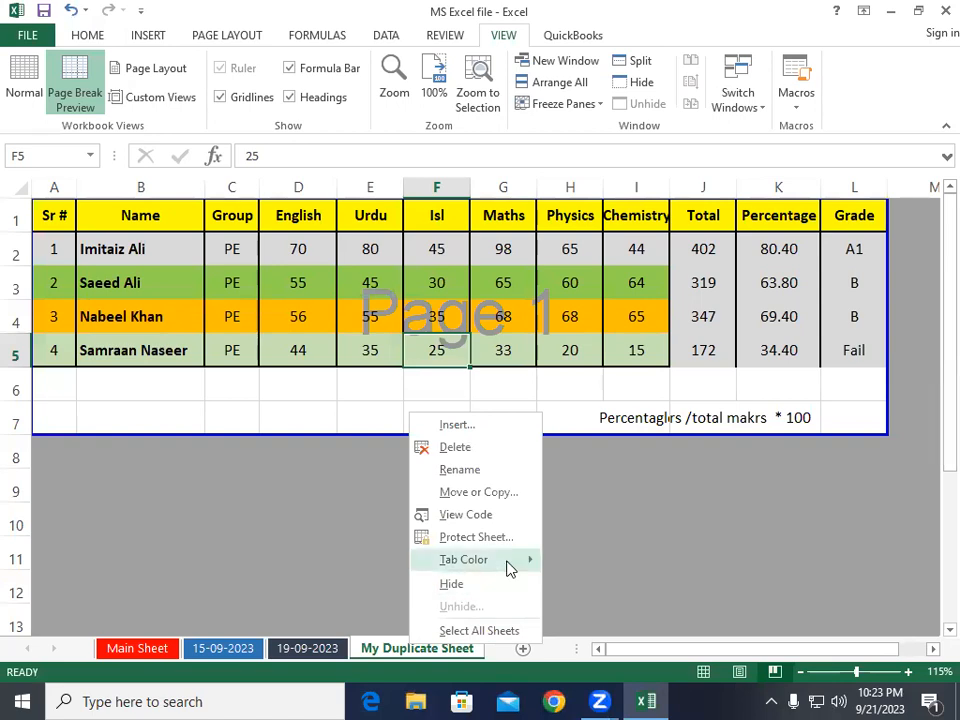
mouse_move(510, 564)
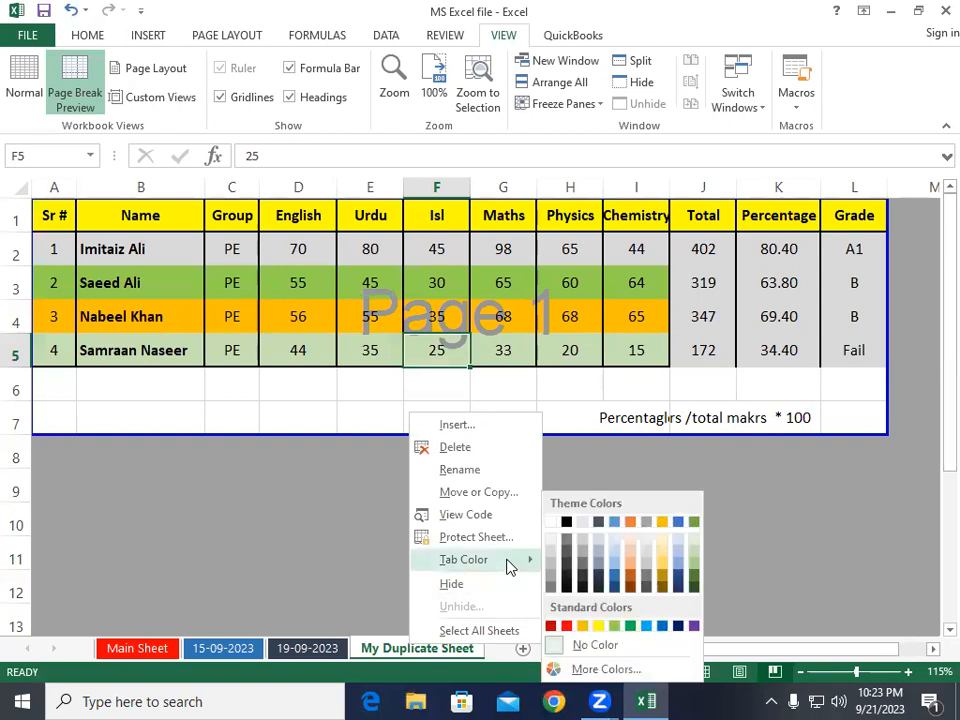
click(630, 623)
click(638, 493)
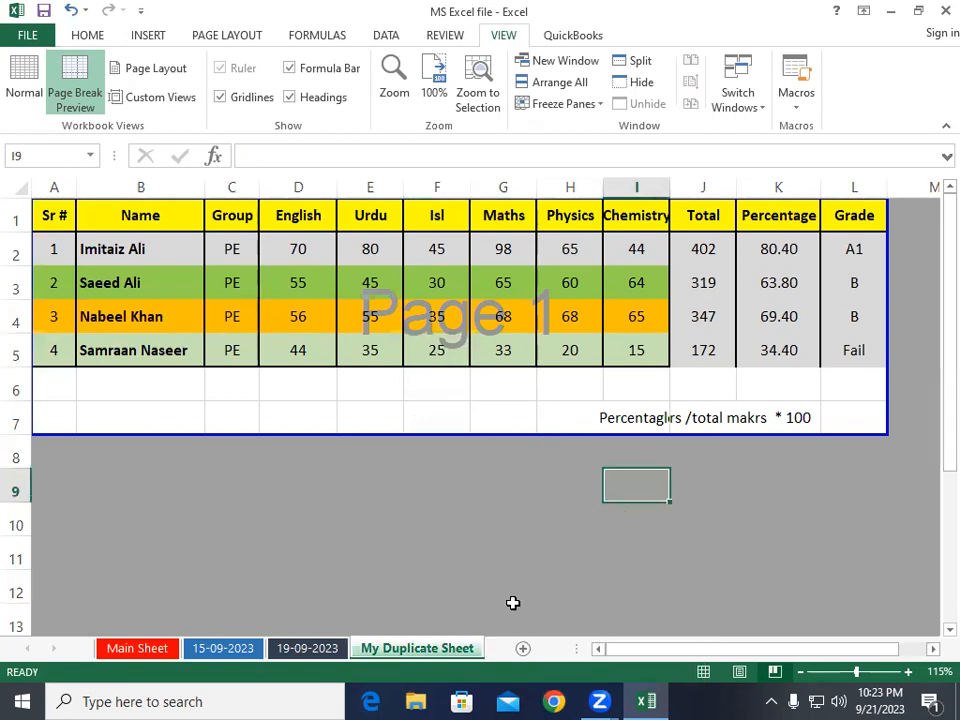
Clear all student data from cells A2:L5 in My Duplicate Sheet, leaving the header row in place
click(336, 647)
click(440, 648)
drag(279, 244, 864, 342)
key(Delete)
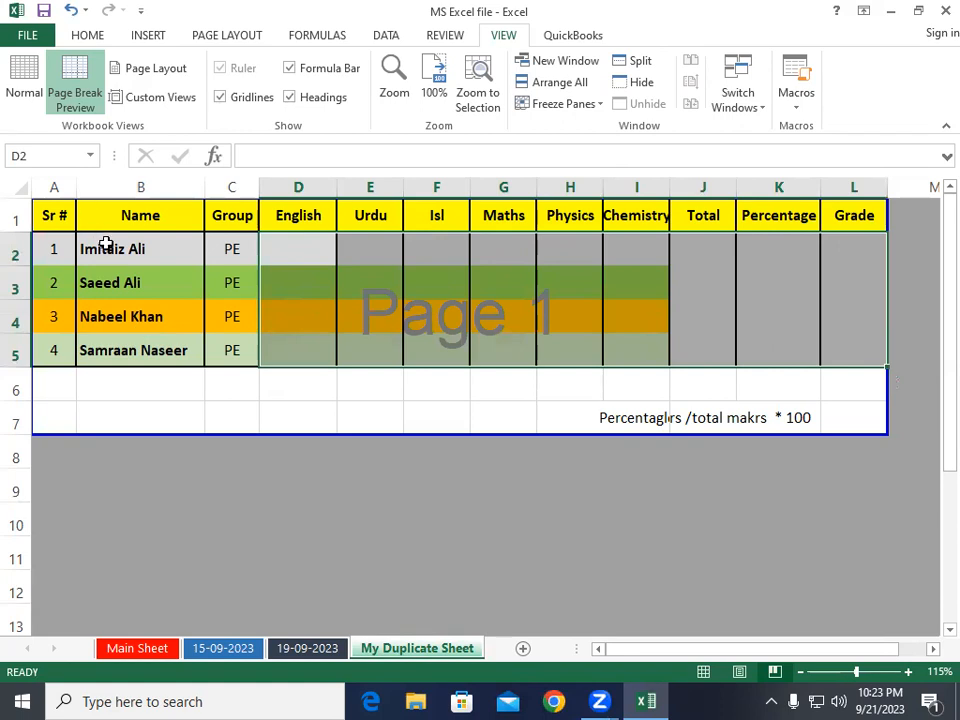
click(107, 245)
drag(62, 247, 821, 349)
key(Delete)
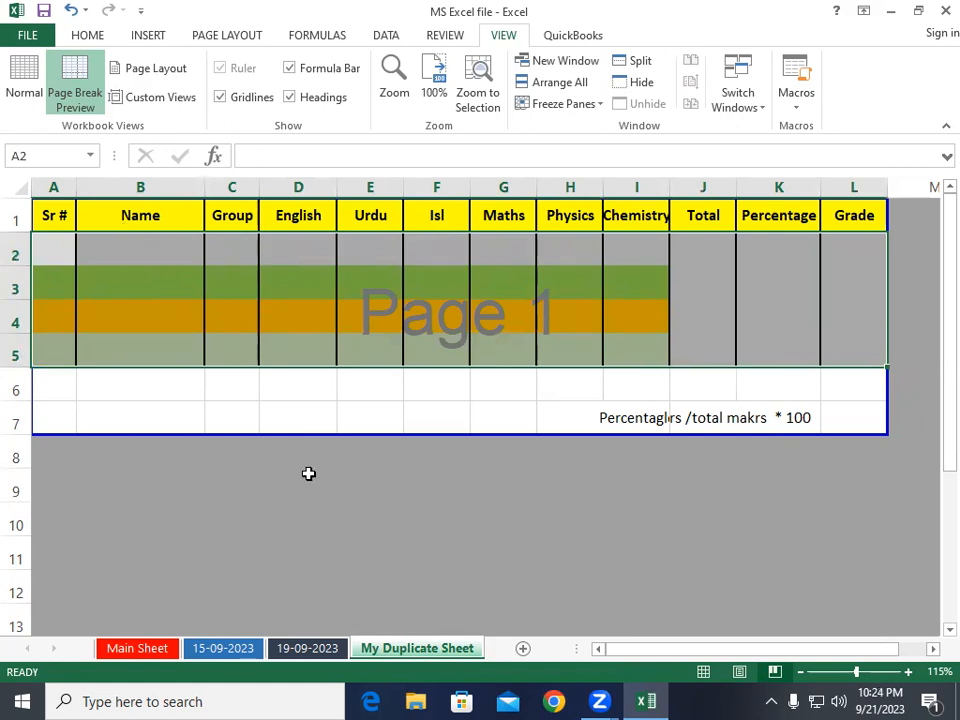
click(370, 487)
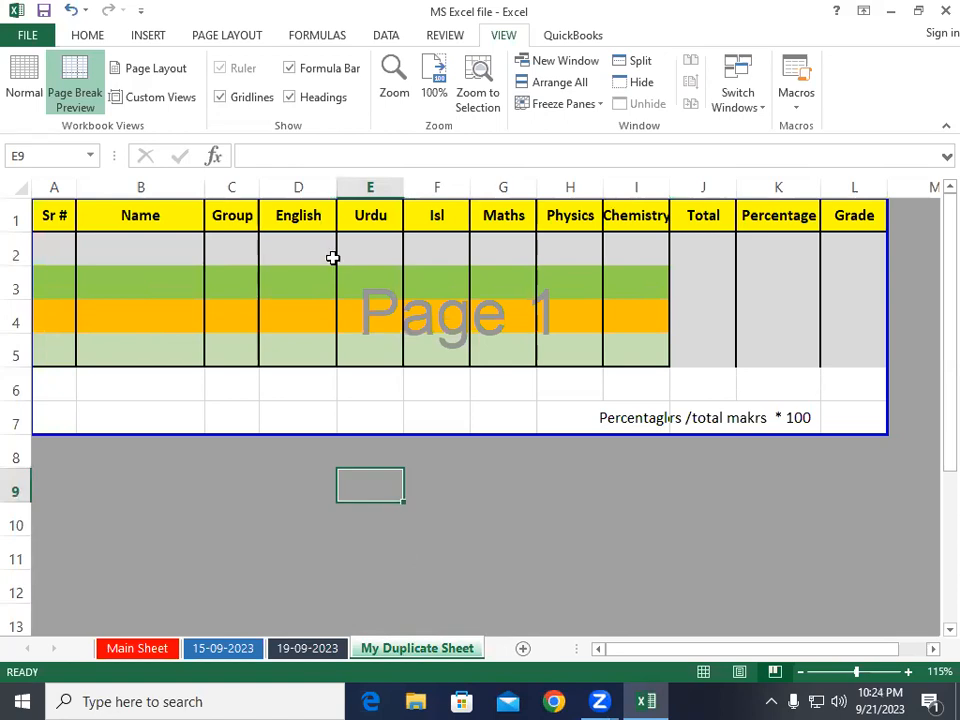
Link cell A2 of My Duplicate Sheet to cell A2 of the 19-09-2023 sheet with the formula ='19-09-2023'!A2
click(310, 648)
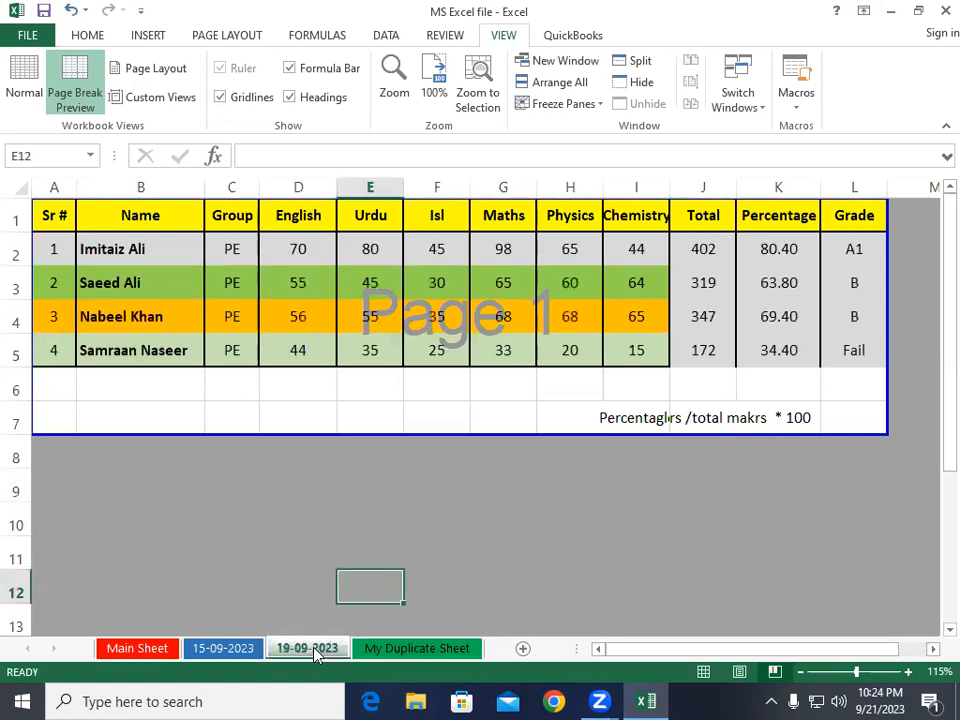
click(398, 648)
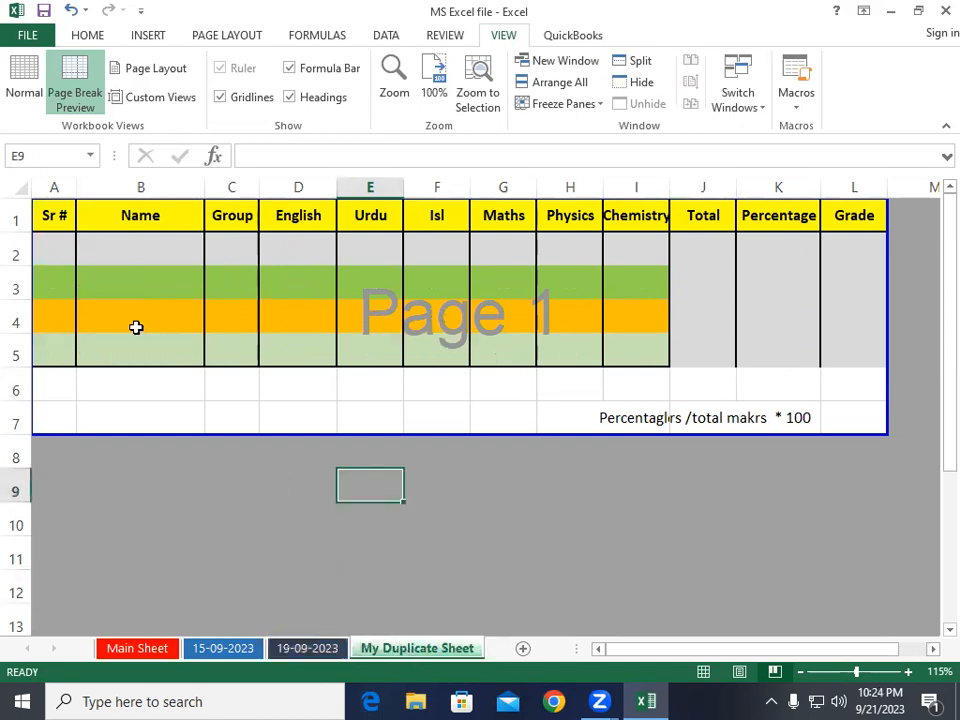
click(61, 245)
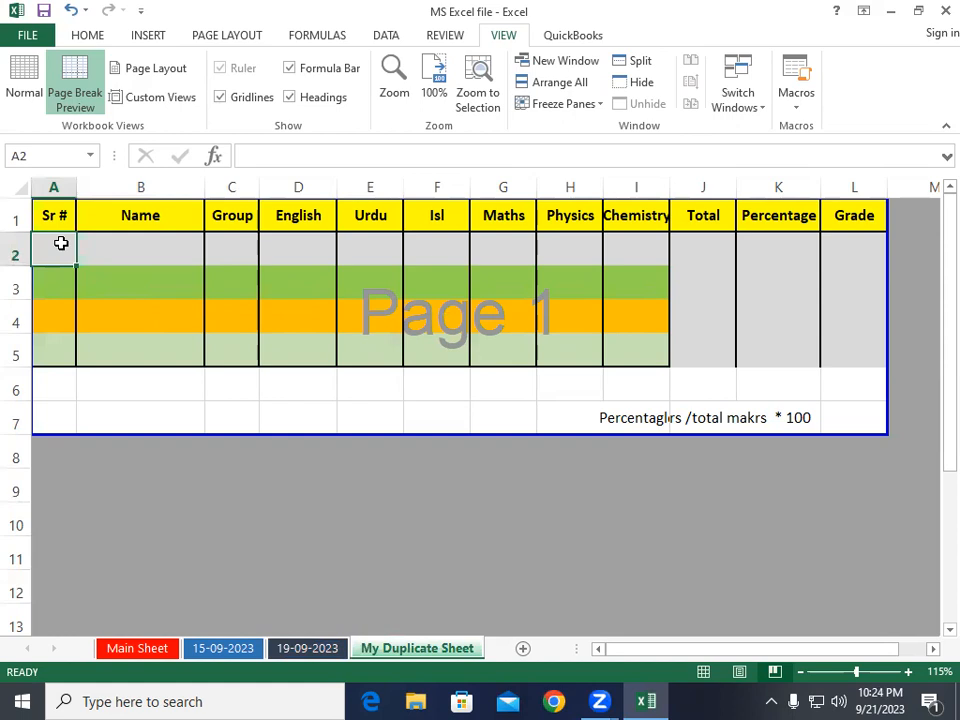
text(=)
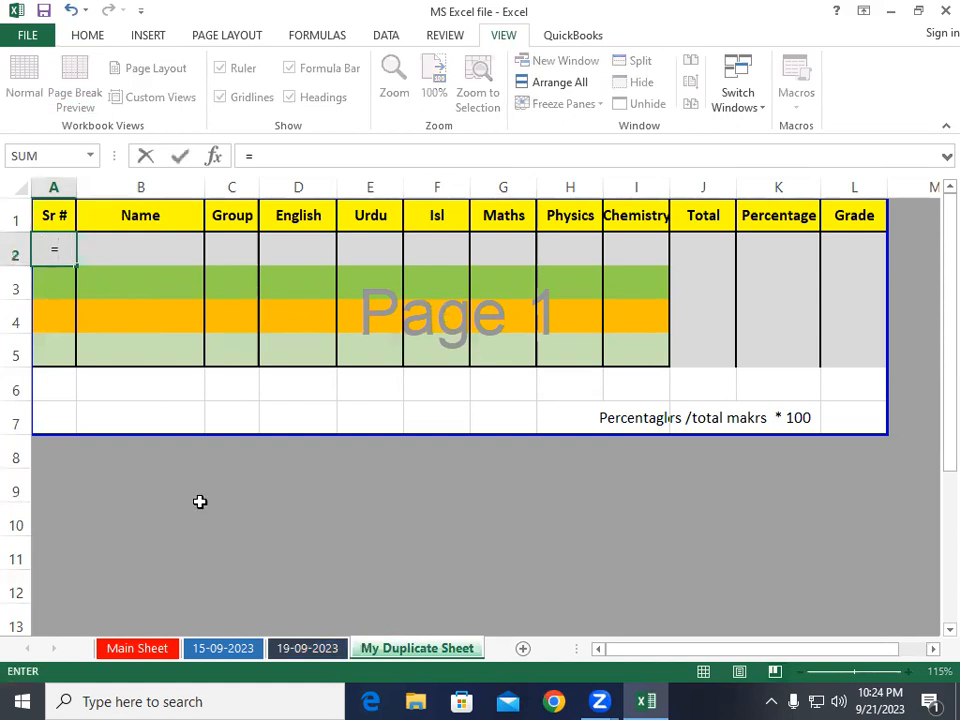
click(306, 648)
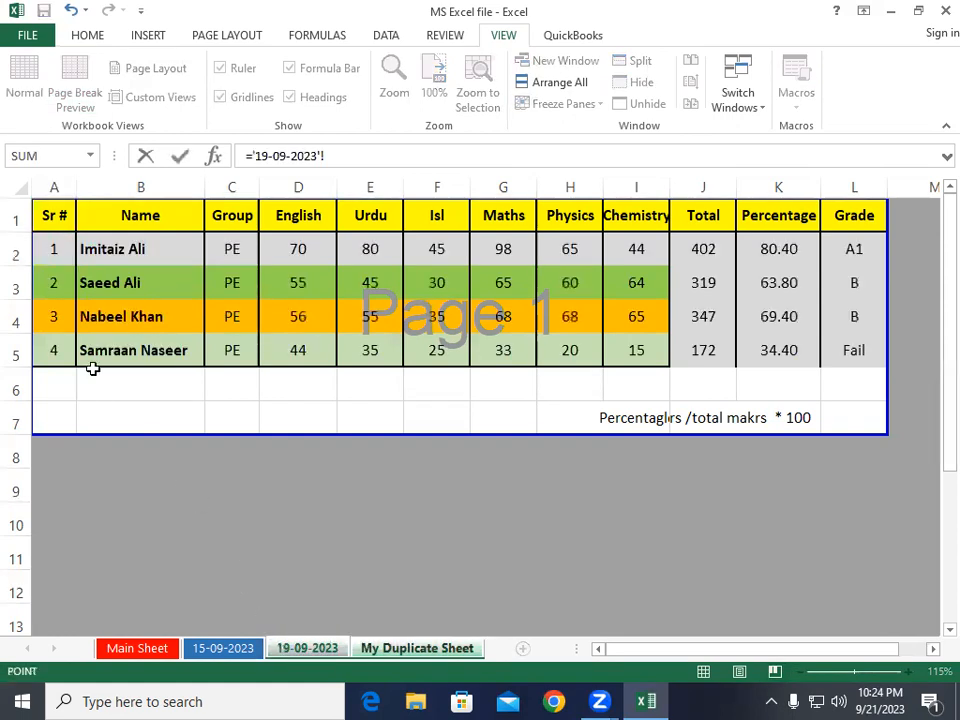
click(54, 249)
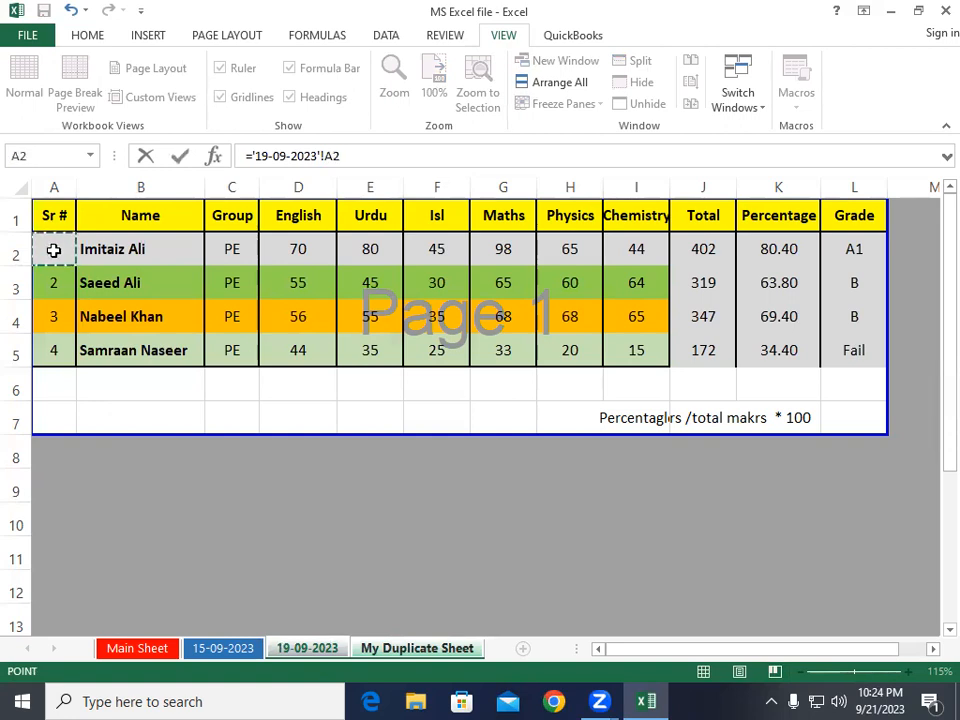
key(Return)
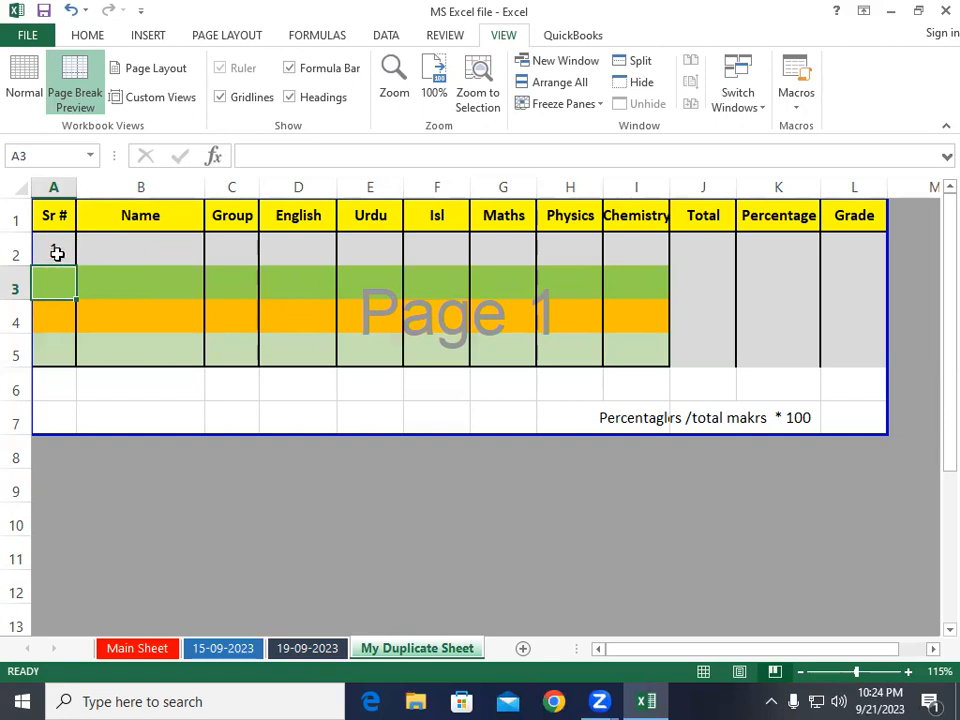
Copy the link formula from A2 across cells B2:L2 in My Duplicate Sheet
click(58, 250)
key(ctrl+c)
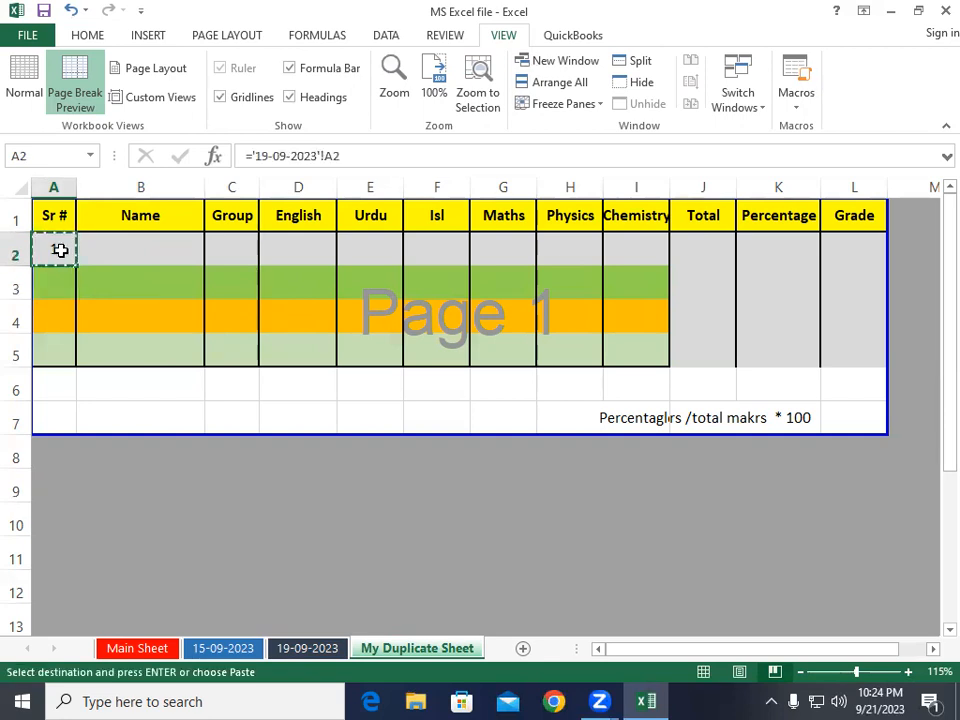
key(Right)
key(shift+Right)
key(shift+Right)
key(shift+Right)
key(shift+Right)
key(shift+Right)
key(shift+Right)
key(shift+Right)
key(shift+Right)
key(shift+Right)
key(shift+Right)
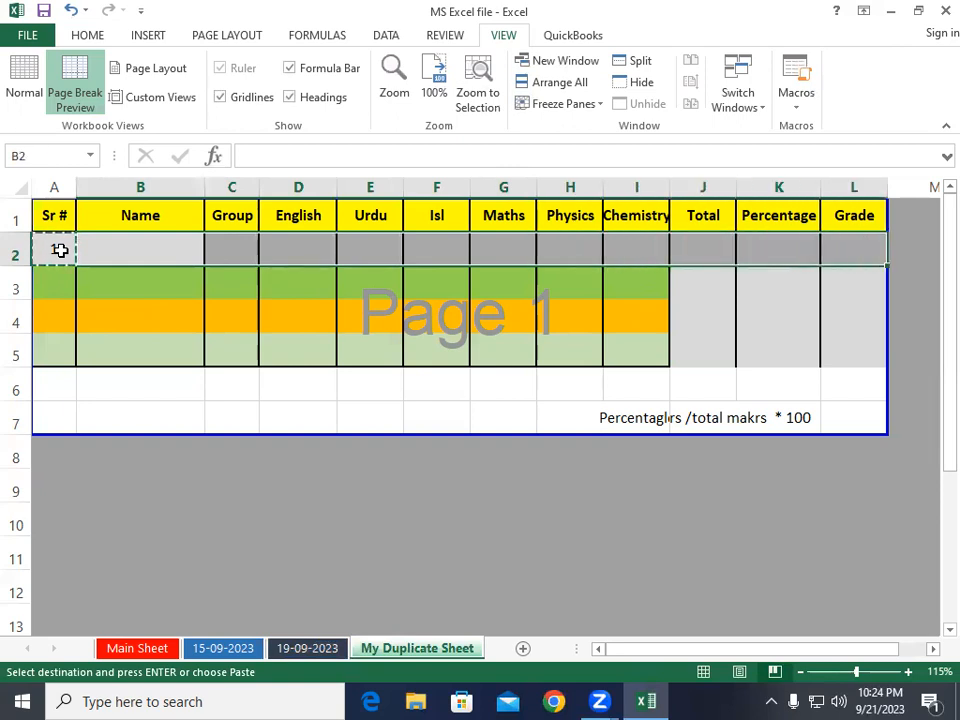
key(ctrl+v)
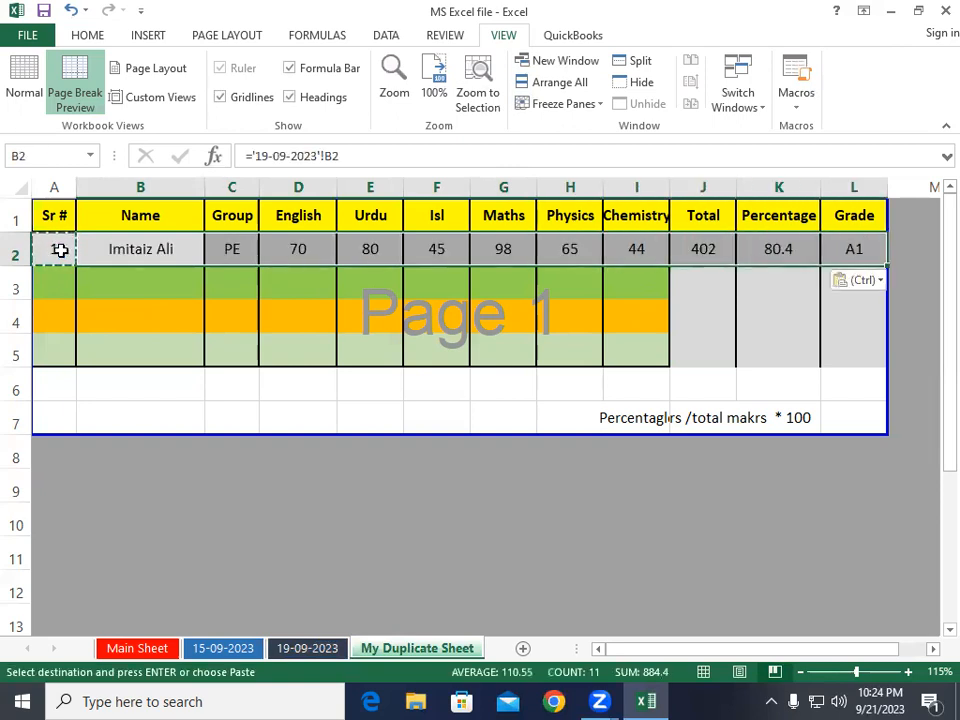
key(shift+Right)
key(shift+Right)
key(shift+Right)
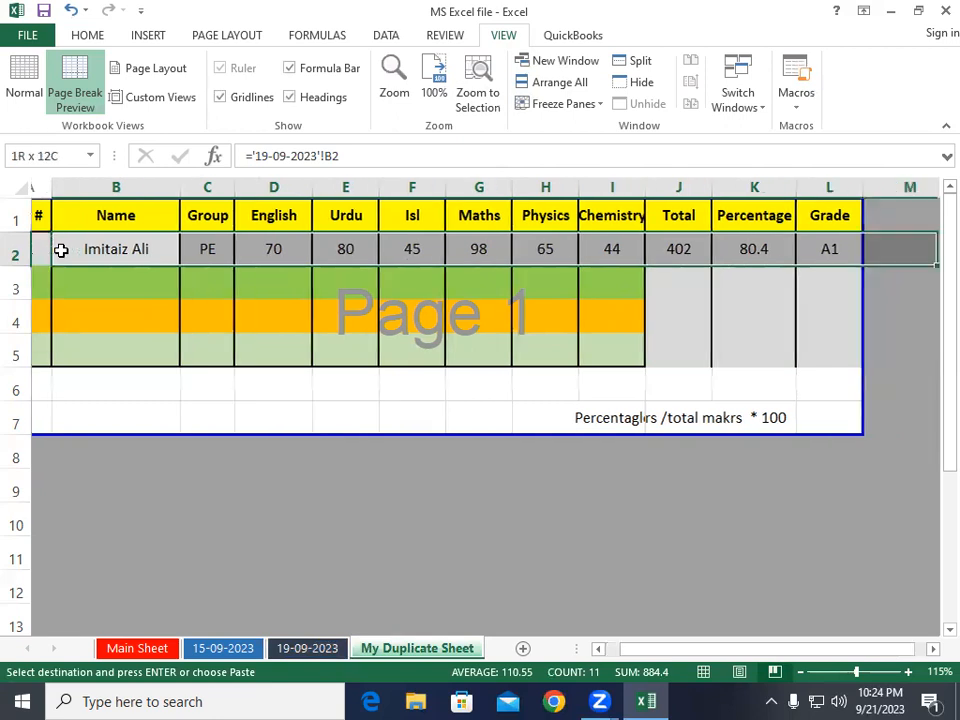
Copy the linked row A2:L2 down into rows 3 to 5 of My Duplicate Sheet
key(Left)
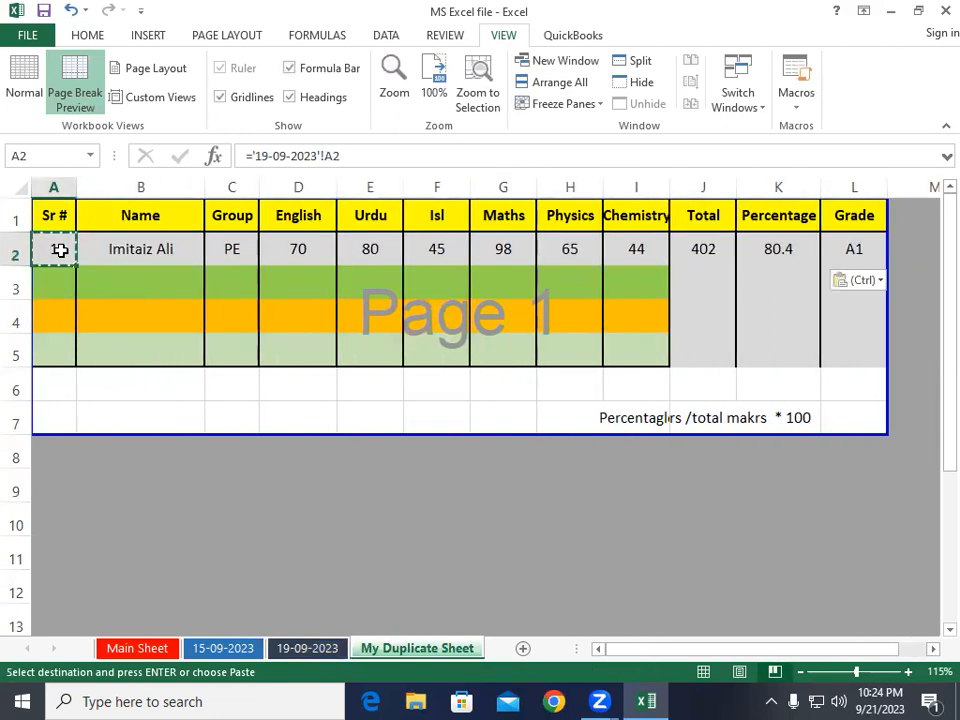
key(shift+Right)
key(shift+Right)
key(shift+Right)
key(shift+Right)
key(shift+Right)
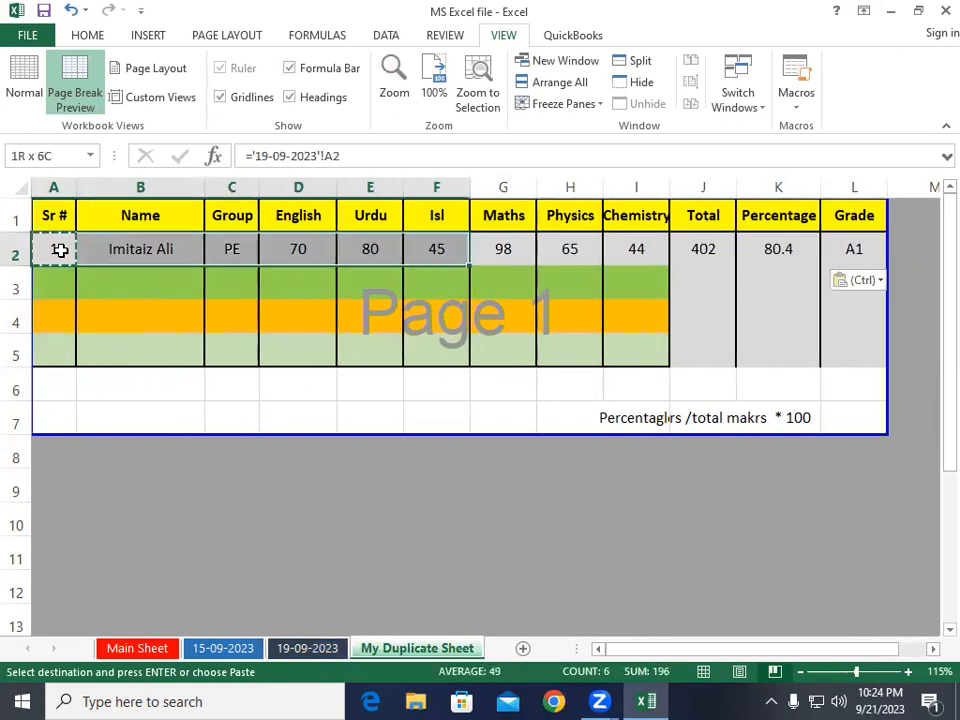
key(shift+Right)
key(shift+Right)
key(shift+Right)
key(shift+Right)
key(shift+Right)
key(shift+Right)
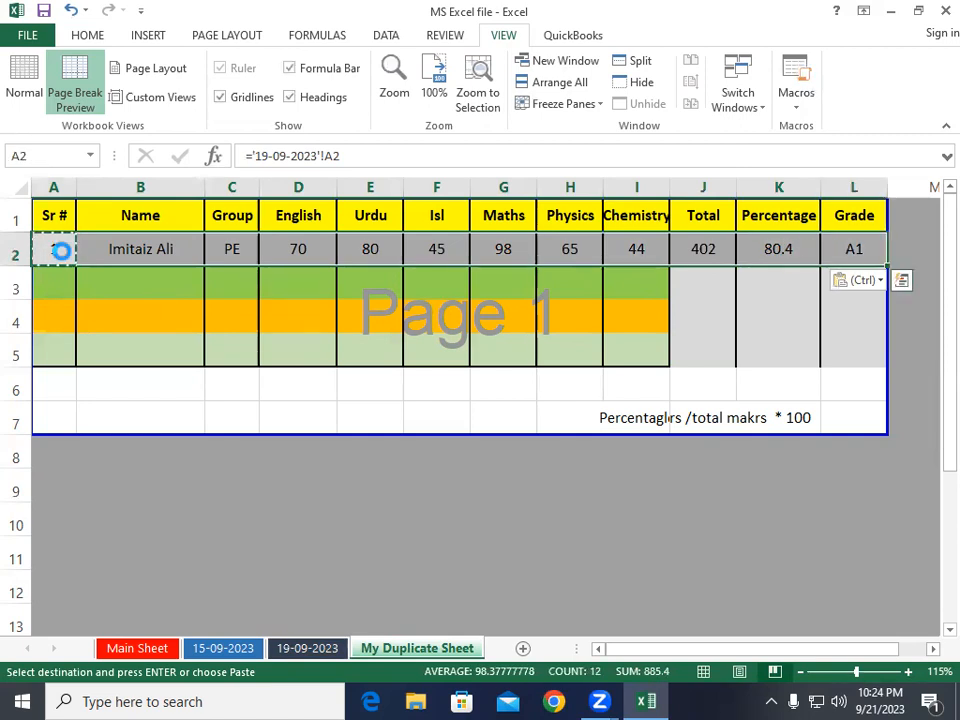
key(Down)
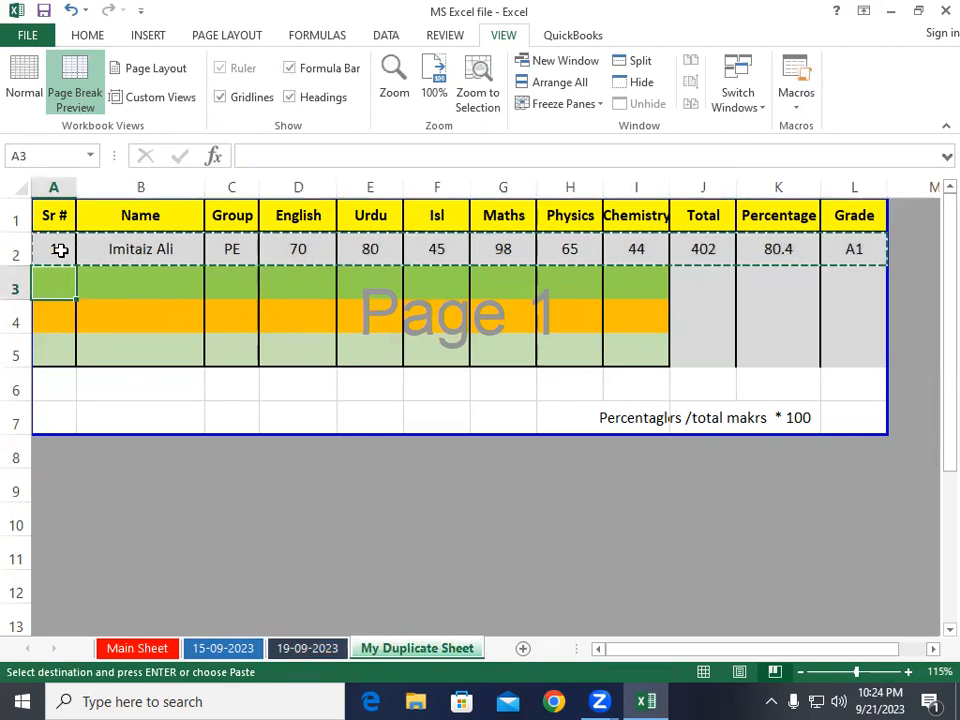
key(shift+Down)
key(shift+Down)
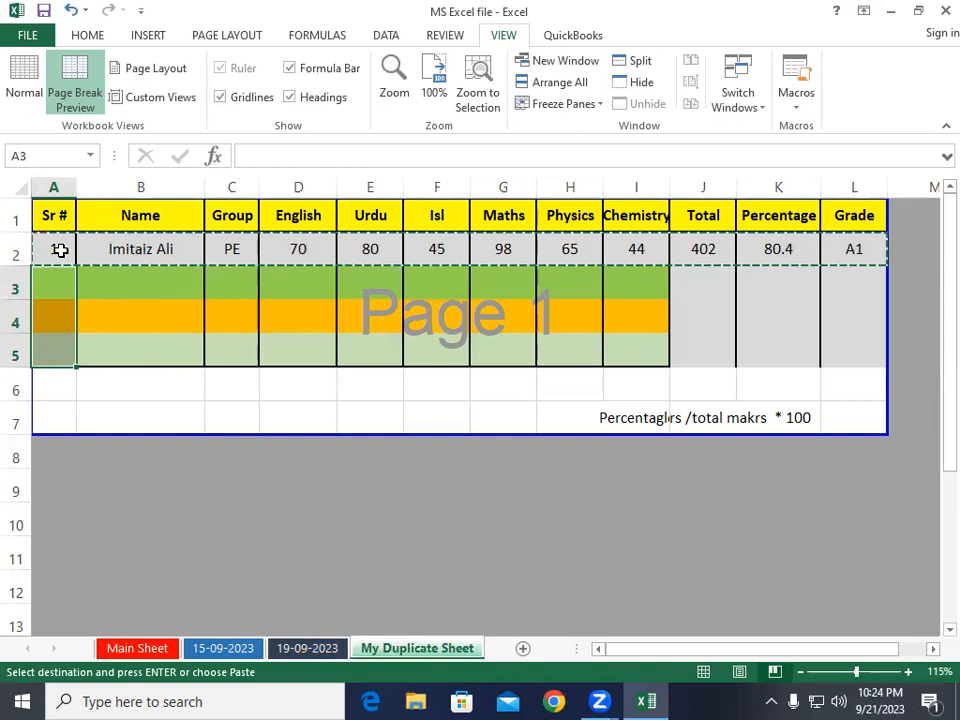
key(ctrl+v)
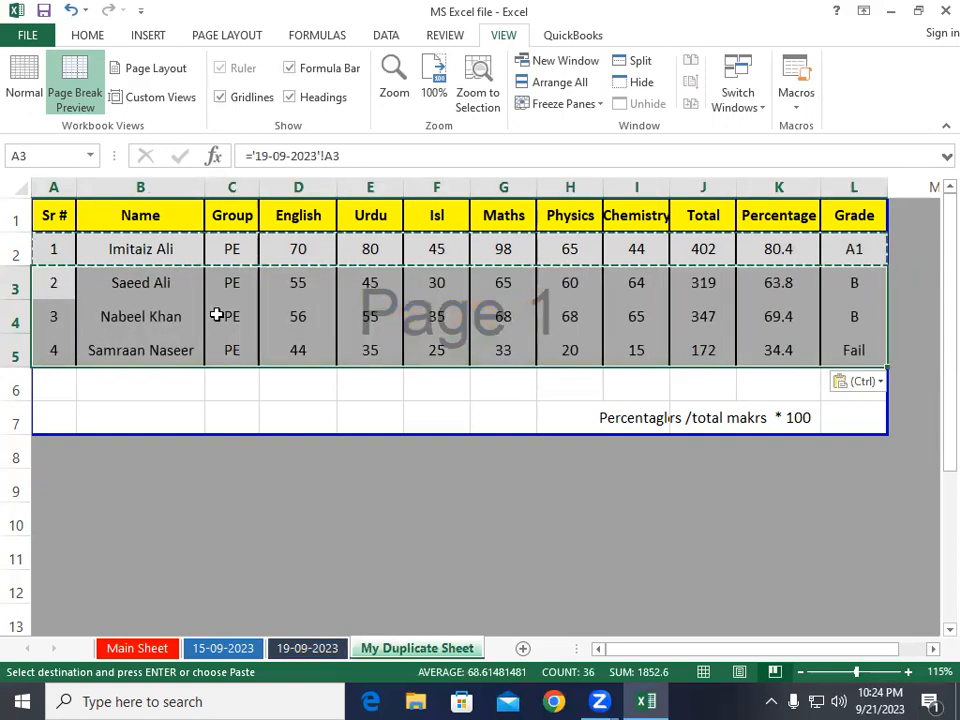
click(182, 285)
key(Escape)
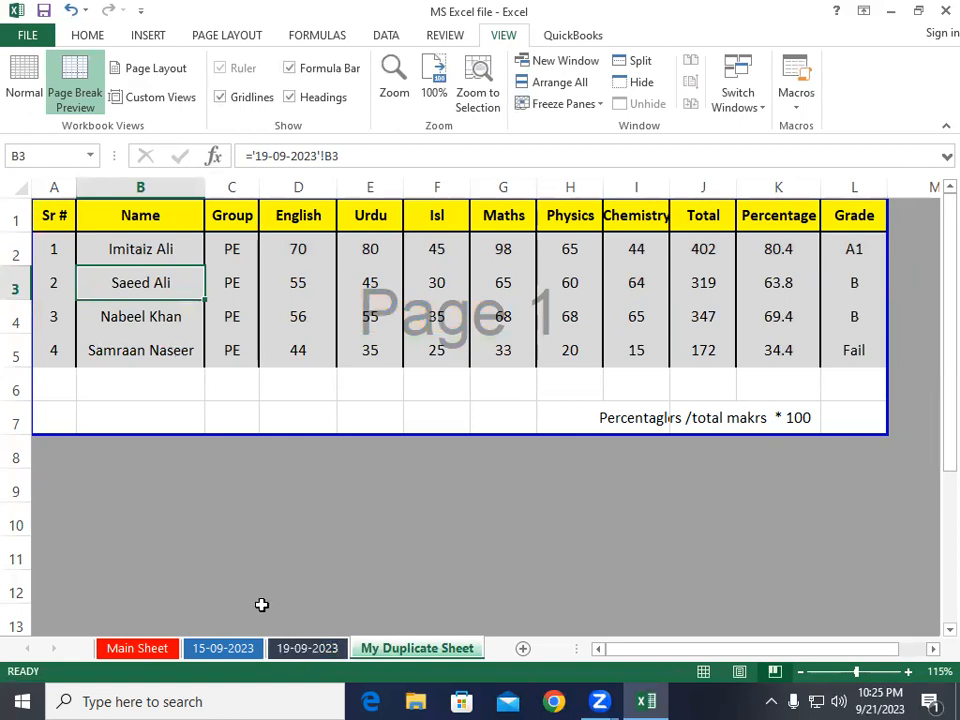
Replace the second student's name in cell B3 of the 19-09-2023 sheet and check the linked cell in My Duplicate Sheet
click(295, 651)
click(132, 284)
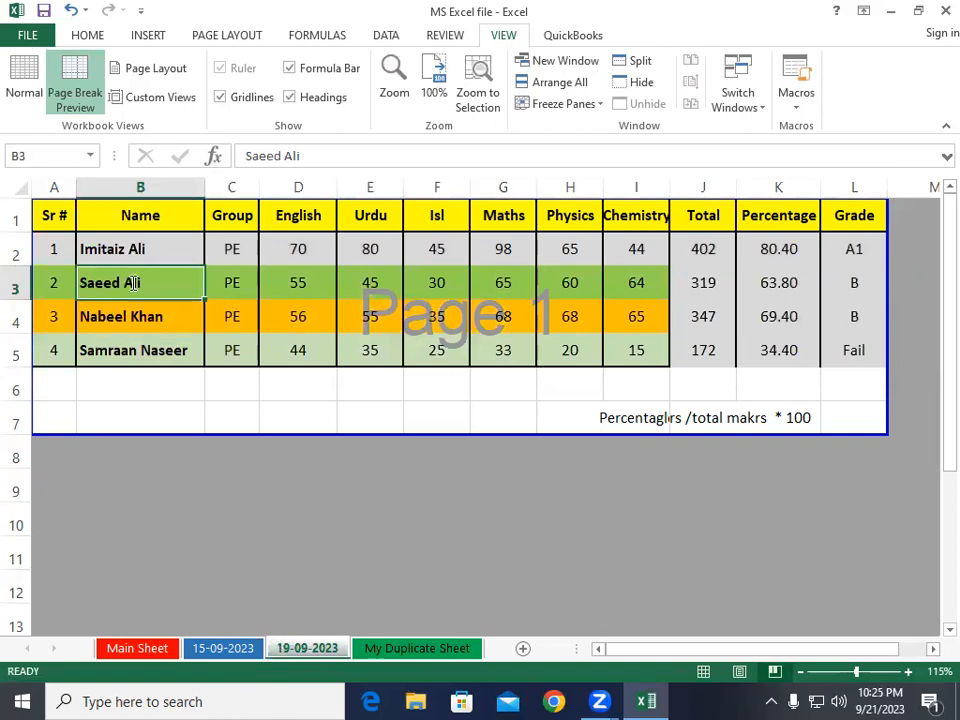
text(Mr.)
key(BackSpace)
key(BackSpace)
key(BackSpace)
key(BackSpace)
text(Waqas Khan)
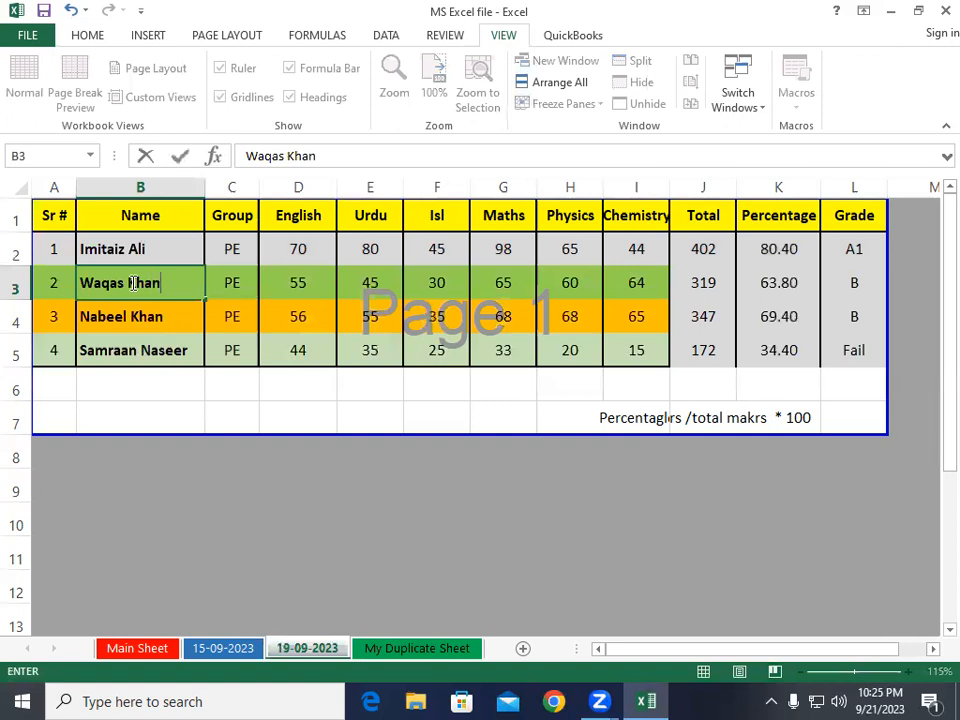
key(Tab)
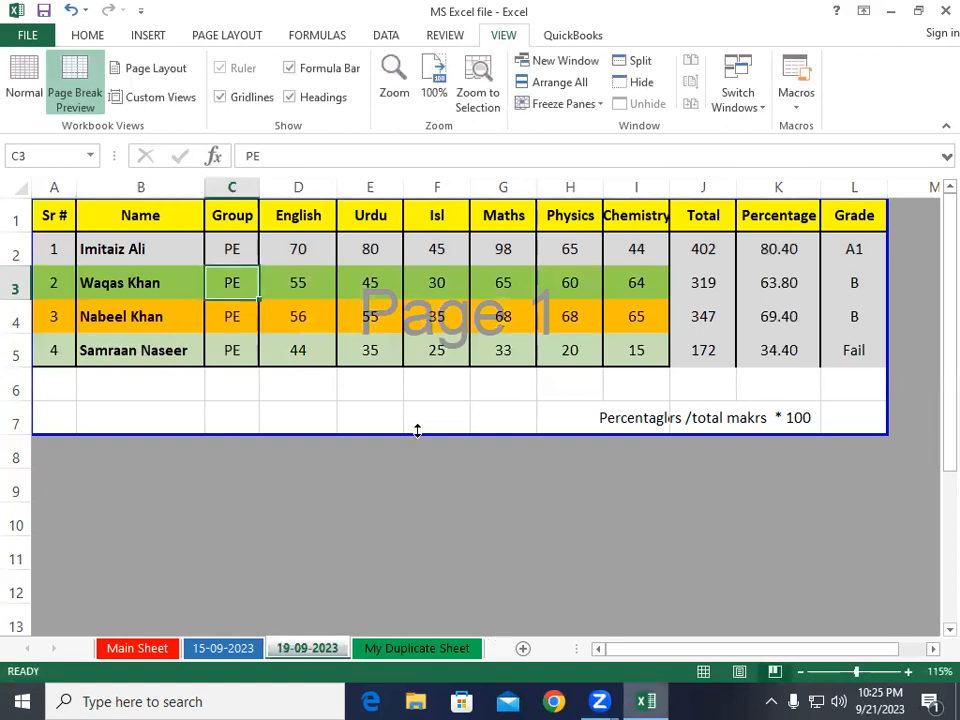
click(414, 647)
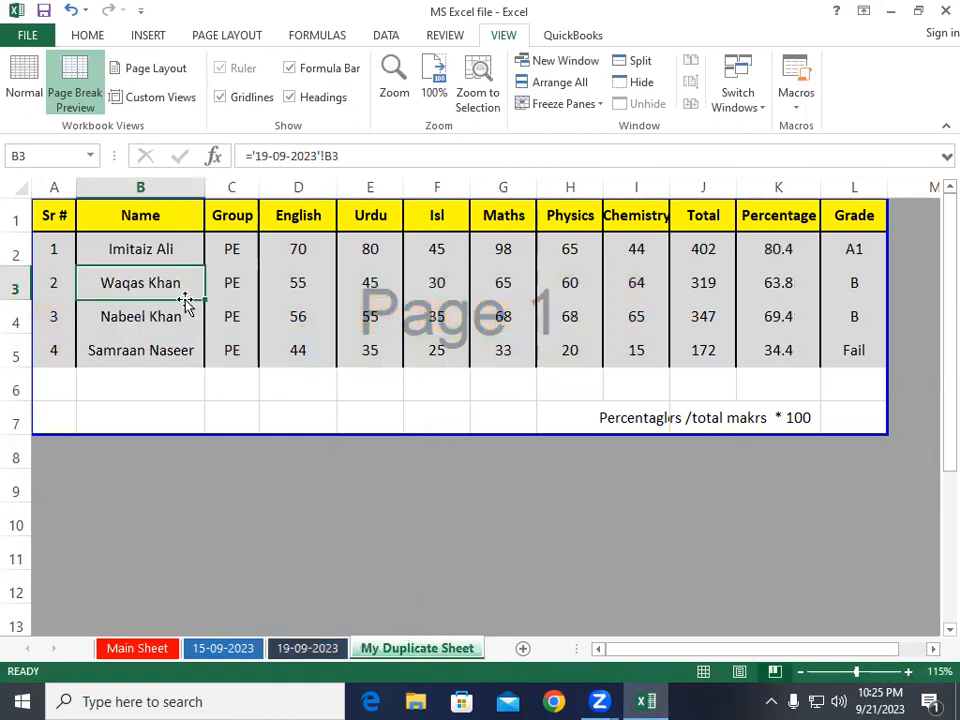
Set the second student's marks in D3:I3 of the 19-09-2023 sheet to 65, 55, 45, 69, 66 and 67
click(303, 650)
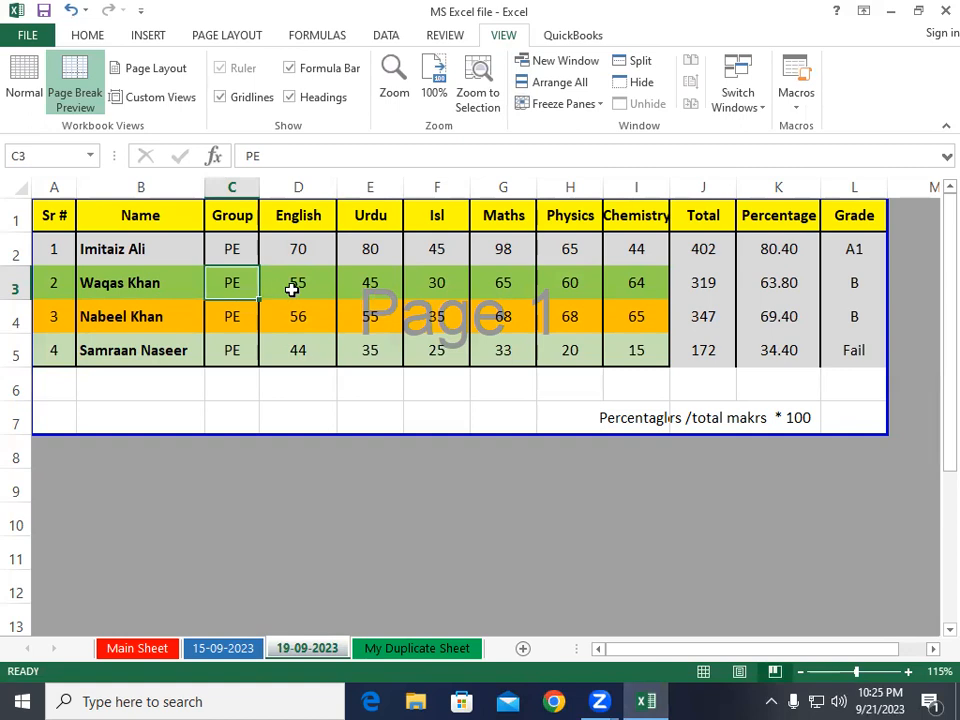
click(306, 284)
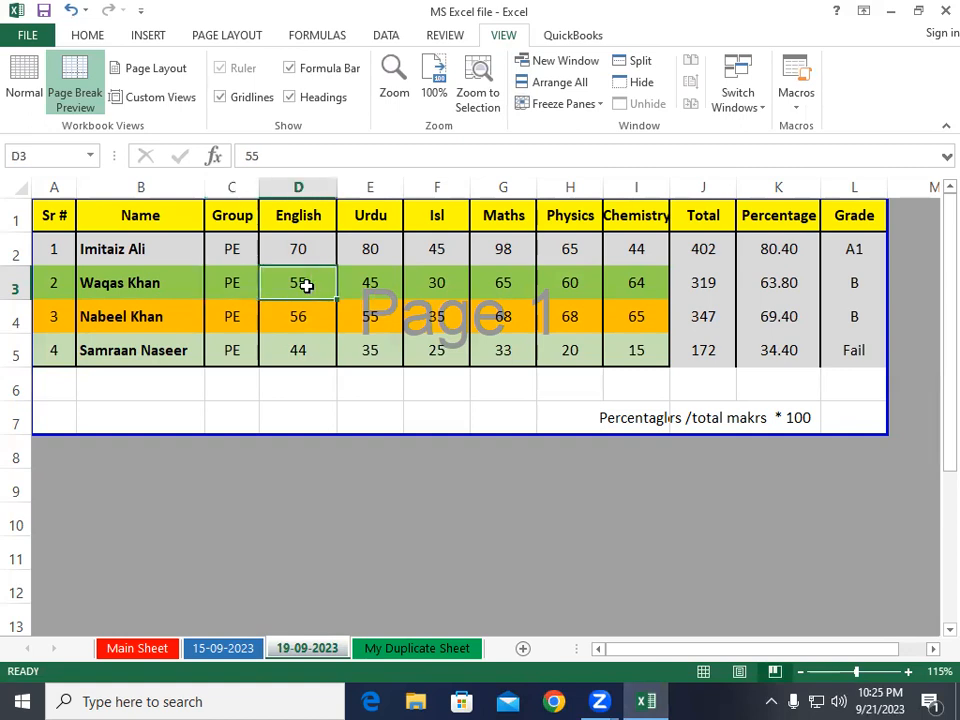
text(65)
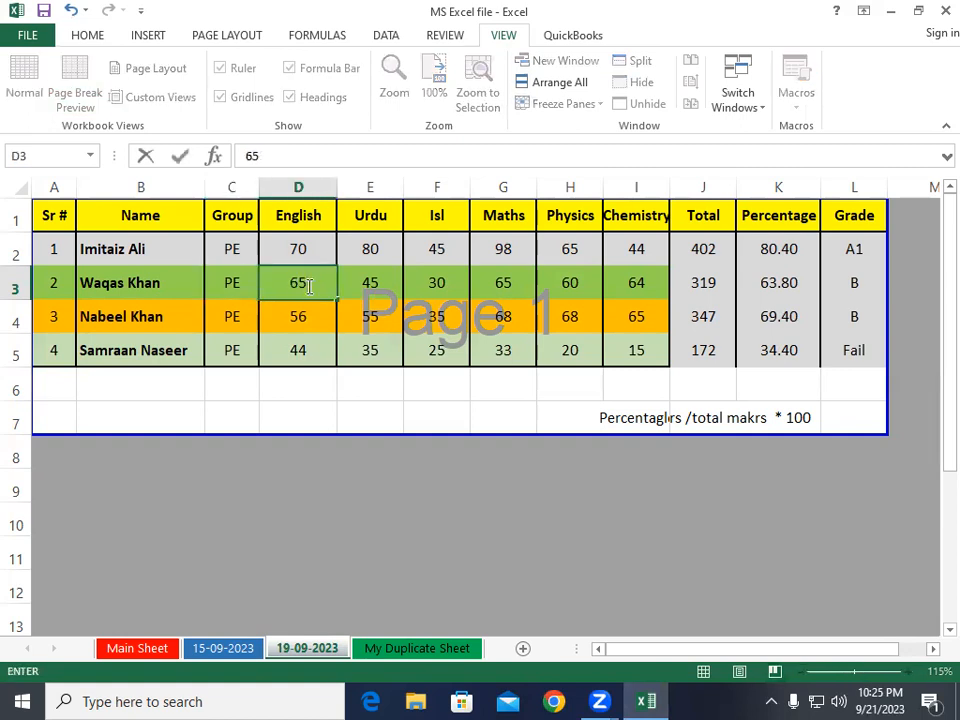
key(Tab)
text(55)
key(Tab)
text(45)
key(Tab)
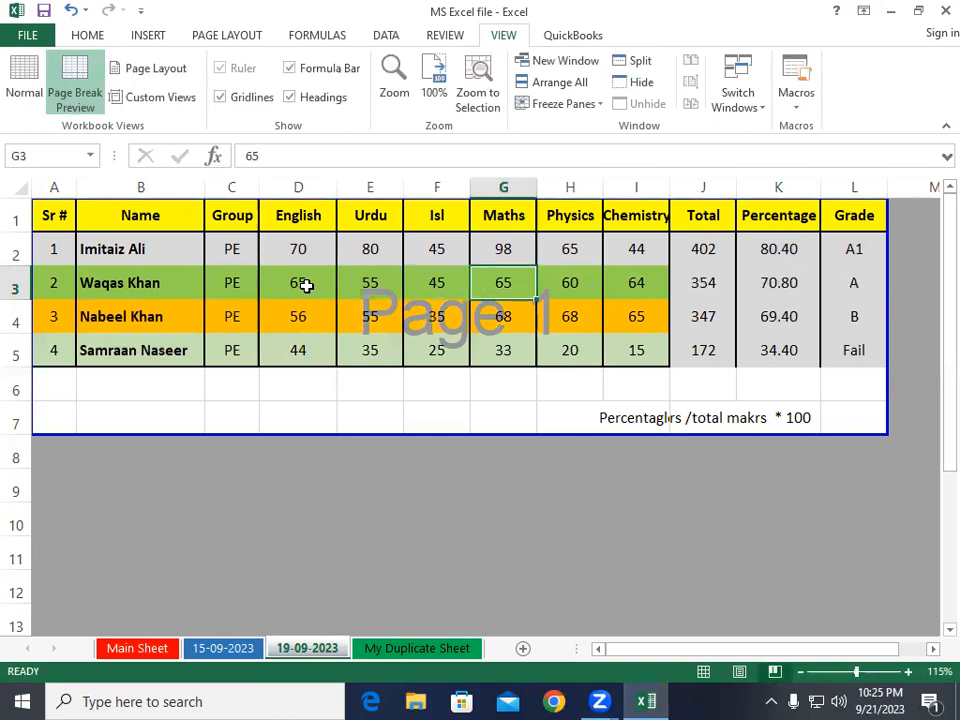
text(69)
key(Tab)
text(66)
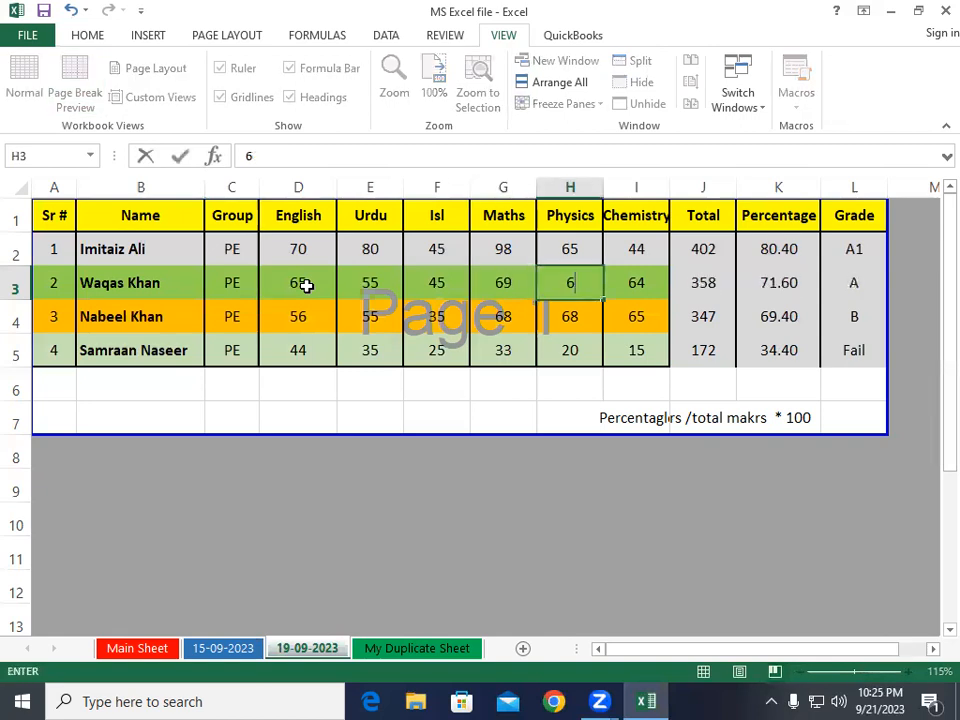
key(Tab)
text(67)
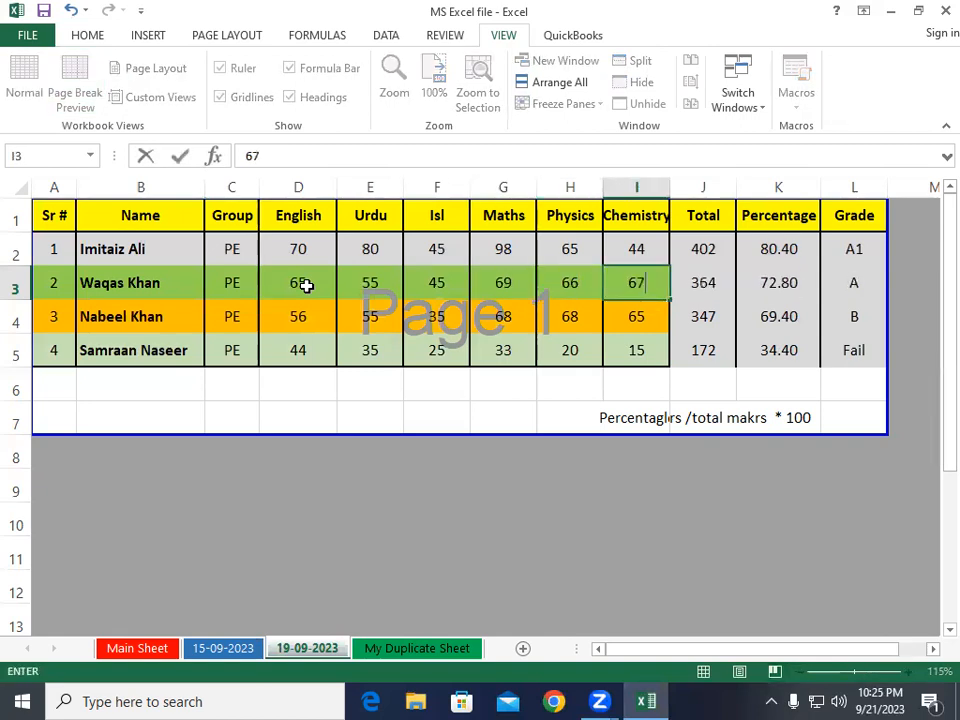
key(Tab)
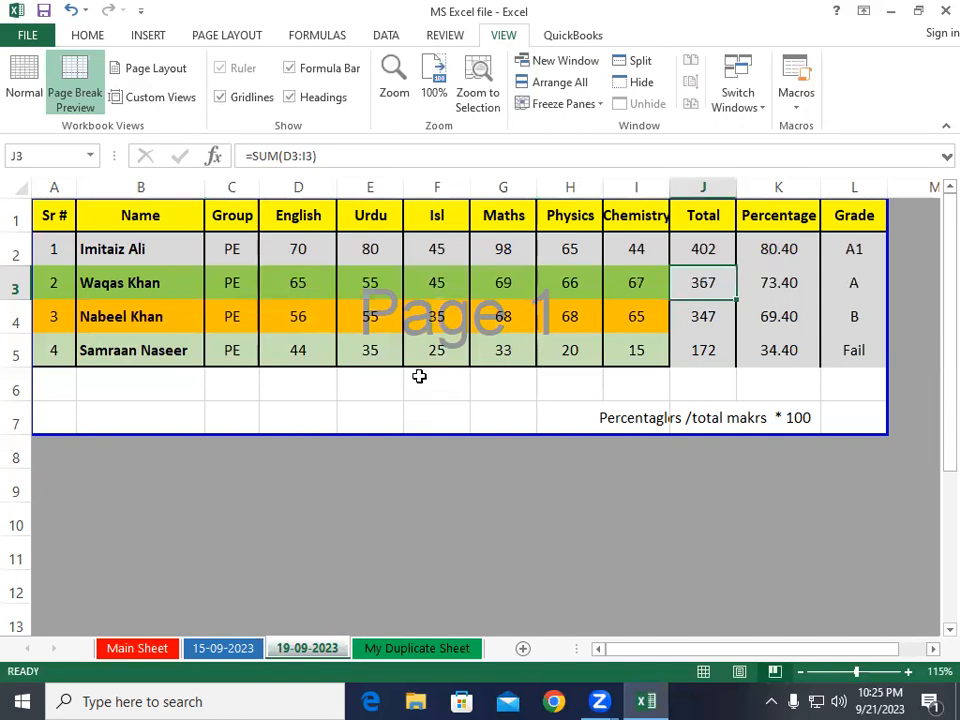
Set the second student's English and Urdu marks in the 19-09-2023 sheet to 80 and check the linked row in My Duplicate Sheet
click(373, 285)
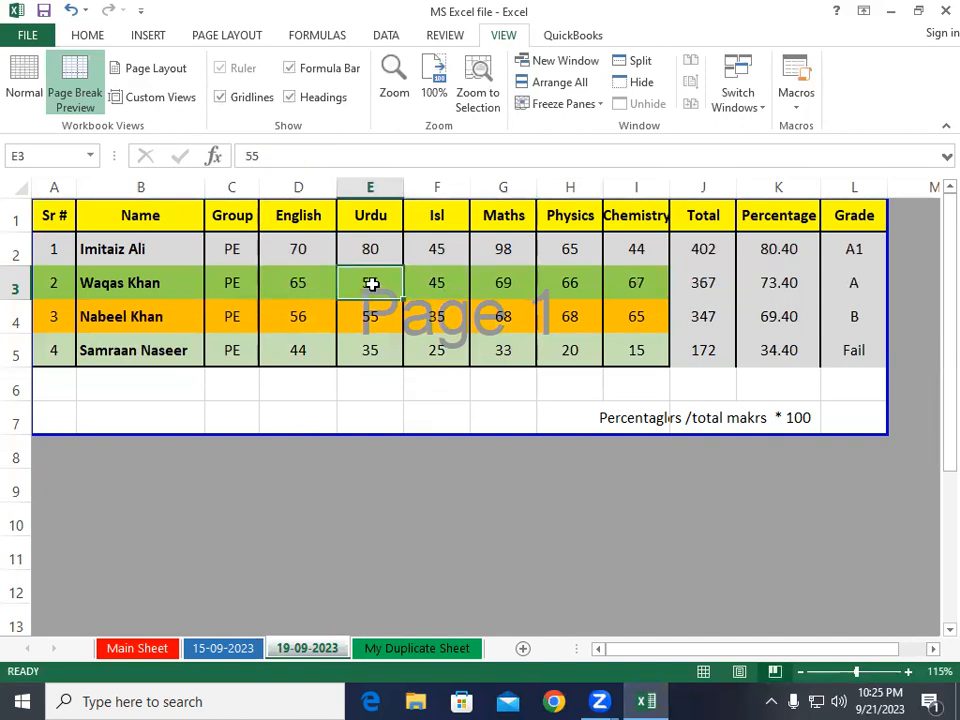
text(80)
key(Left)
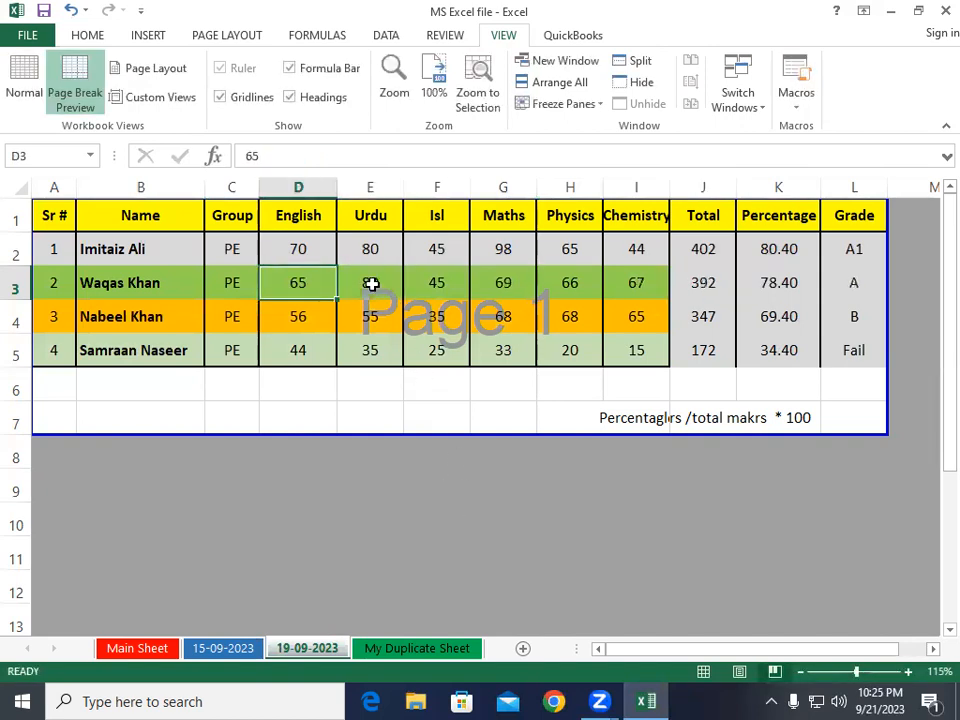
text(80)
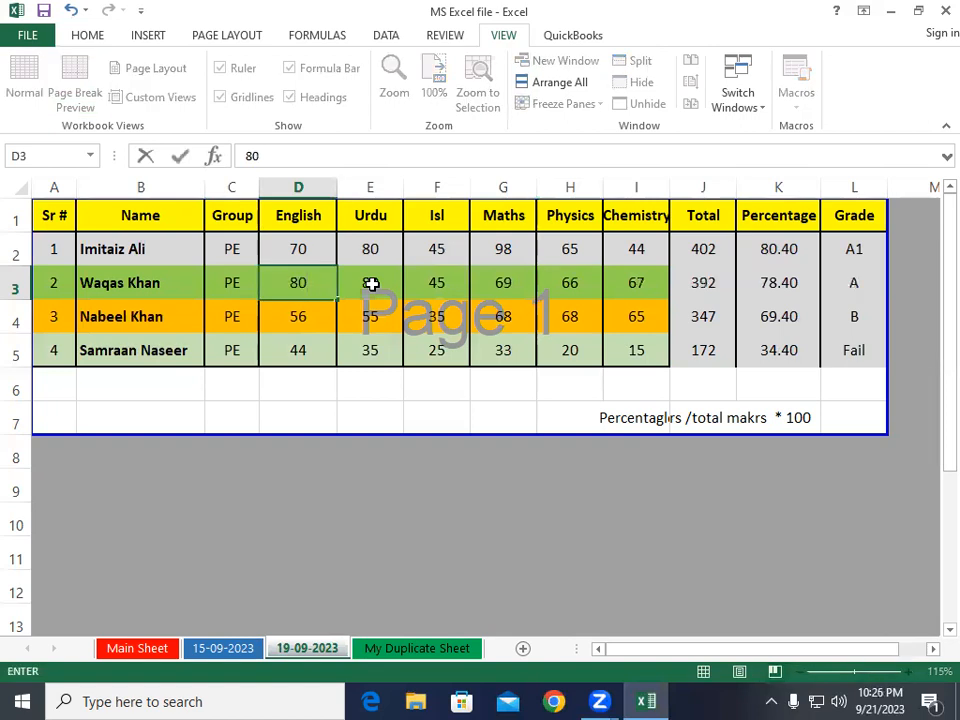
key(Right)
key(Right)
key(Right)
key(Right)
key(Right)
key(Right)
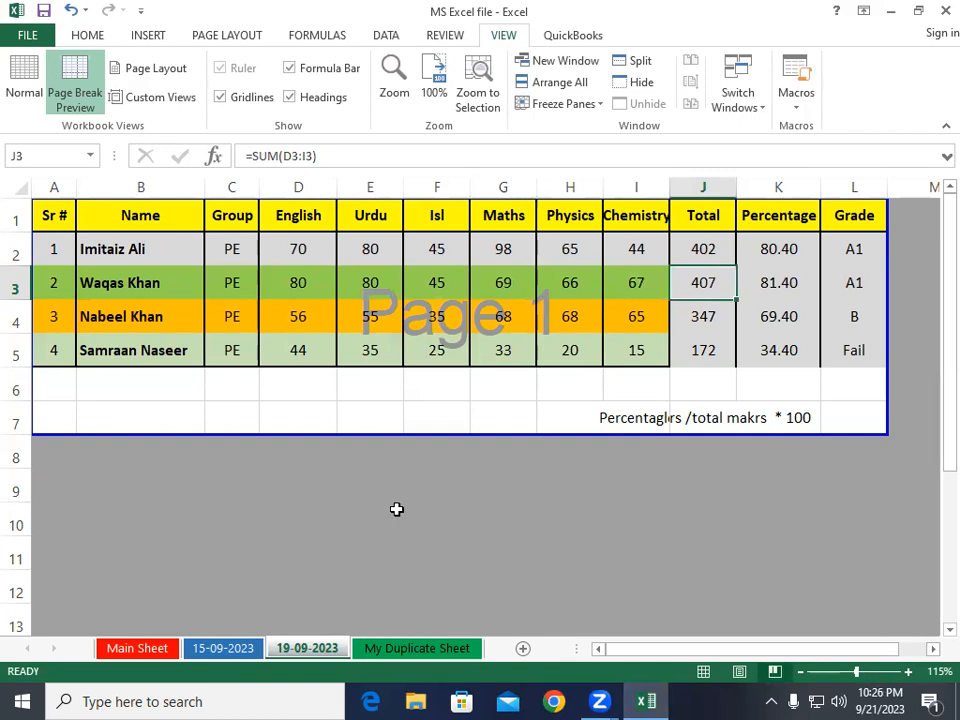
click(410, 649)
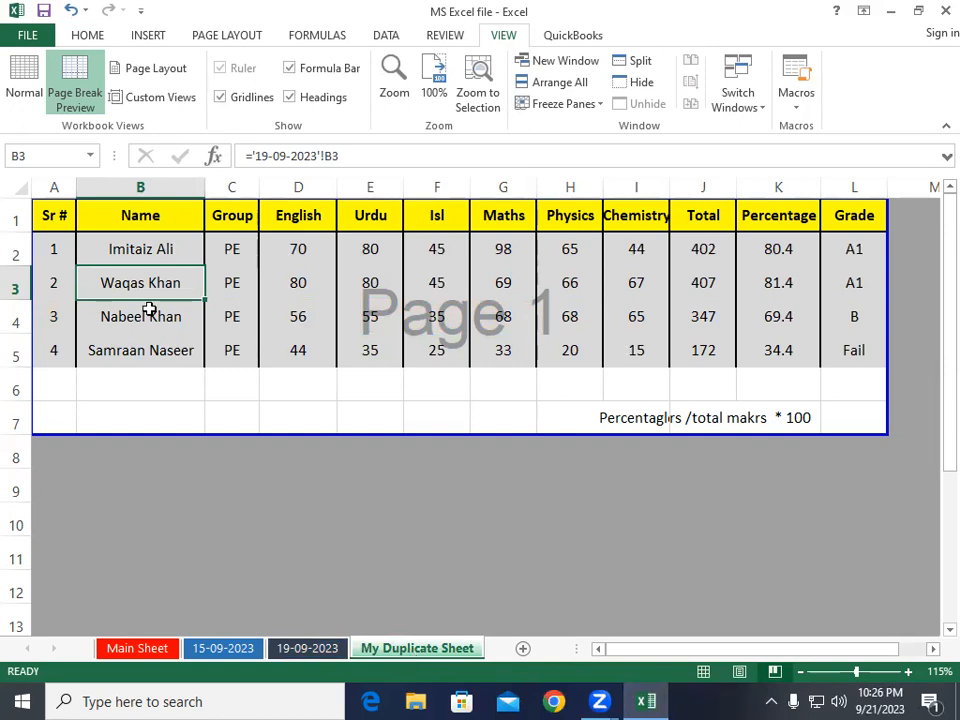
drag(54, 245, 845, 341)
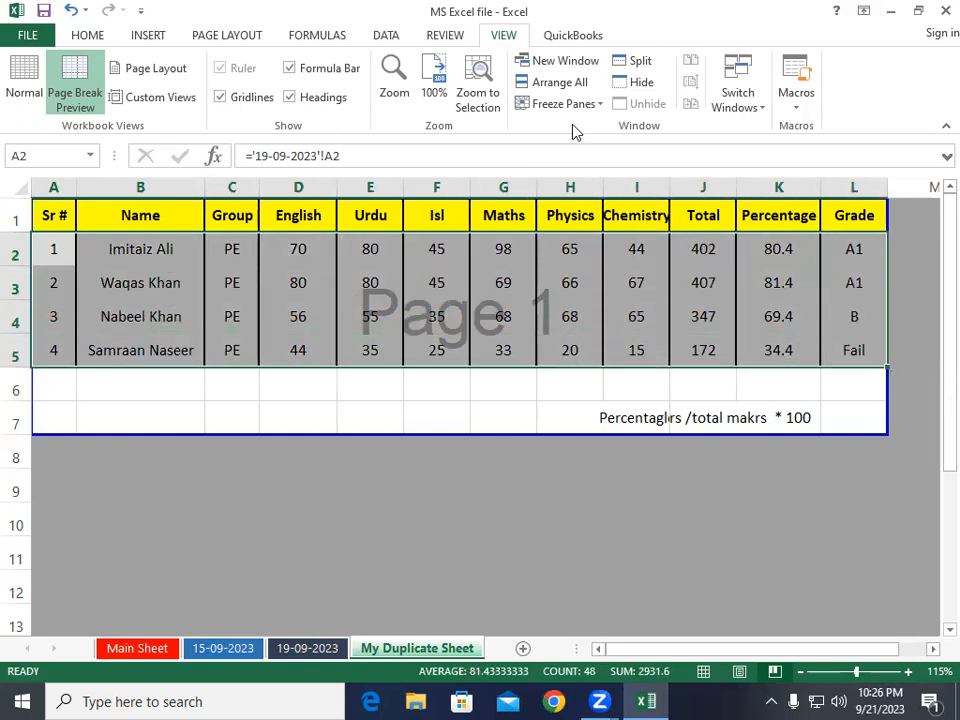
click(441, 38)
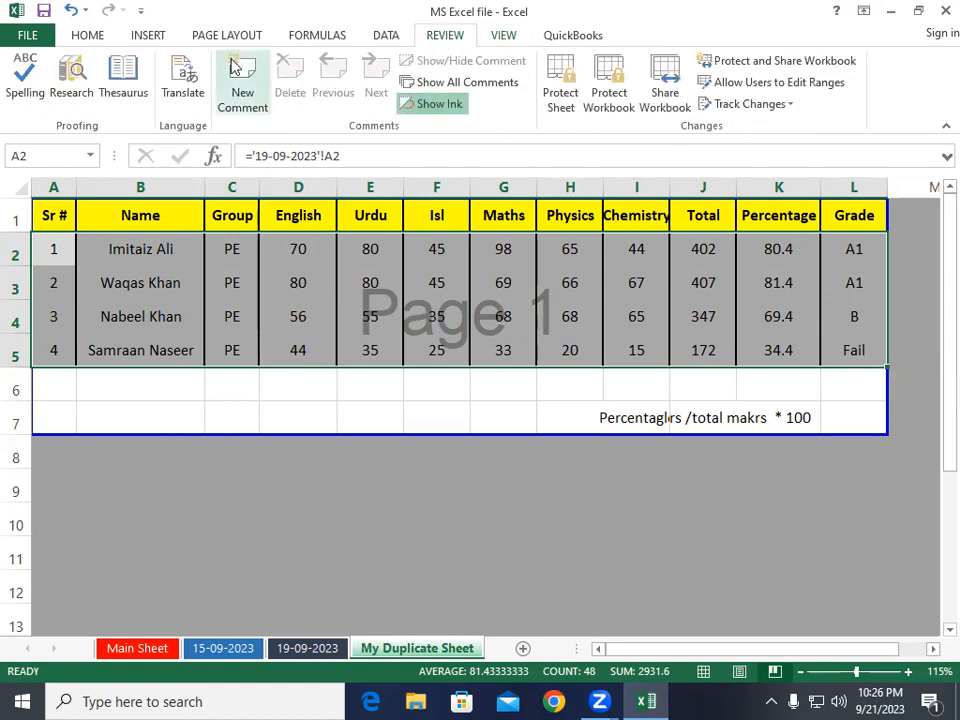
click(88, 38)
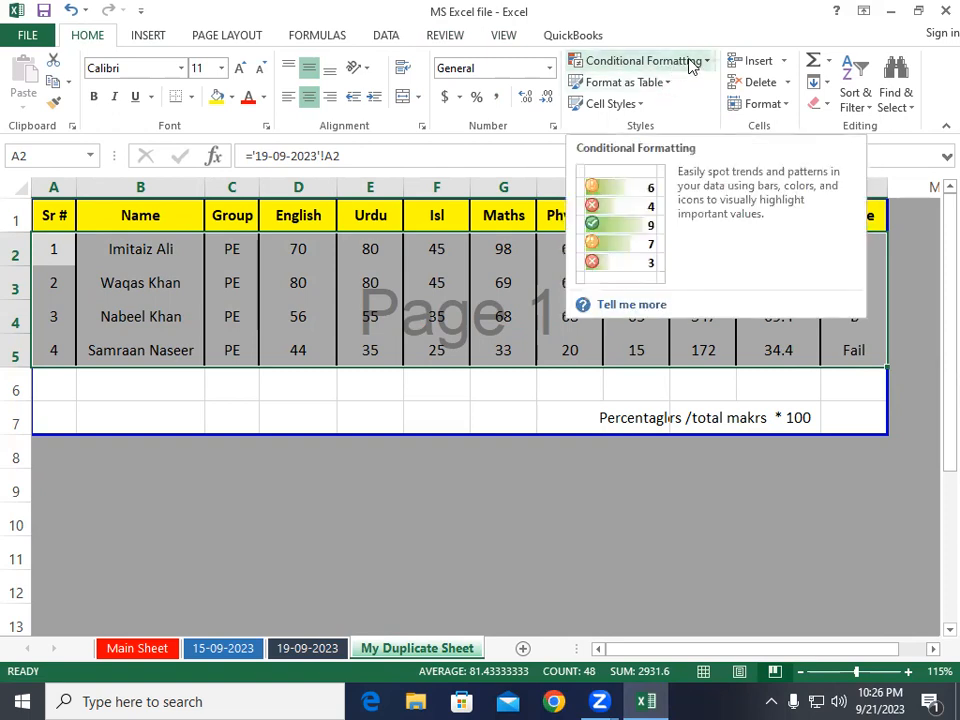
click(696, 63)
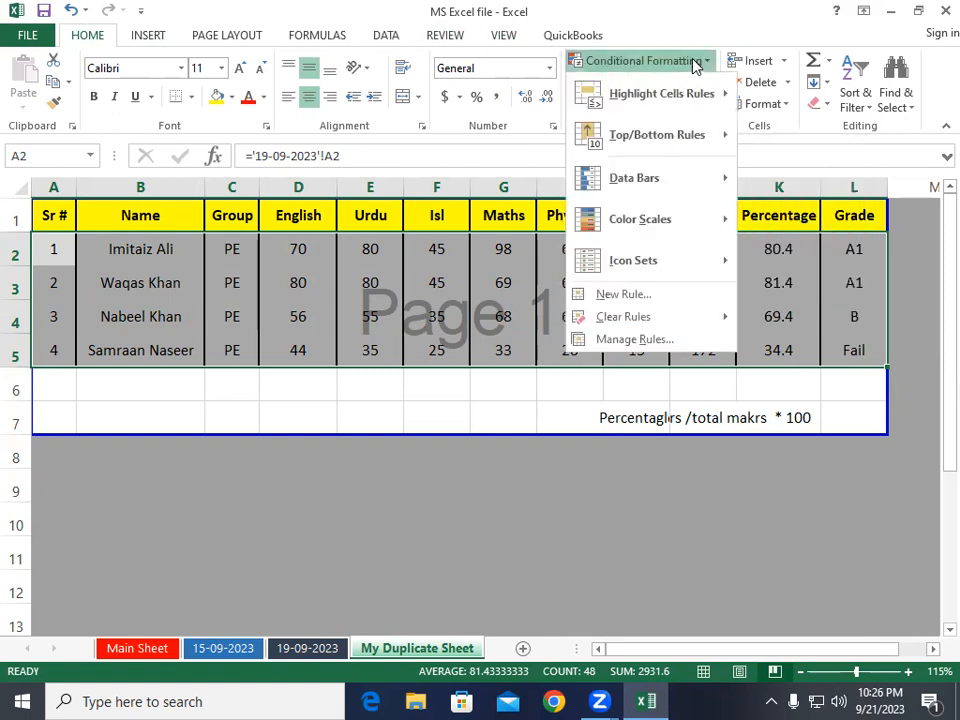
click(616, 296)
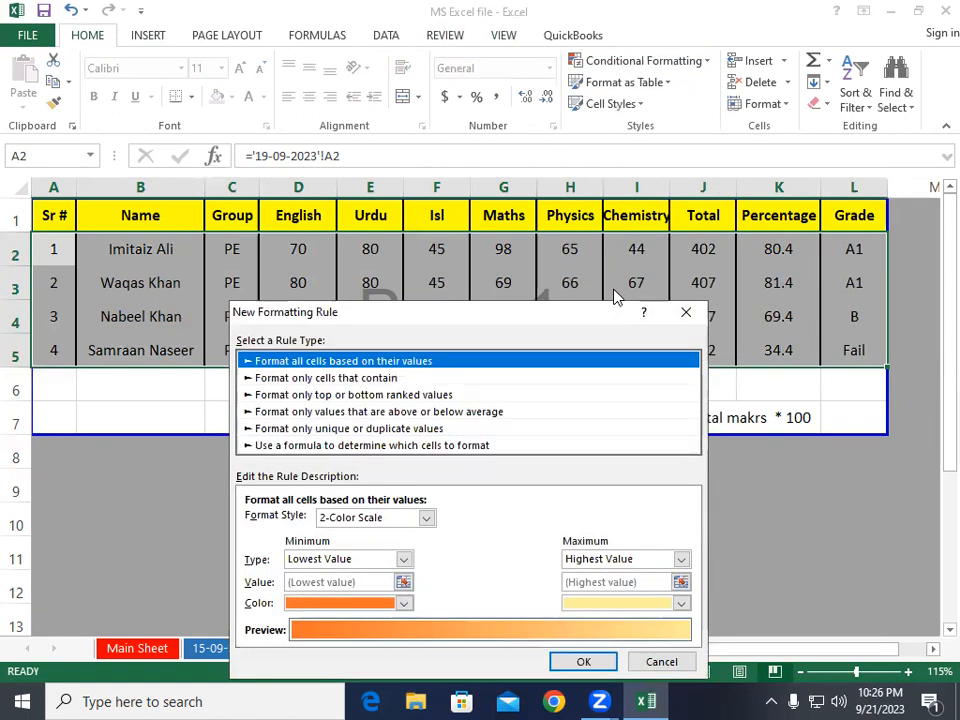
key(Escape)
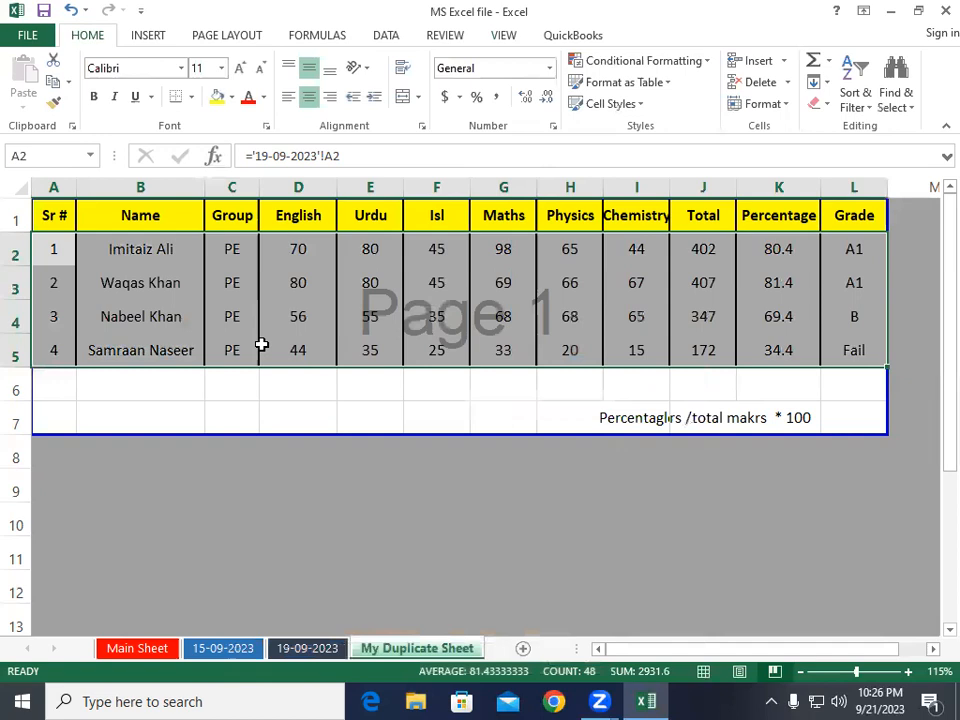
Start a new conditional formatting rule for D2:I5 in My Duplicate Sheet with the type Format only cells that contain
click(298, 247)
drag(299, 249, 627, 360)
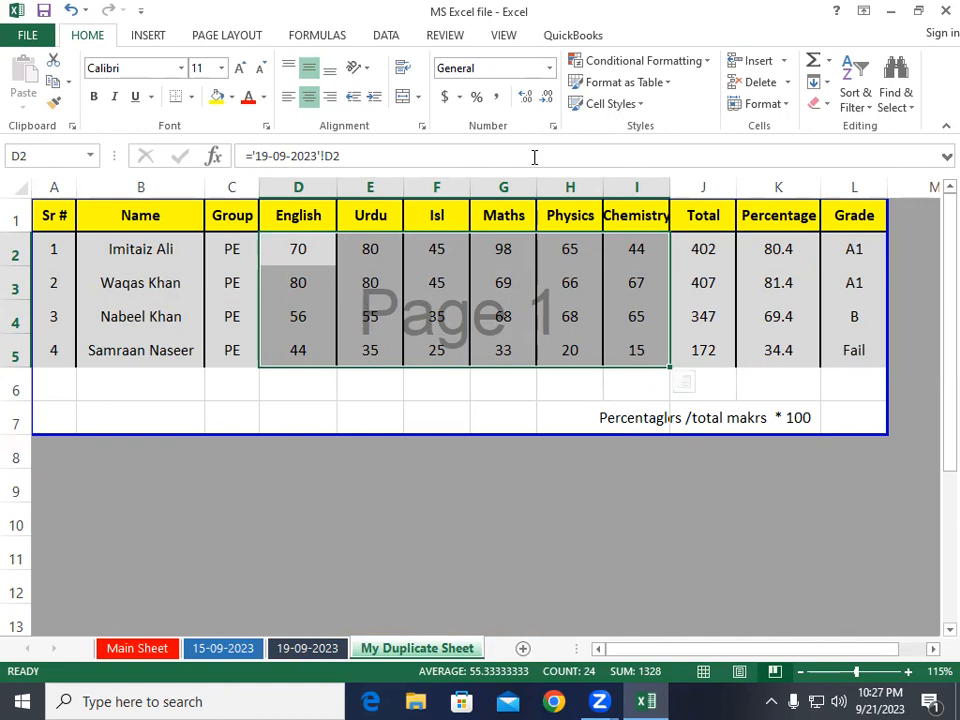
click(604, 65)
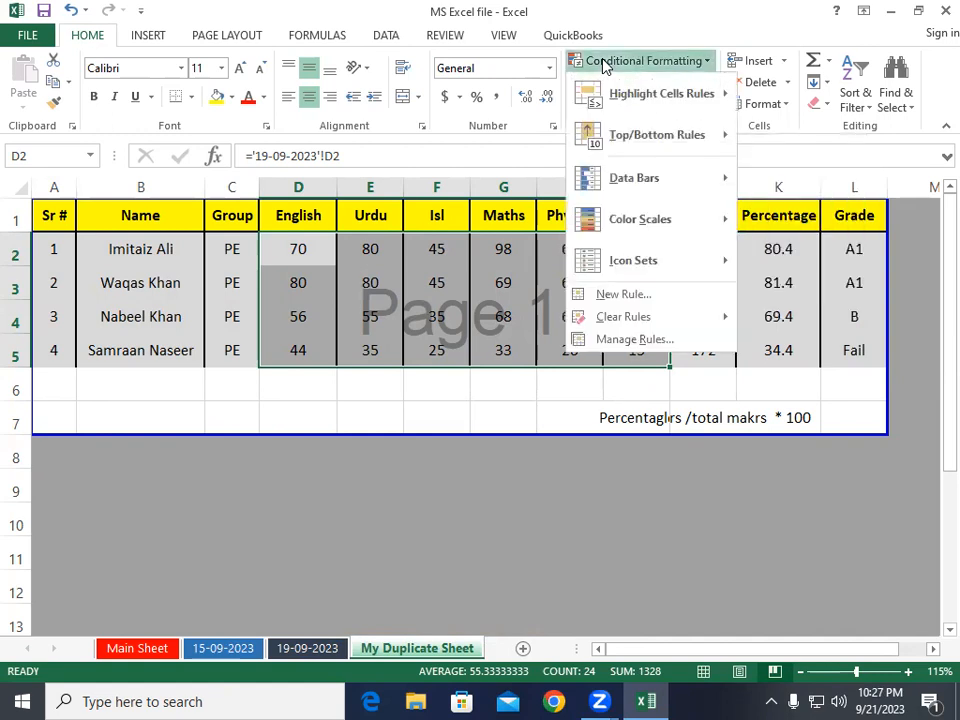
click(583, 291)
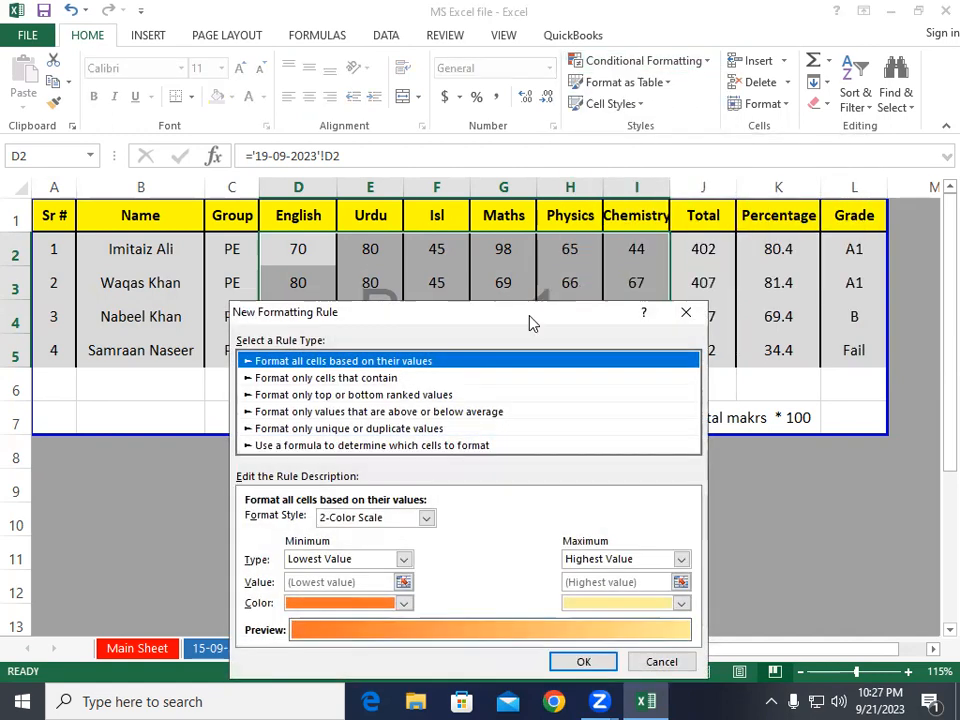
click(393, 522)
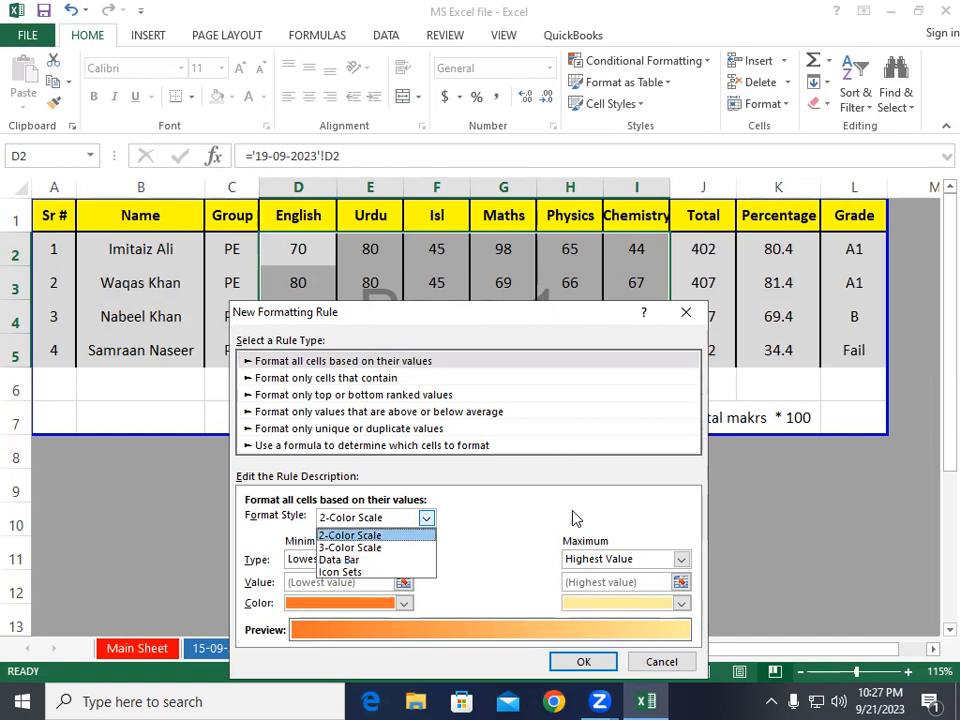
click(363, 381)
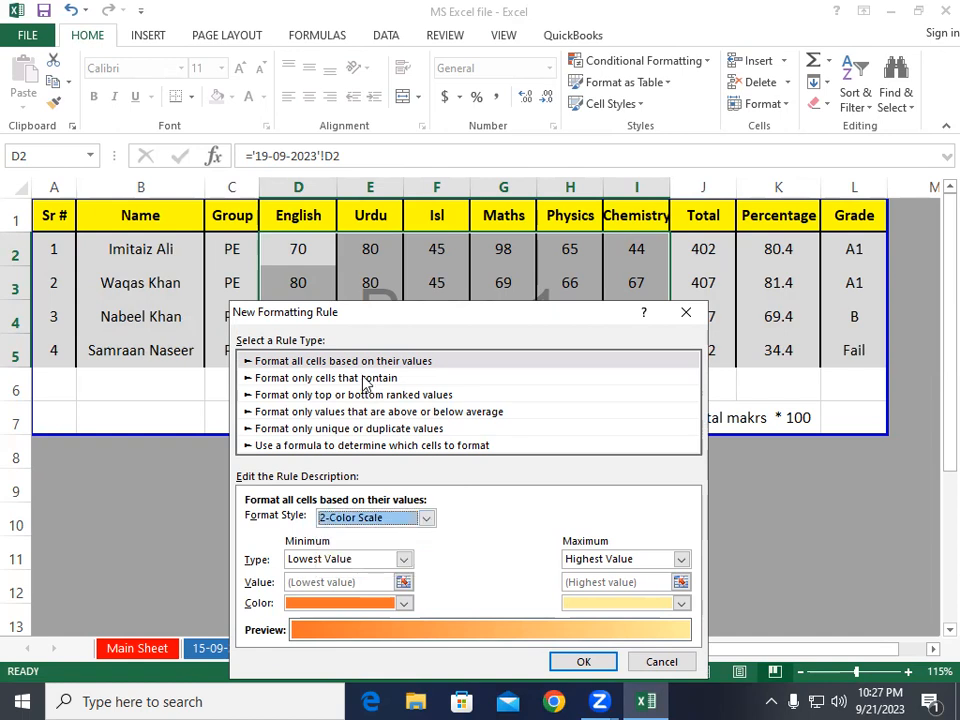
click(363, 380)
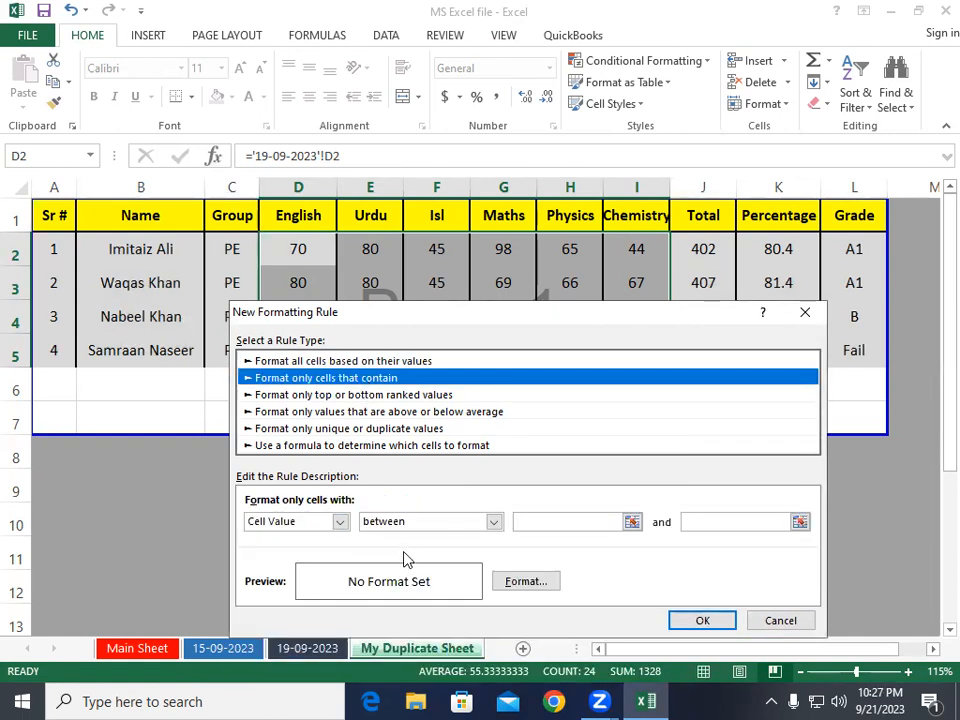
Set the rule's condition to cell value less than 30
click(340, 522)
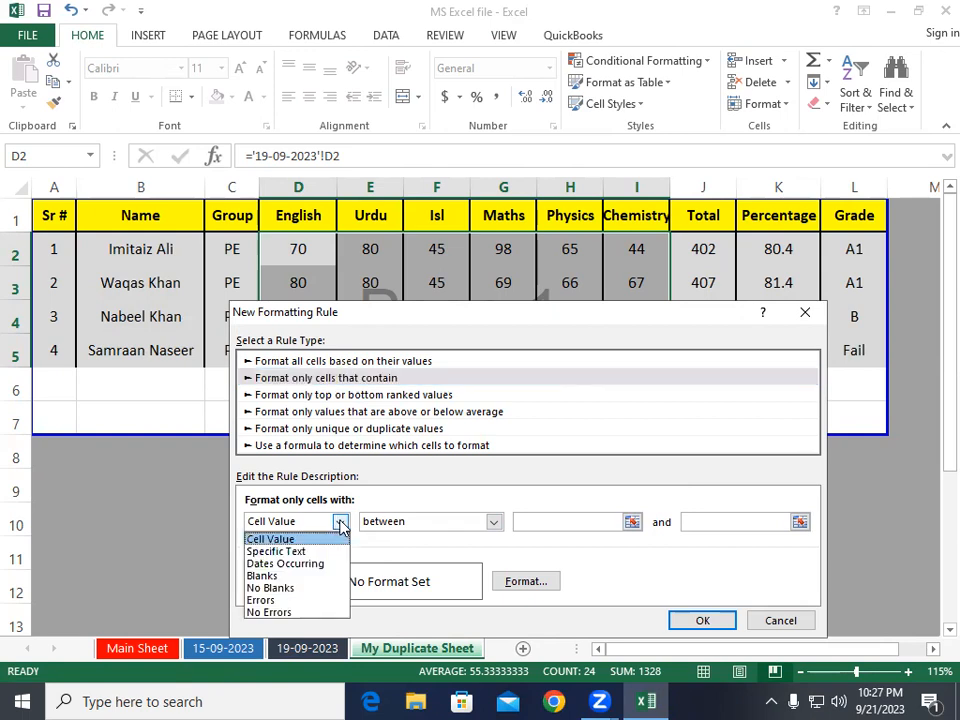
click(446, 525)
click(450, 525)
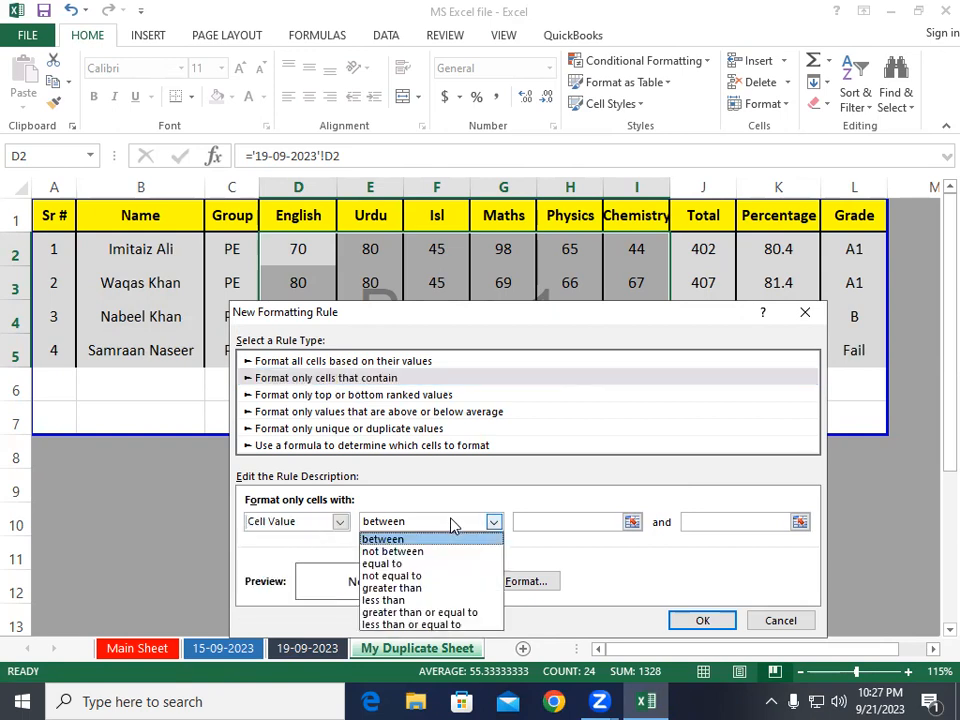
click(405, 601)
click(568, 522)
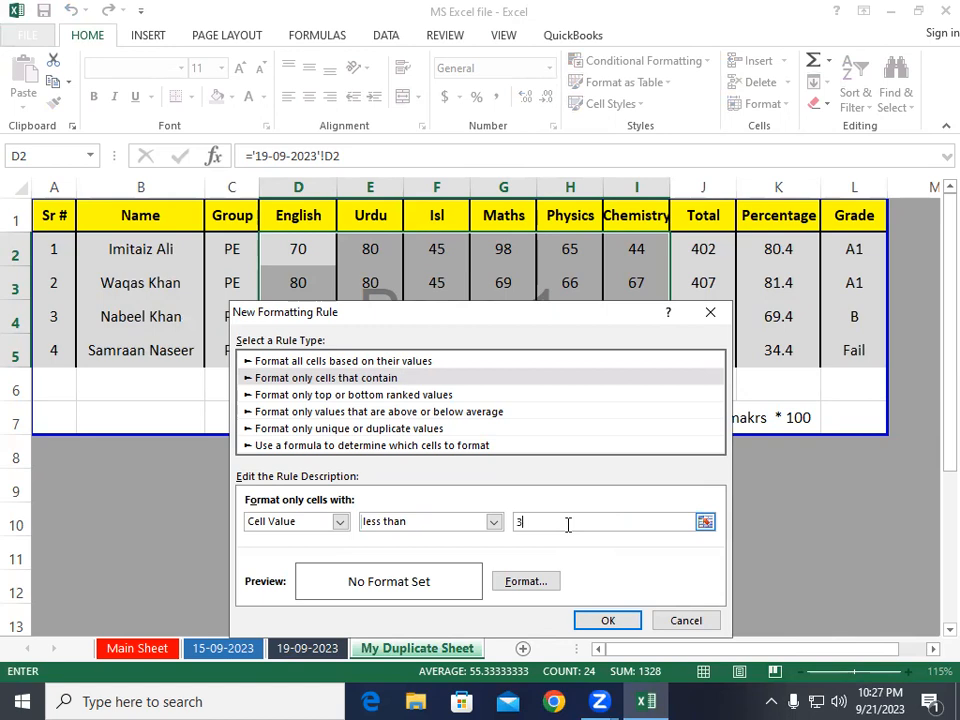
Give the rule a Regular font style with strikethrough and apply it to the selected marks
click(540, 585)
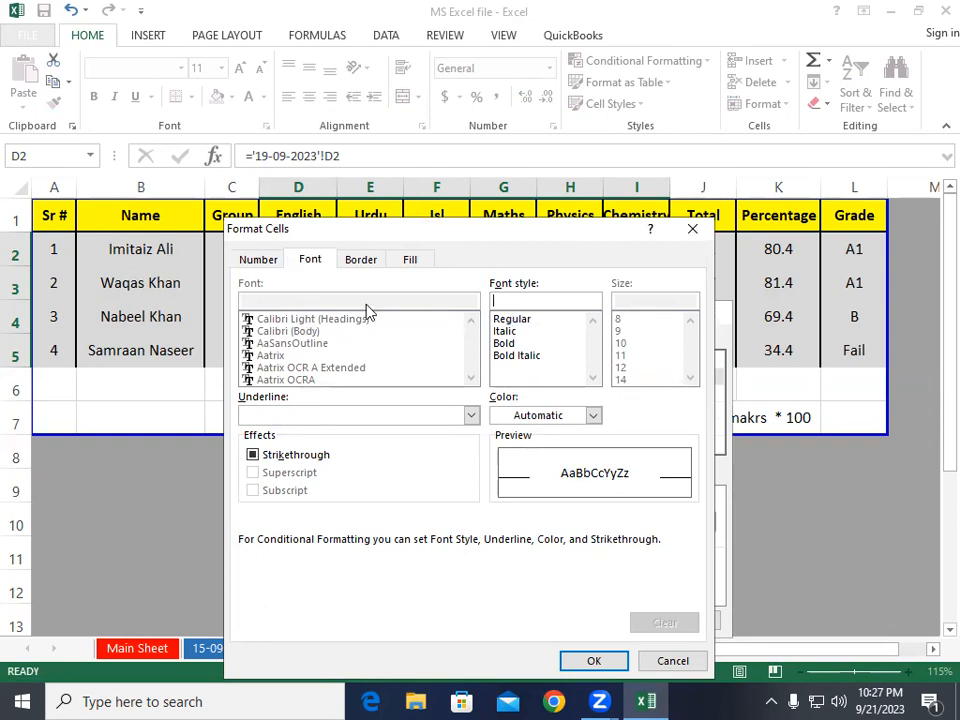
click(362, 262)
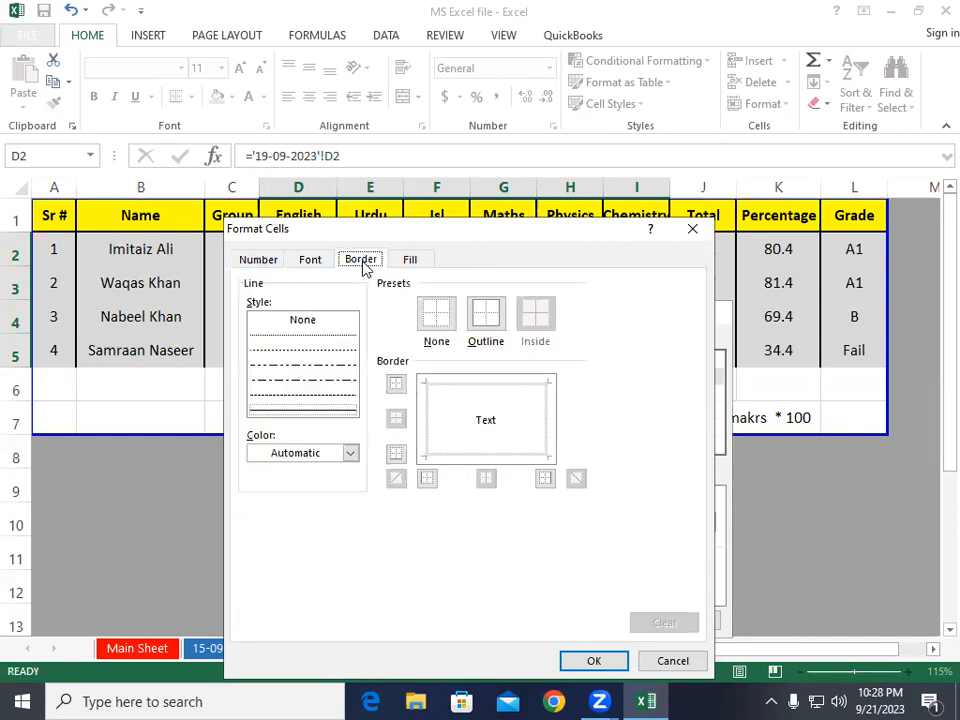
click(301, 265)
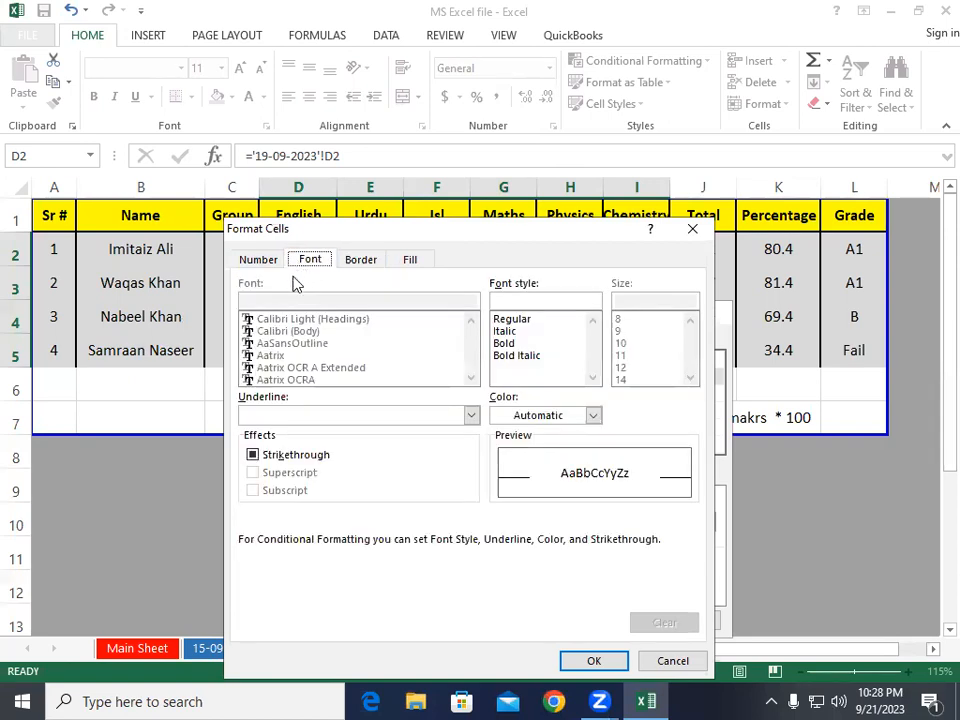
click(518, 322)
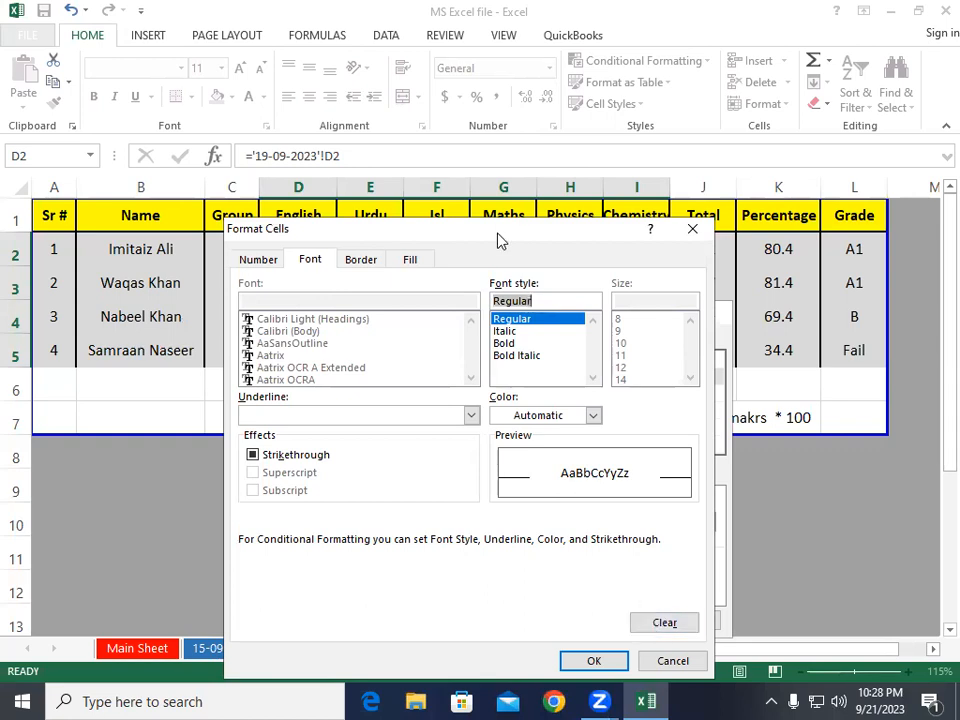
drag(500, 228, 483, 43)
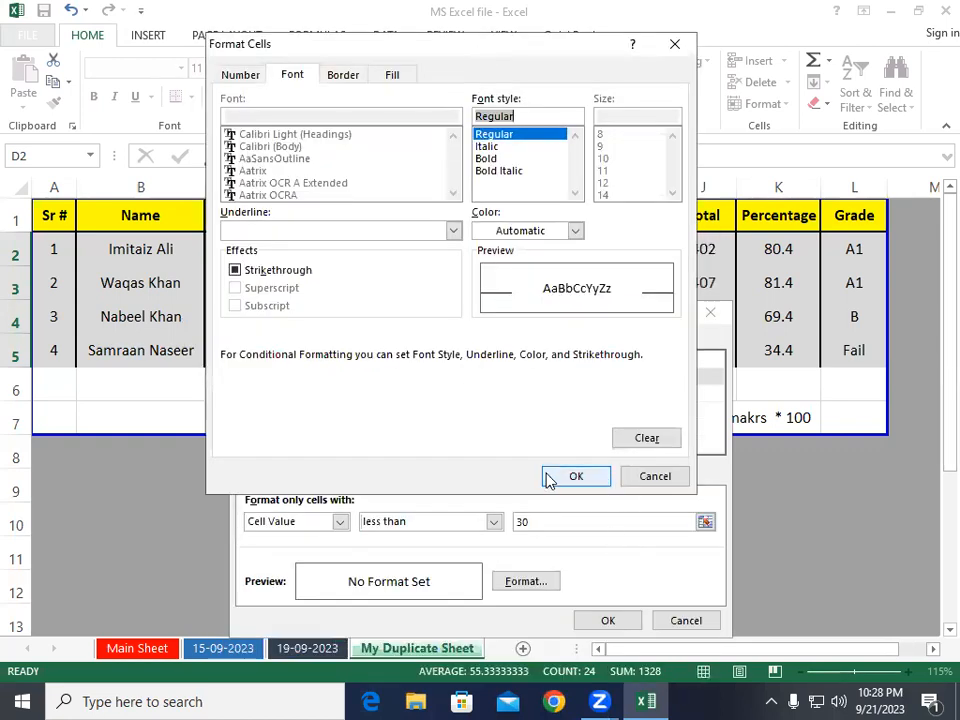
click(235, 272)
click(576, 476)
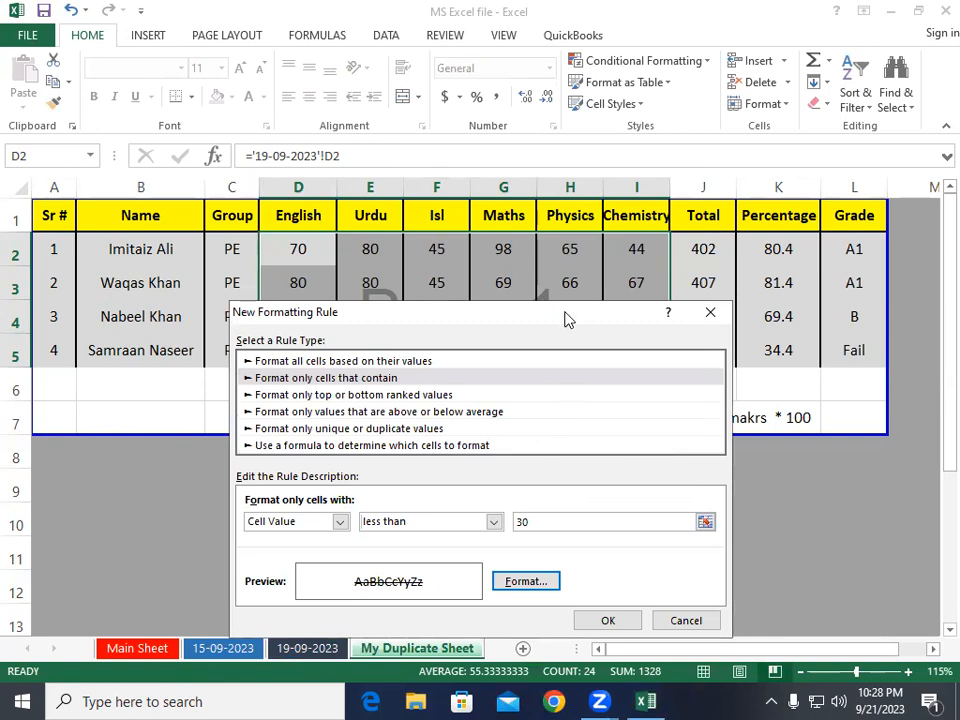
drag(565, 318, 560, 152)
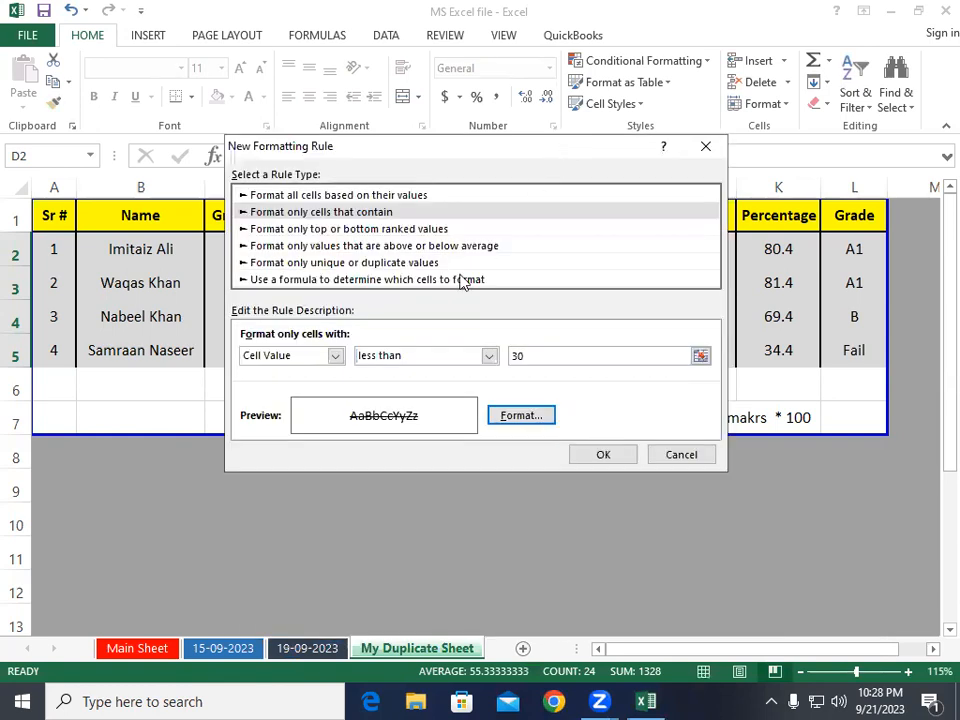
click(603, 455)
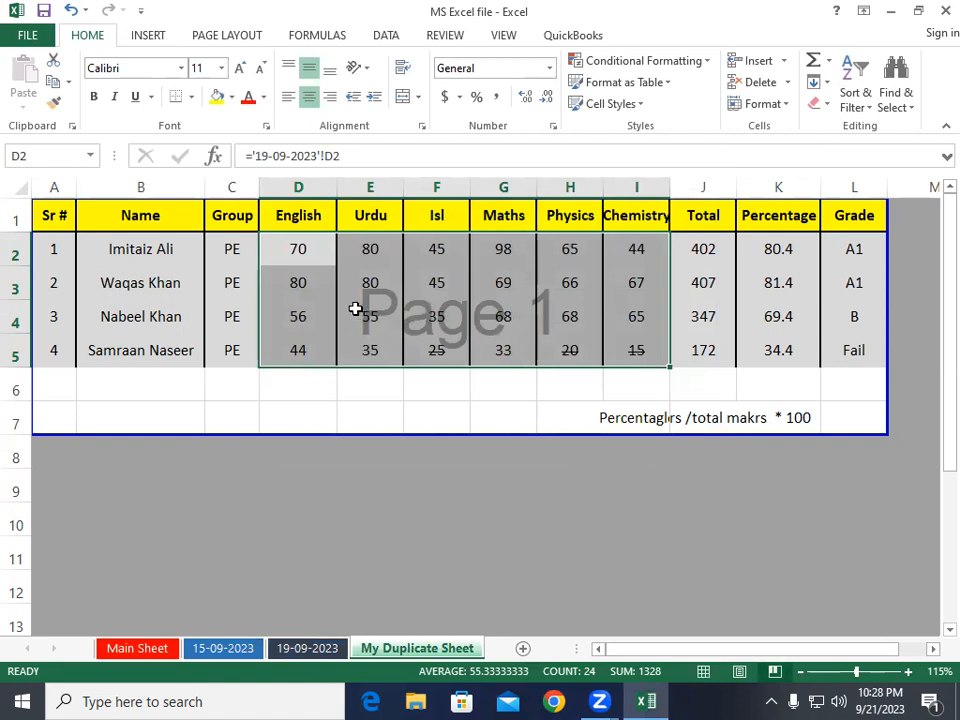
click(337, 472)
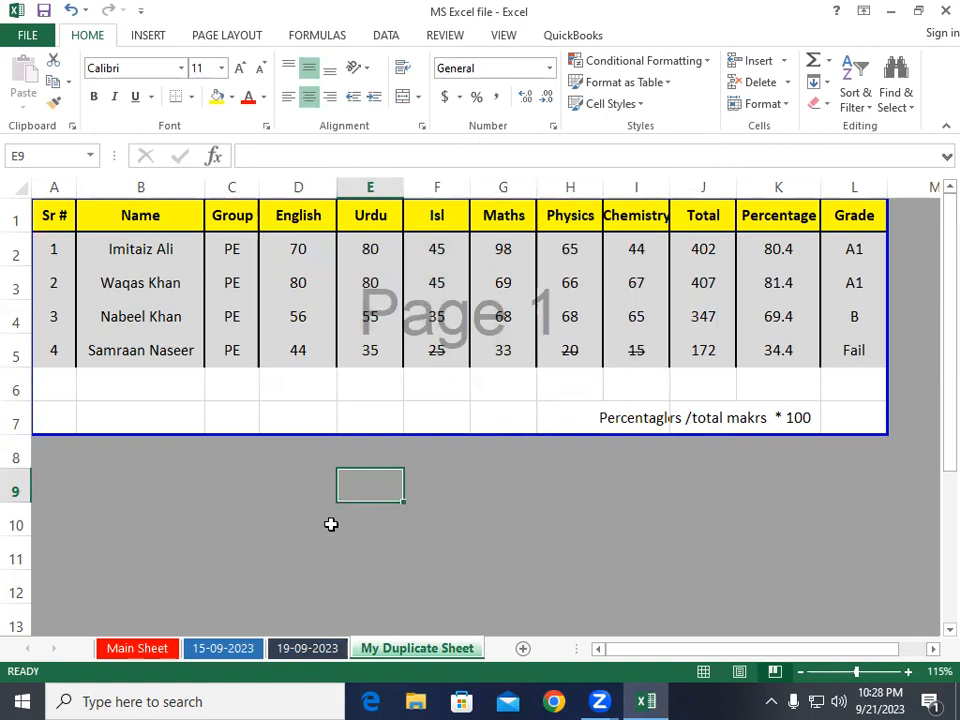
Set the Isl mark in F4 of the 19-09-2023 sheet to 29 and check its formatting in My Duplicate Sheet
click(299, 655)
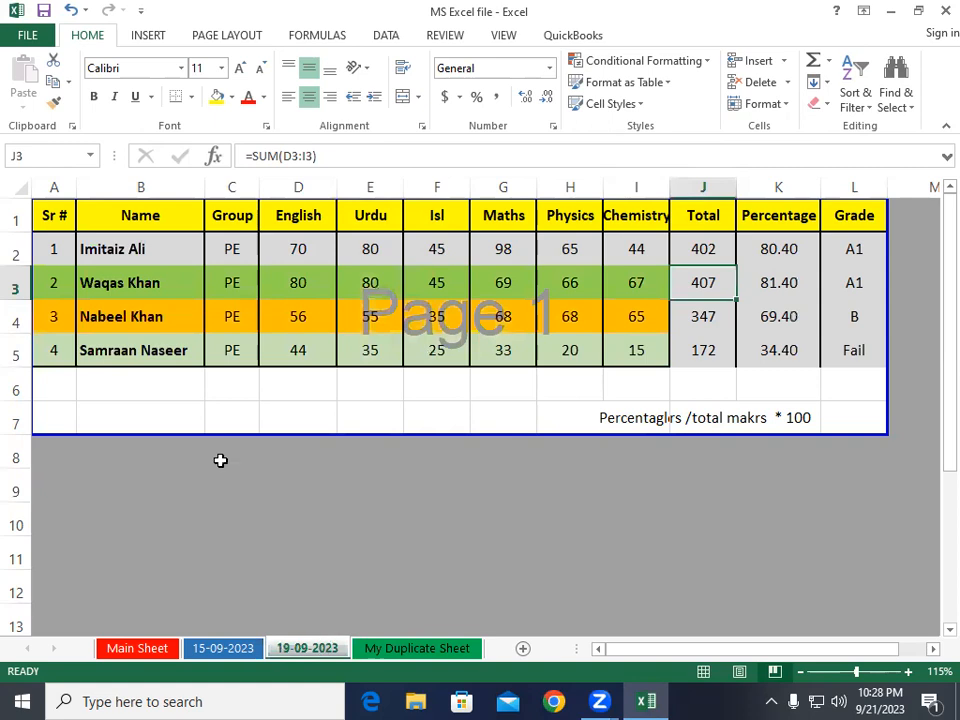
click(373, 317)
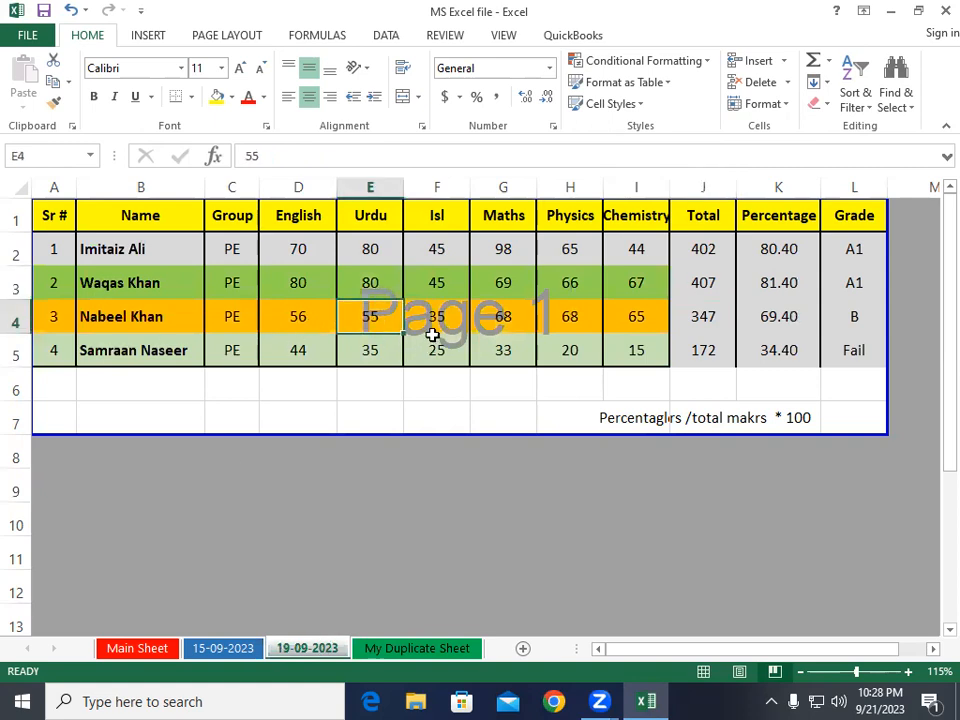
click(430, 316)
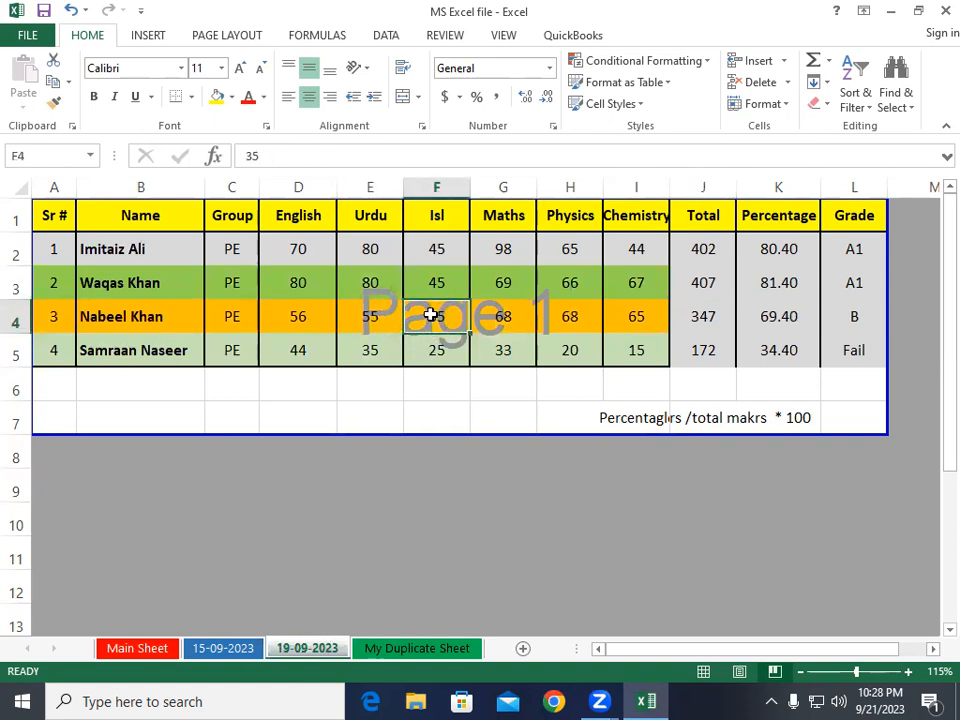
text(29)
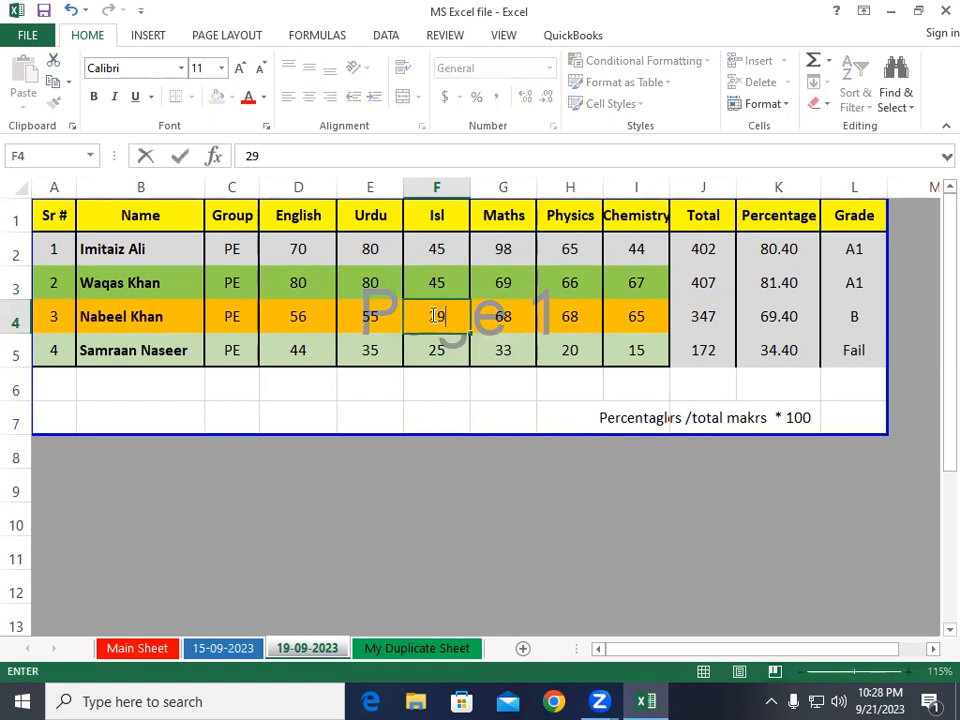
key(Return)
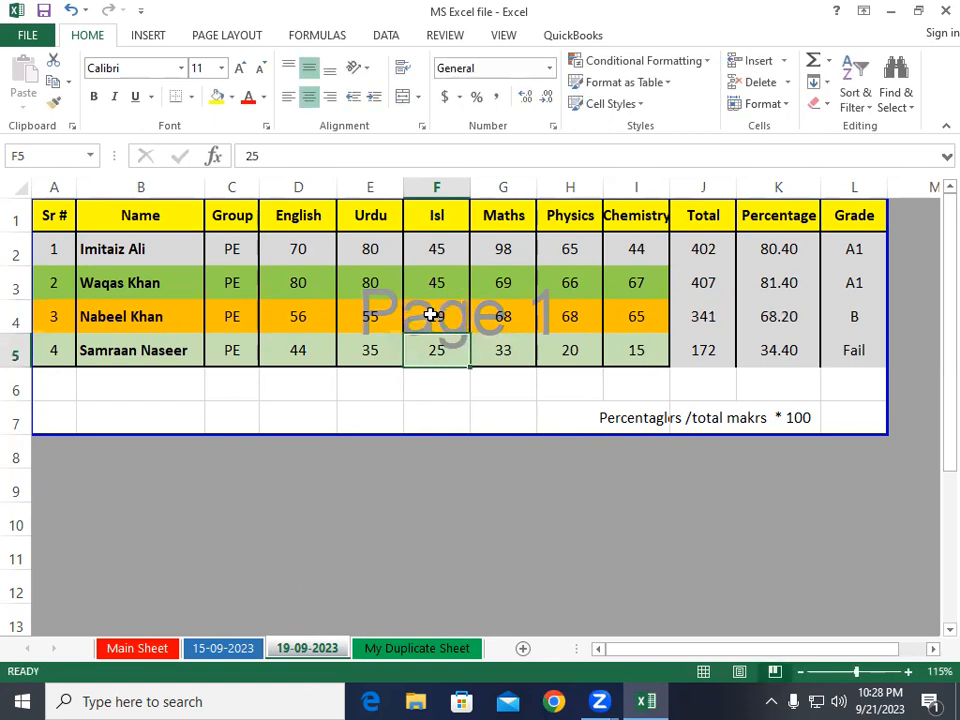
click(466, 648)
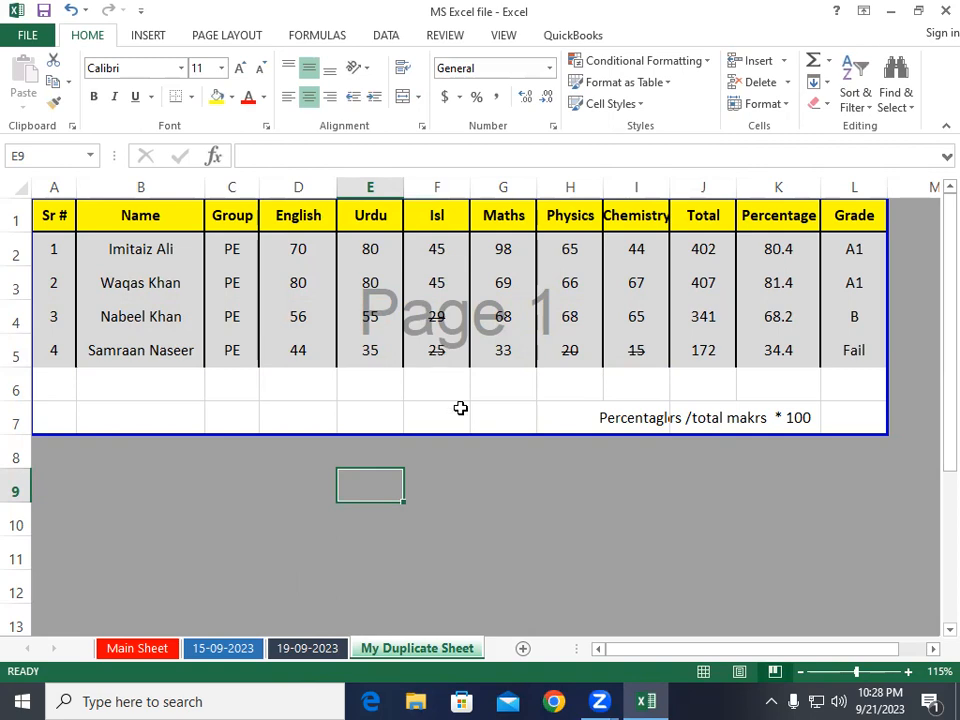
Clear all conditional formatting rules from the entire My Duplicate Sheet
click(299, 252)
drag(393, 256, 634, 349)
click(643, 64)
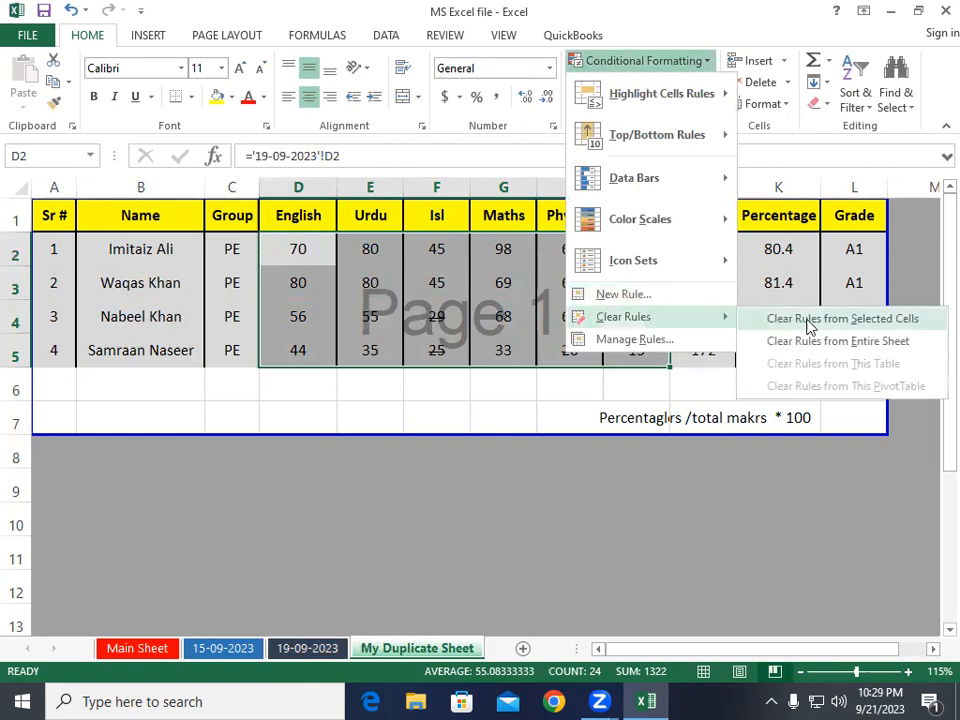
click(830, 342)
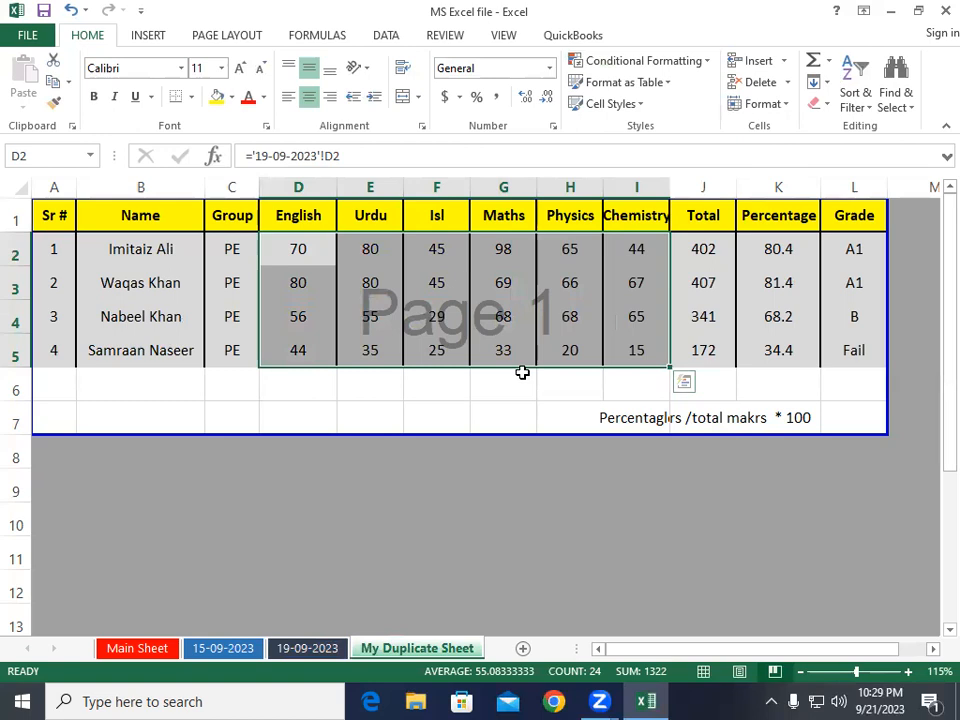
click(785, 105)
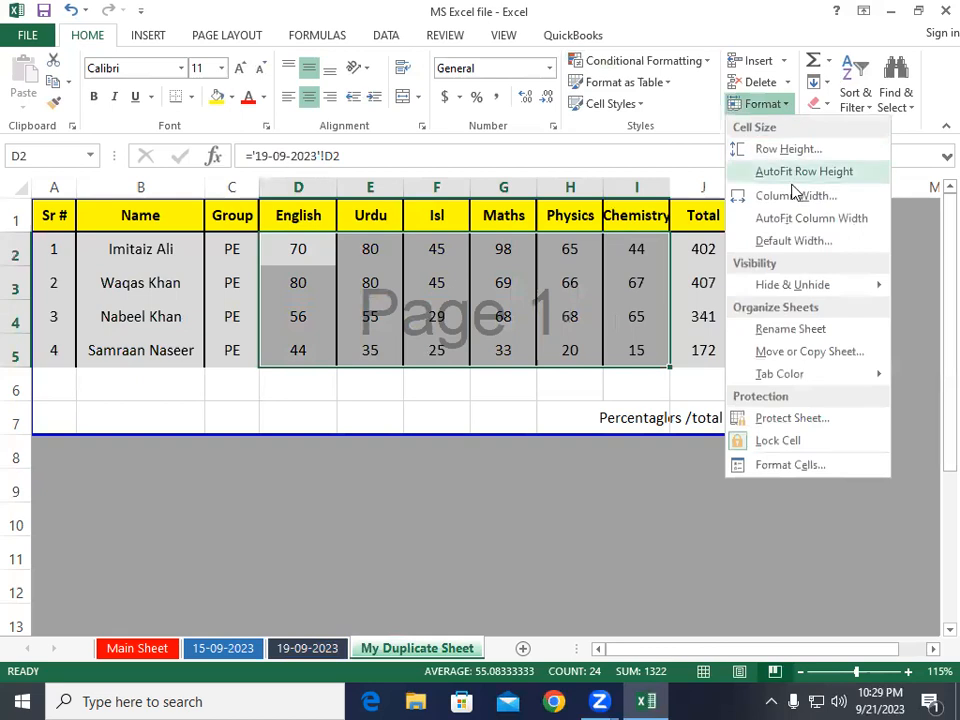
click(370, 282)
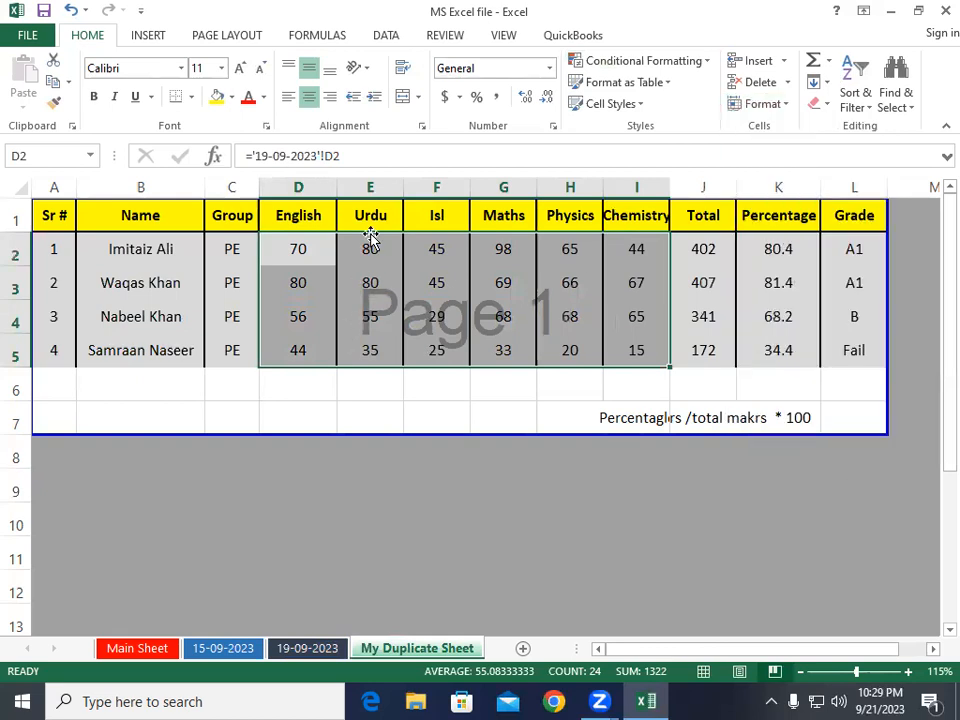
Start a new conditional formatting rule of type Format only cells that contain for the English, Urdu and Maths marks (D2:E5 and G2:G5)
drag(298, 249, 352, 360)
drag(514, 259, 510, 350)
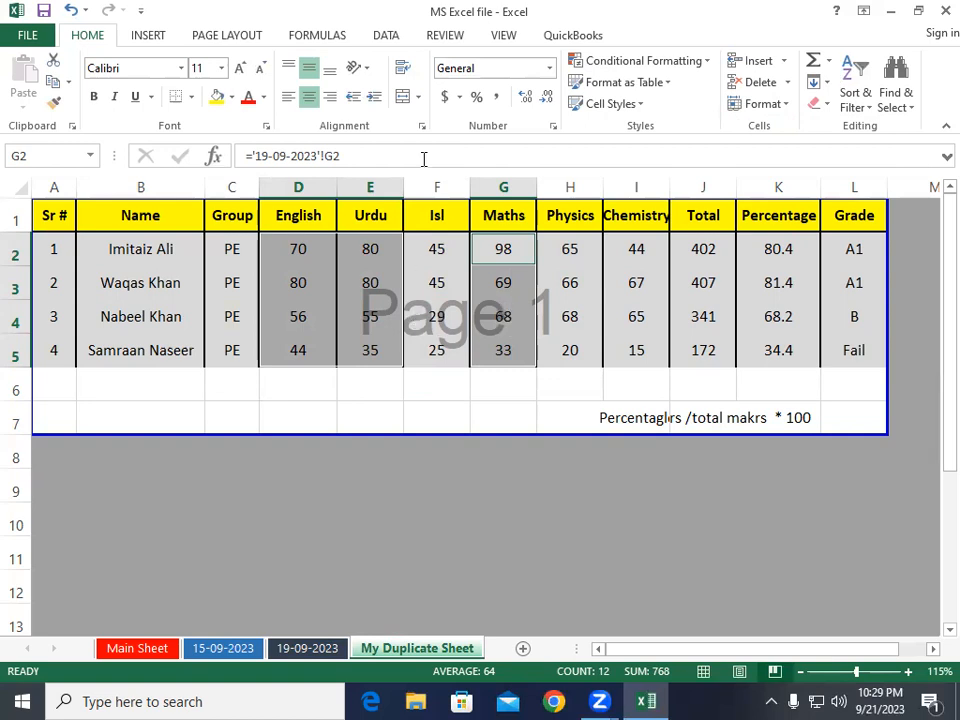
click(664, 60)
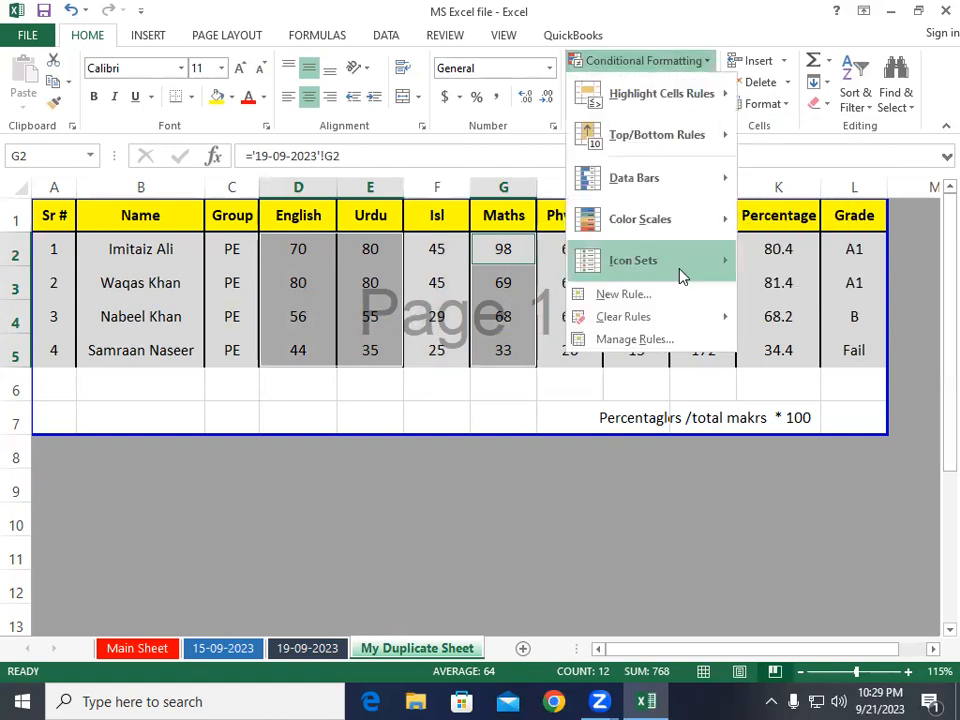
click(628, 296)
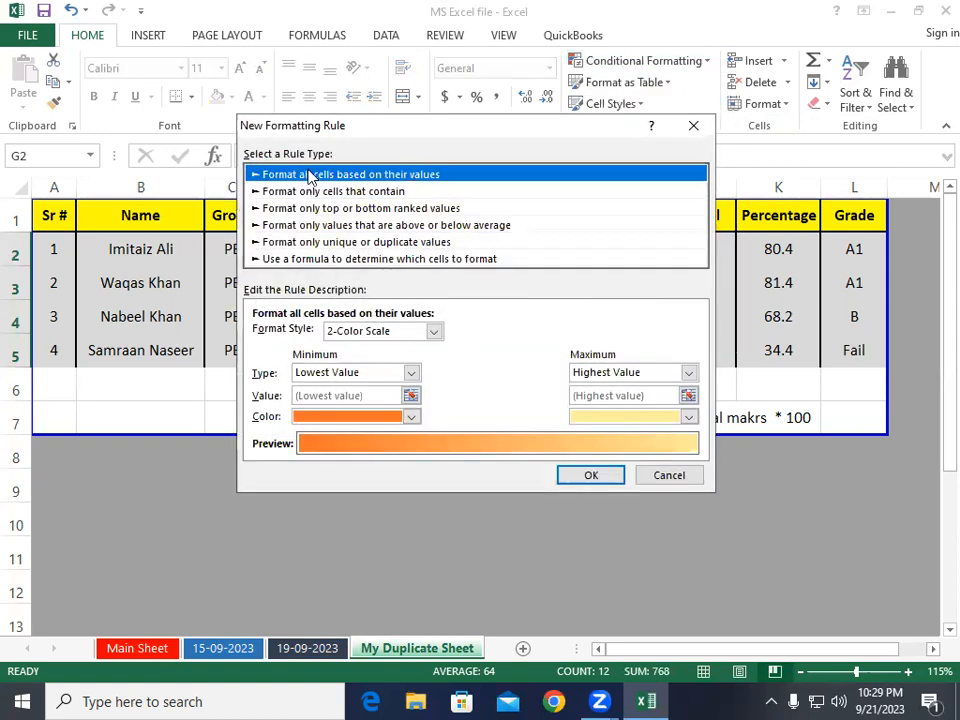
click(432, 331)
click(405, 343)
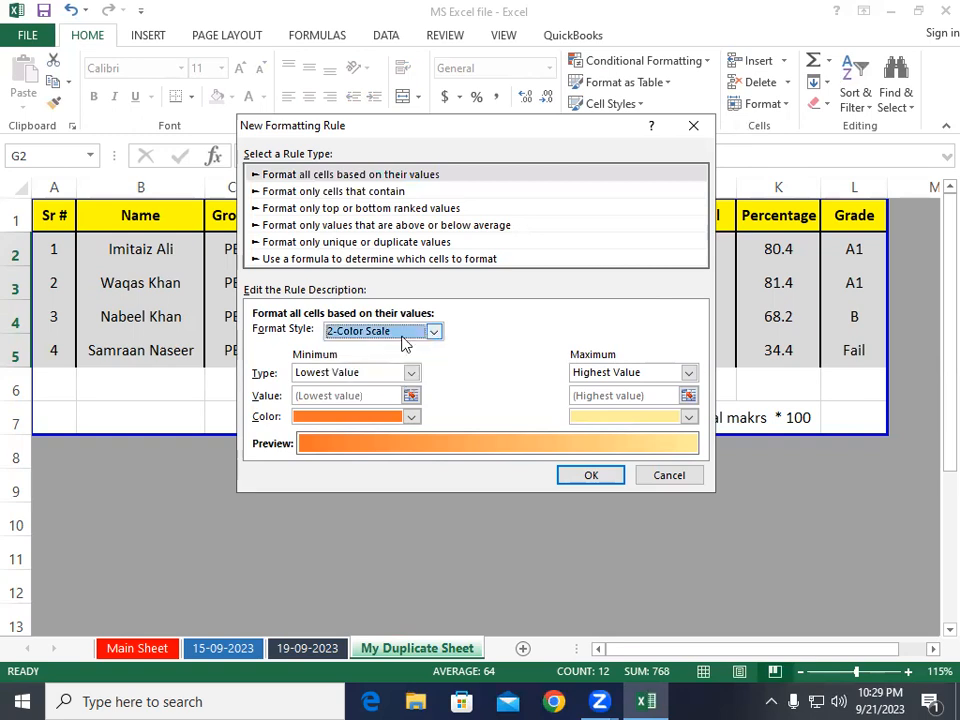
click(380, 374)
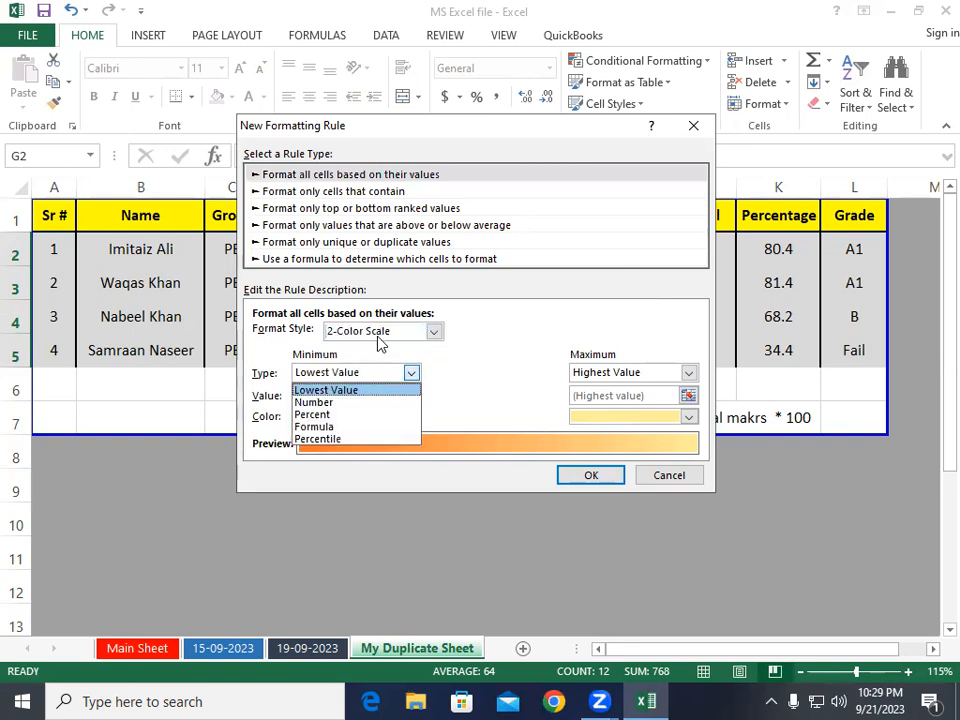
click(388, 192)
click(388, 192)
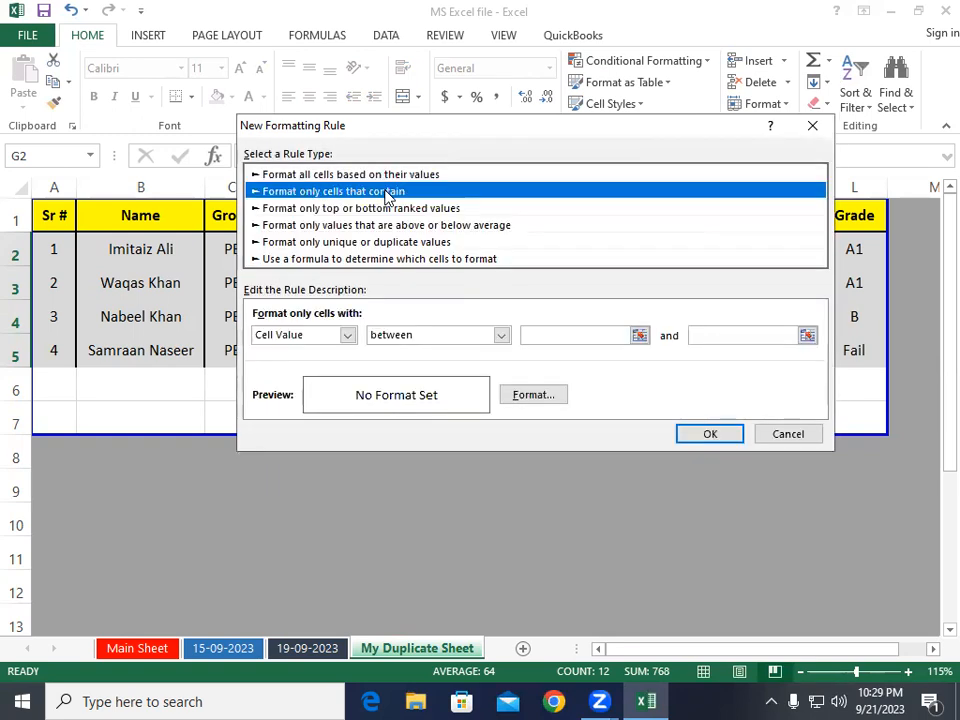
Set the rule's condition to cell value less than or equal to 39
click(347, 336)
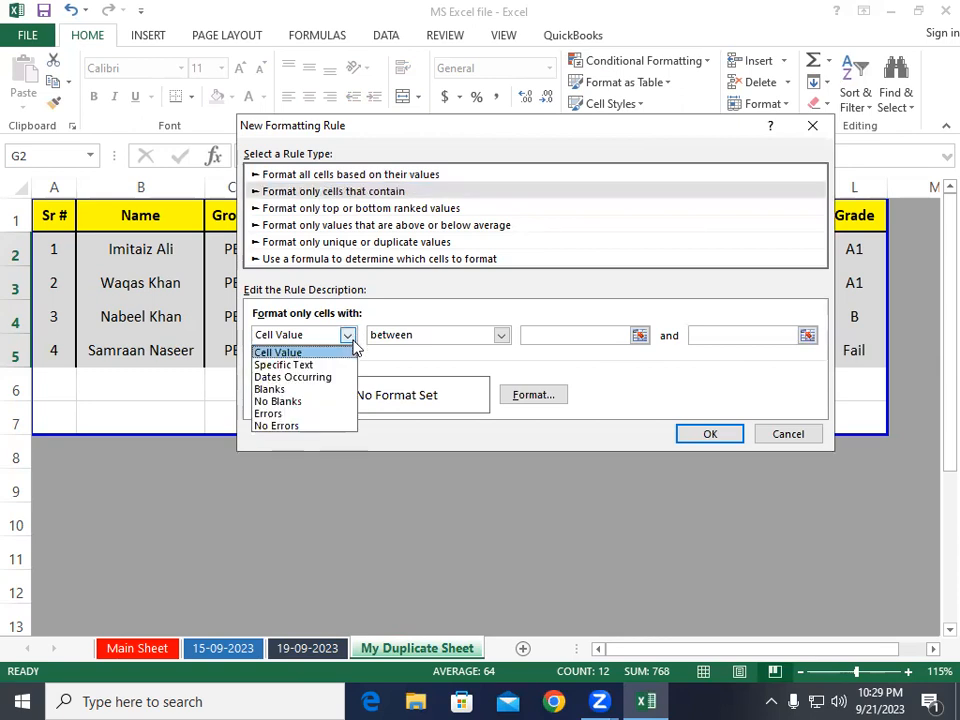
click(441, 340)
click(443, 339)
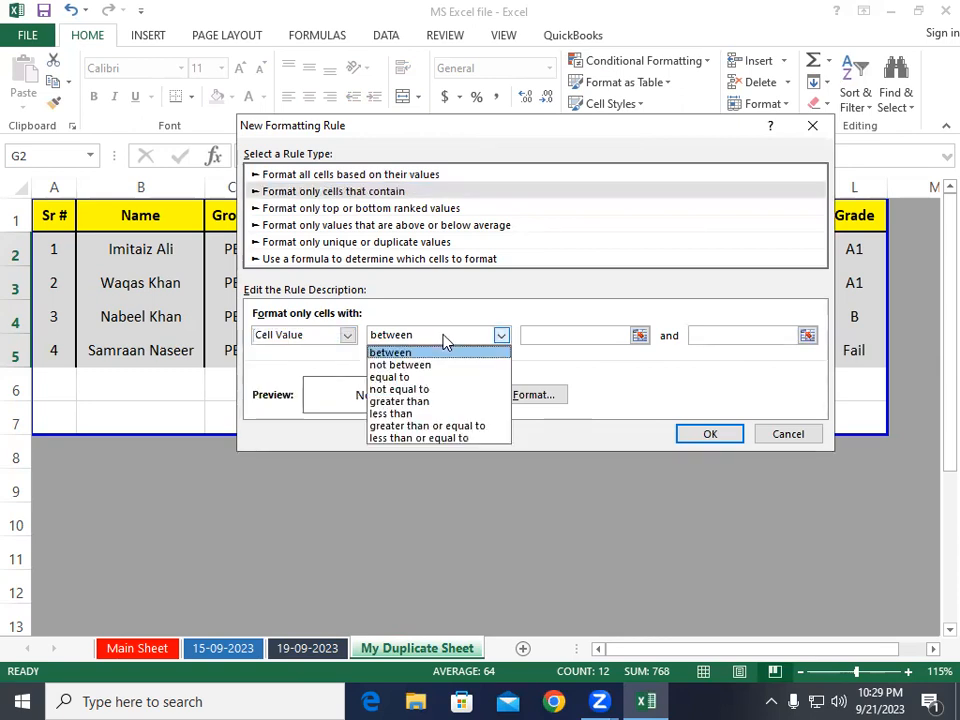
click(420, 444)
click(647, 337)
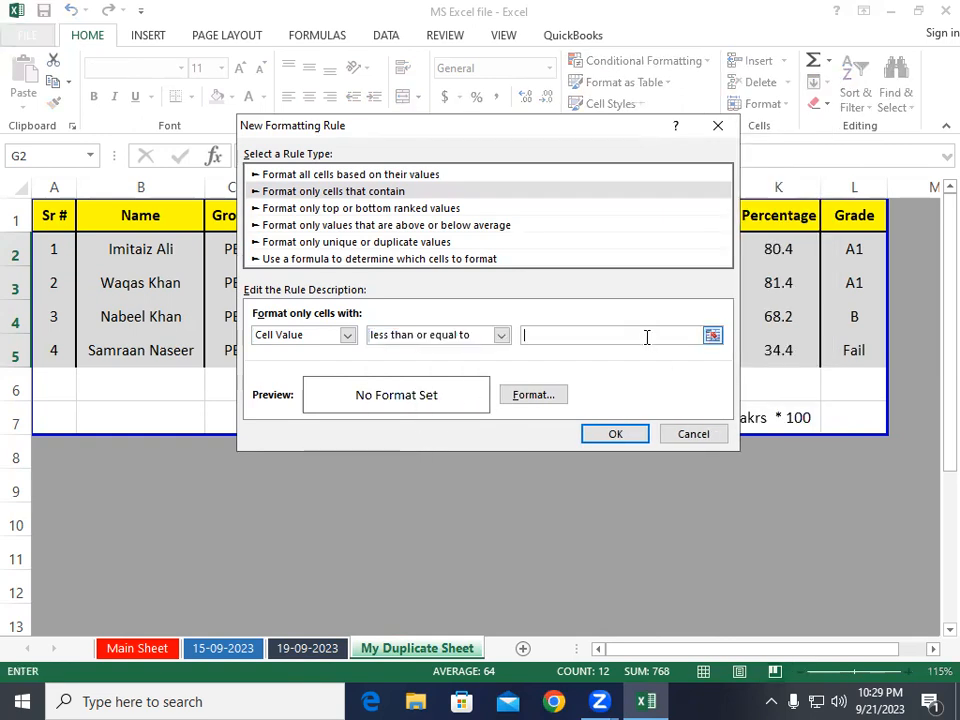
click(712, 337)
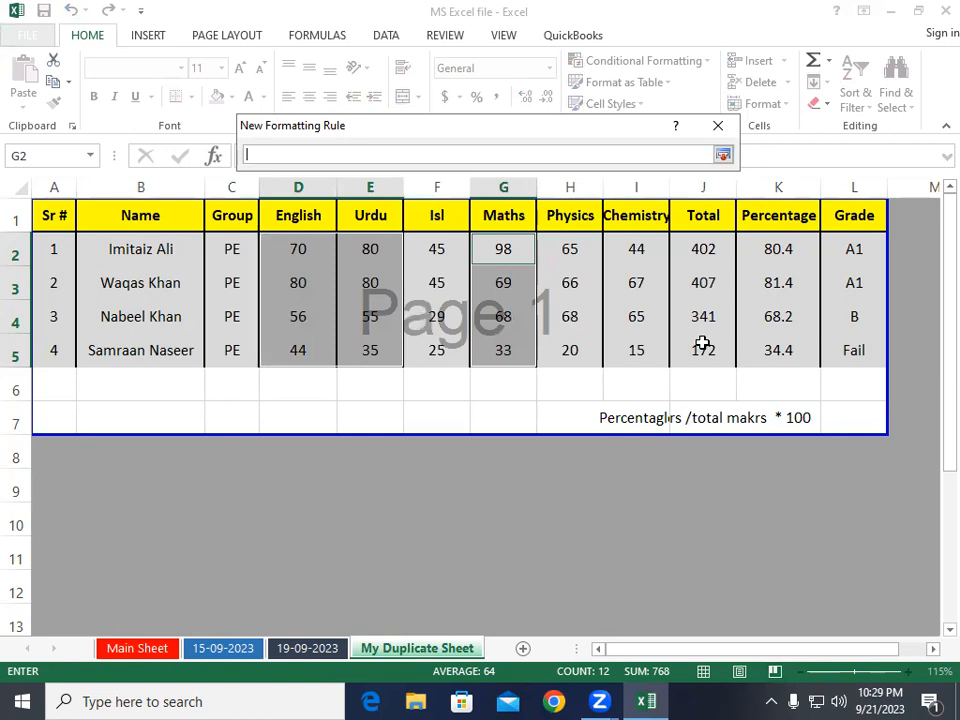
click(713, 125)
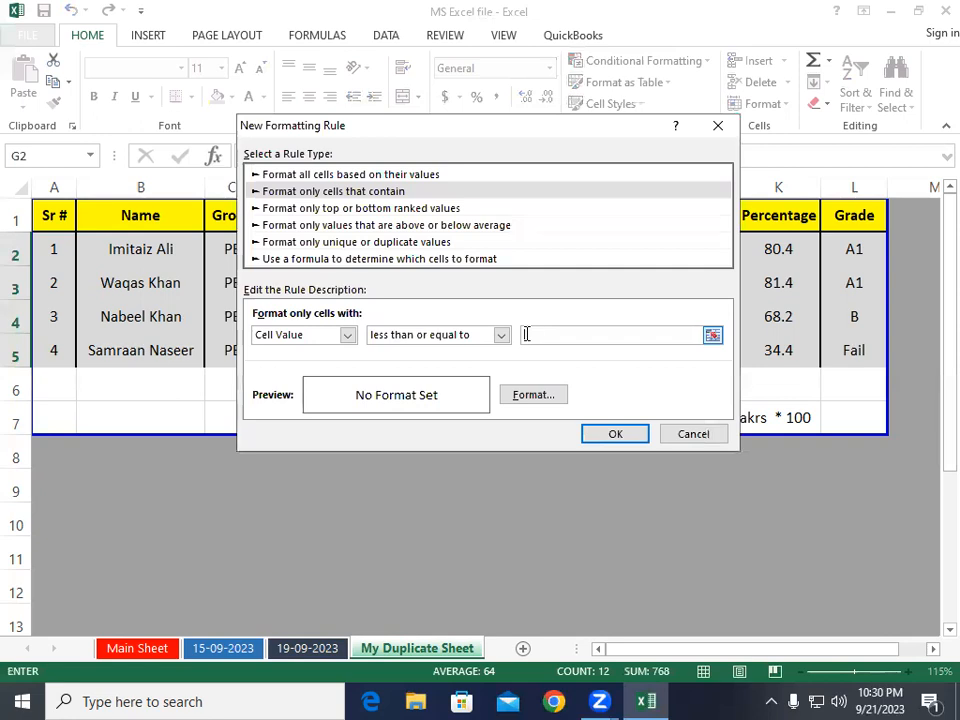
text(40)
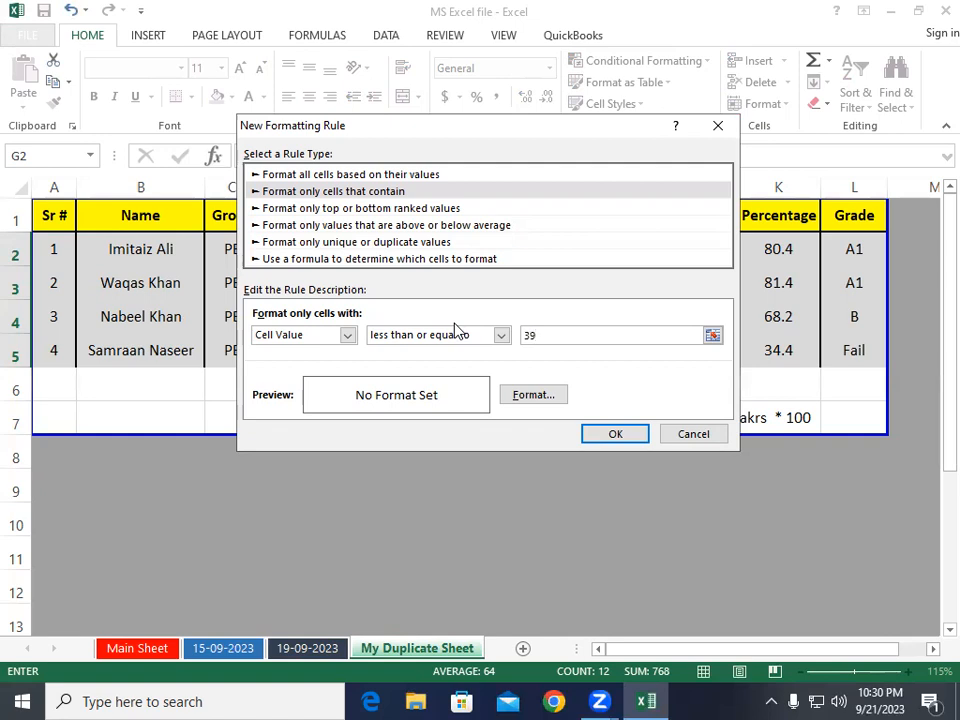
Give the rule a dark red font with double underline and strikethrough, and apply it to the selected marks
click(518, 394)
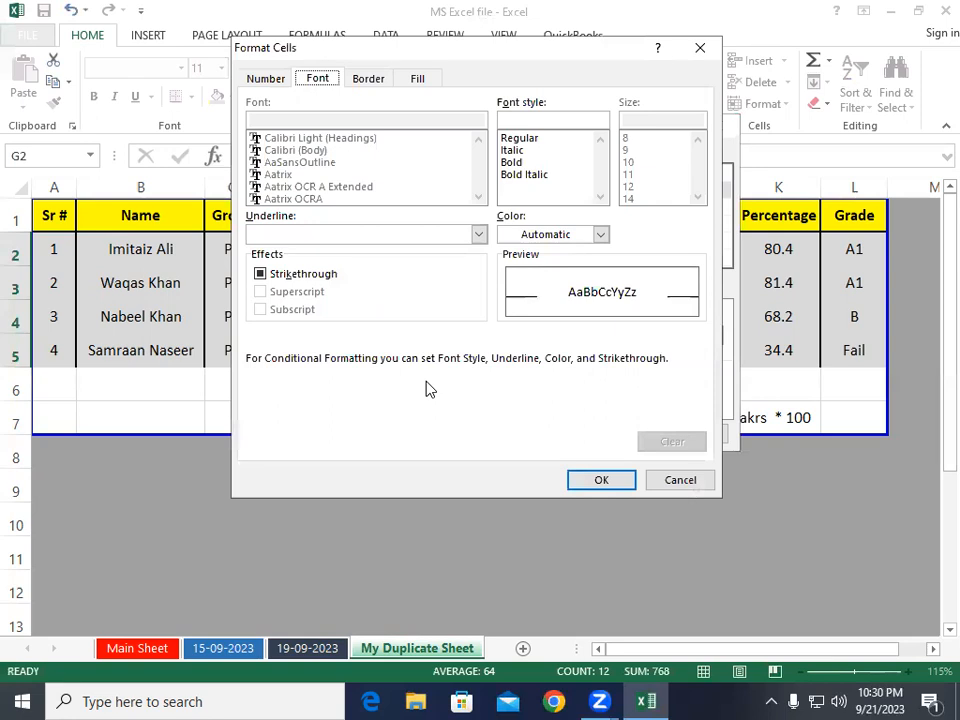
click(565, 238)
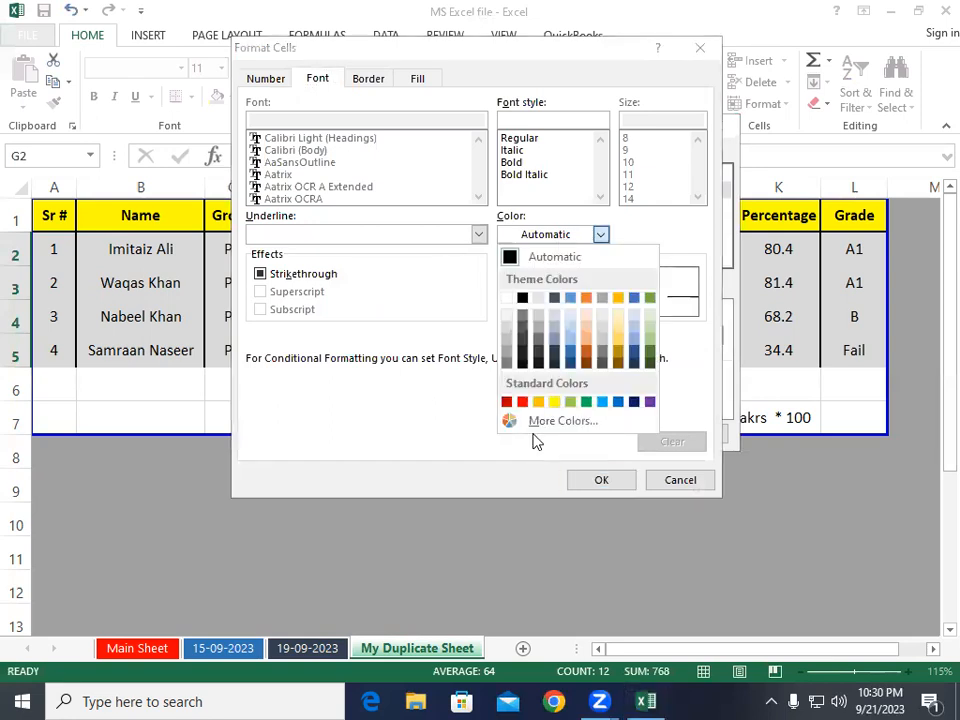
click(522, 401)
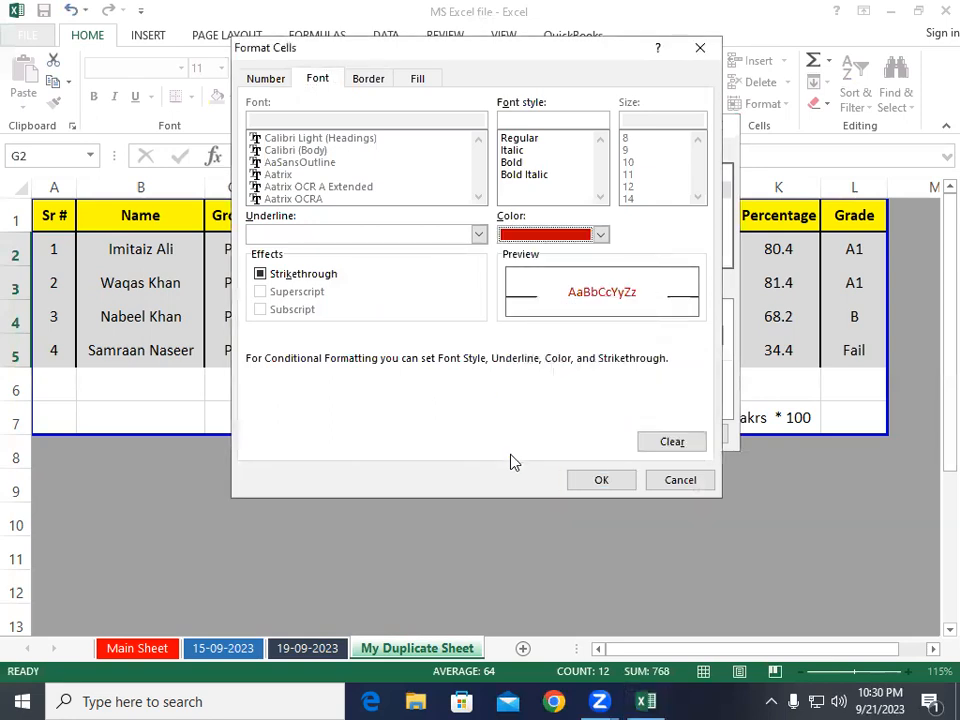
click(479, 234)
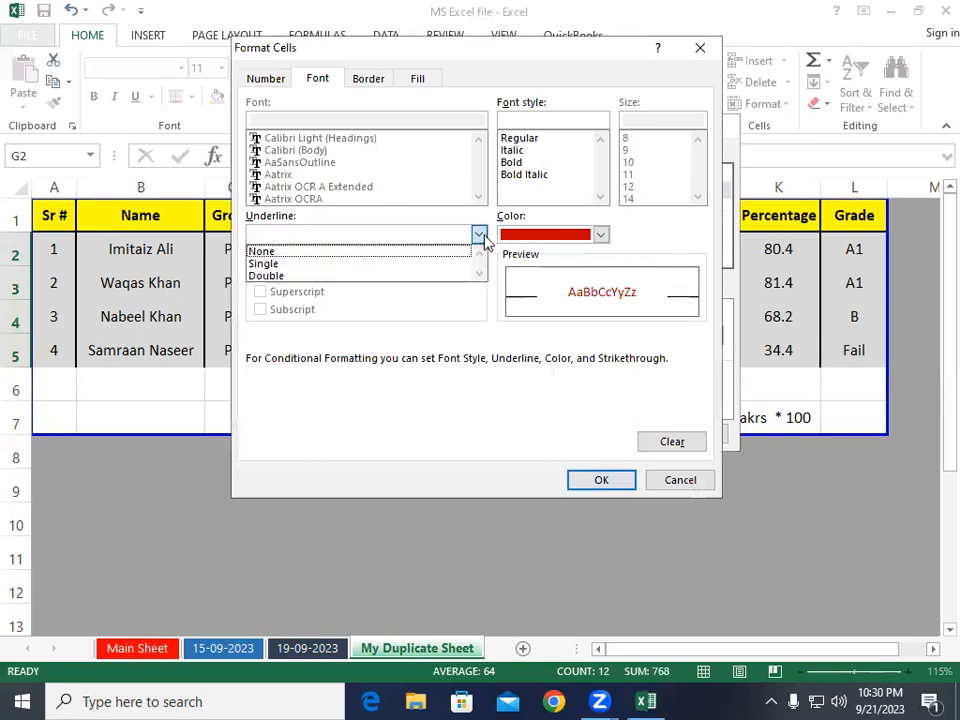
click(294, 275)
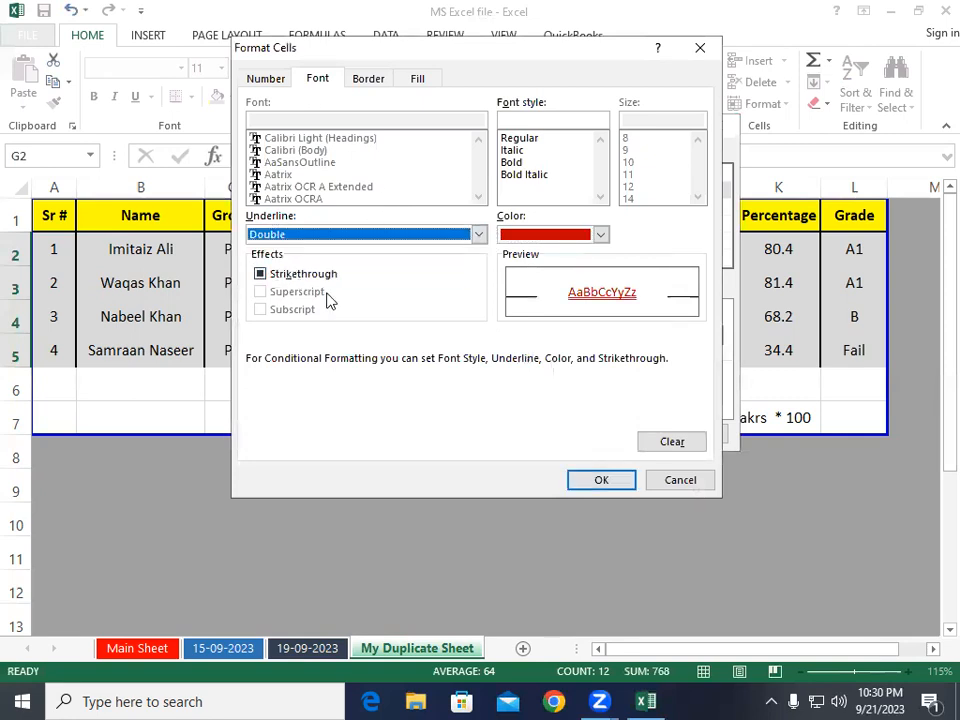
click(262, 276)
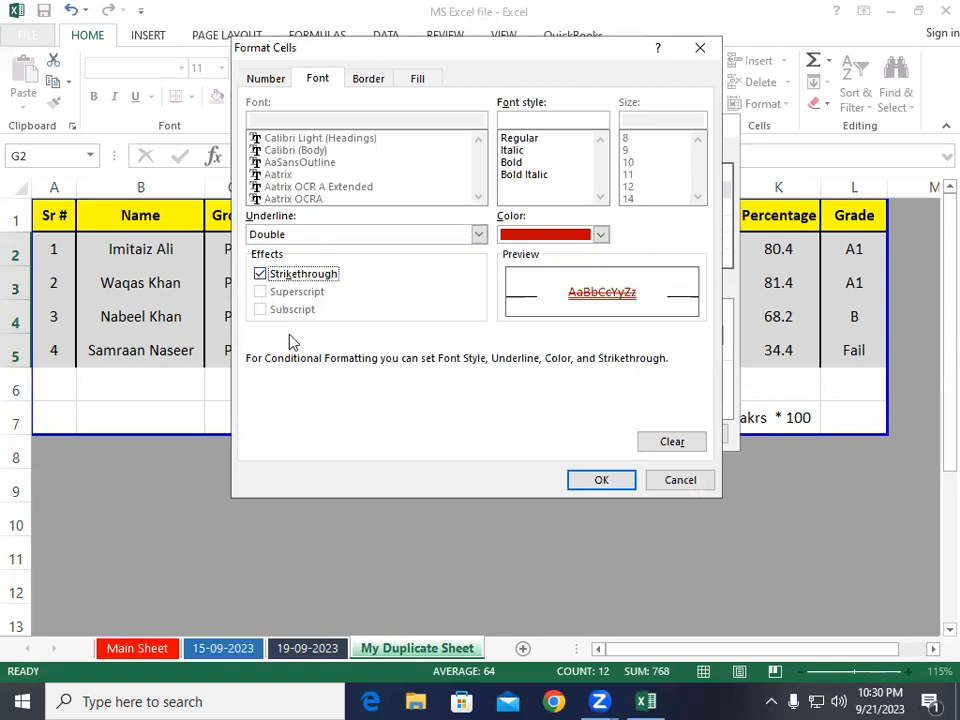
click(601, 480)
click(613, 432)
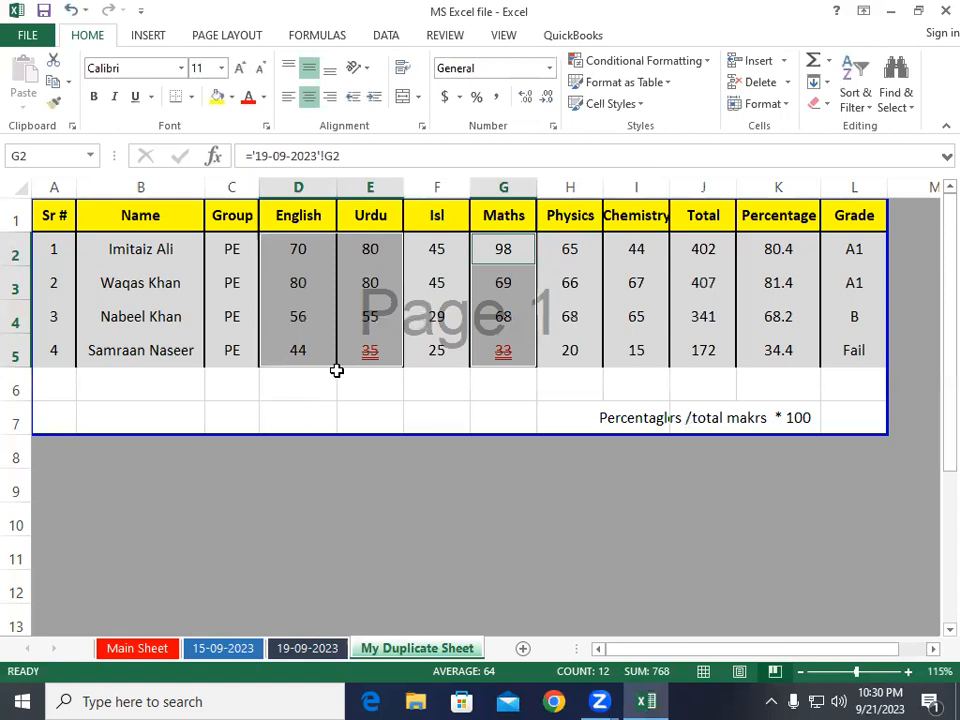
click(285, 347)
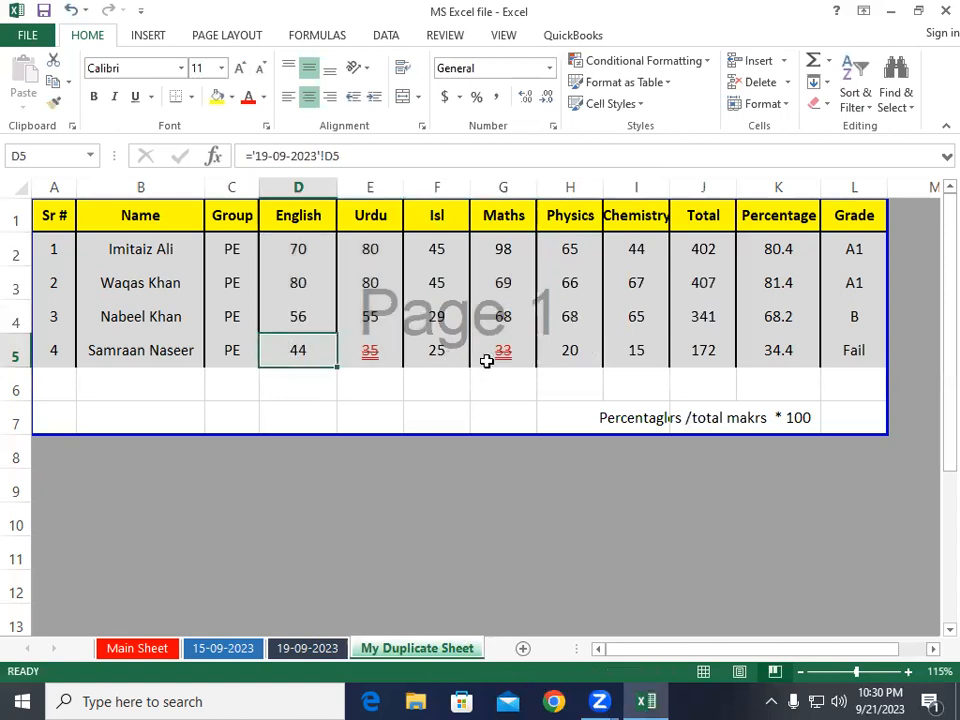
Create a Format only cells that contain rule for the Isl marks in F2:F5 with cell value less than 20
drag(436, 249, 435, 350)
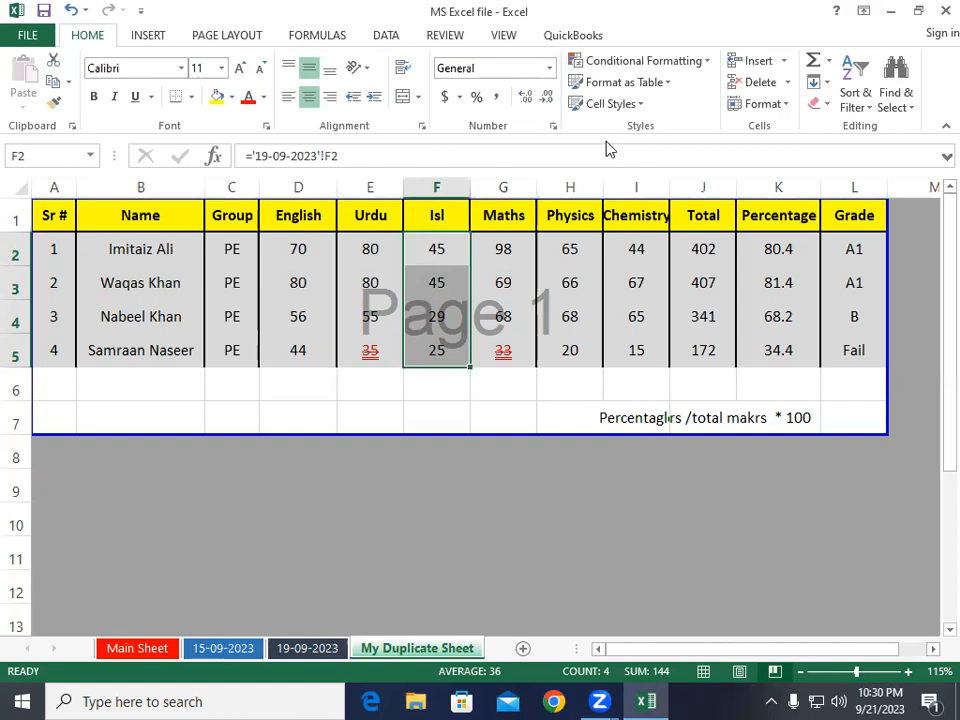
click(634, 62)
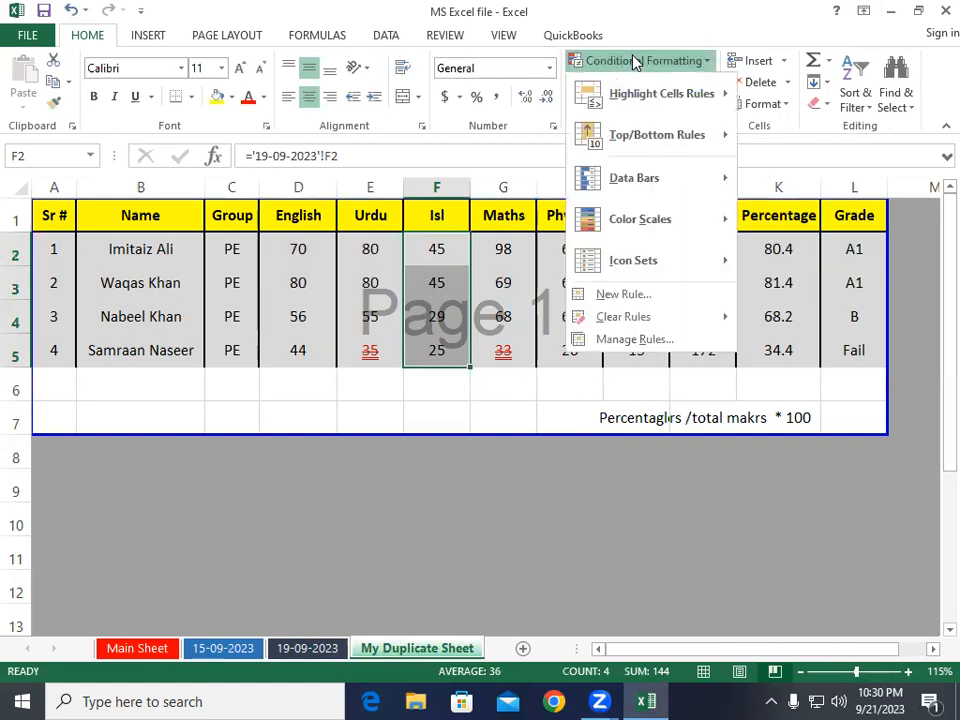
click(630, 296)
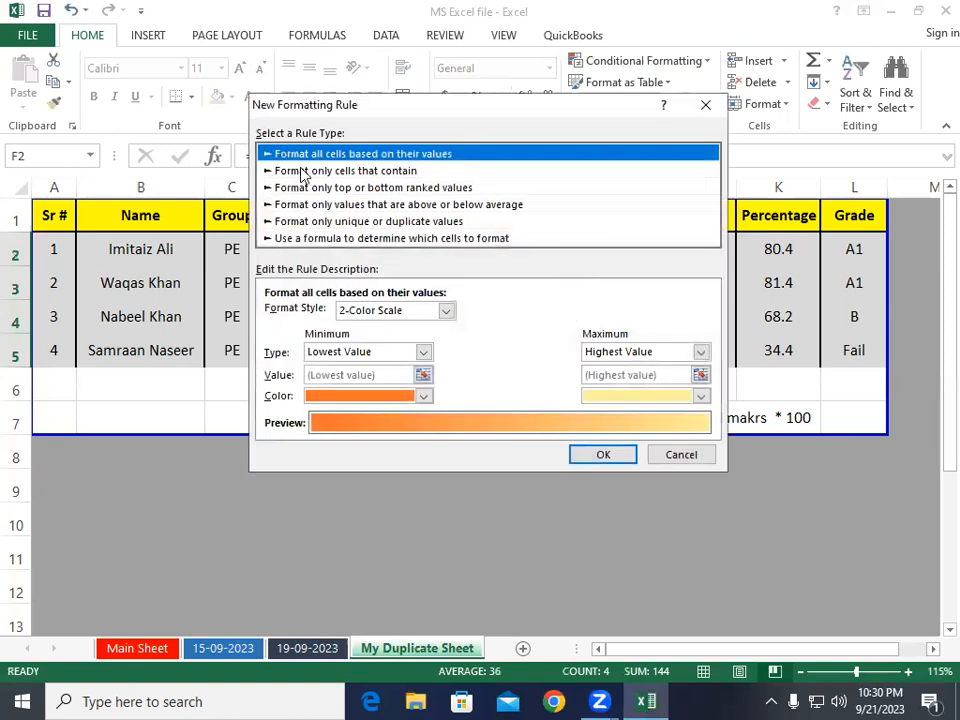
click(301, 172)
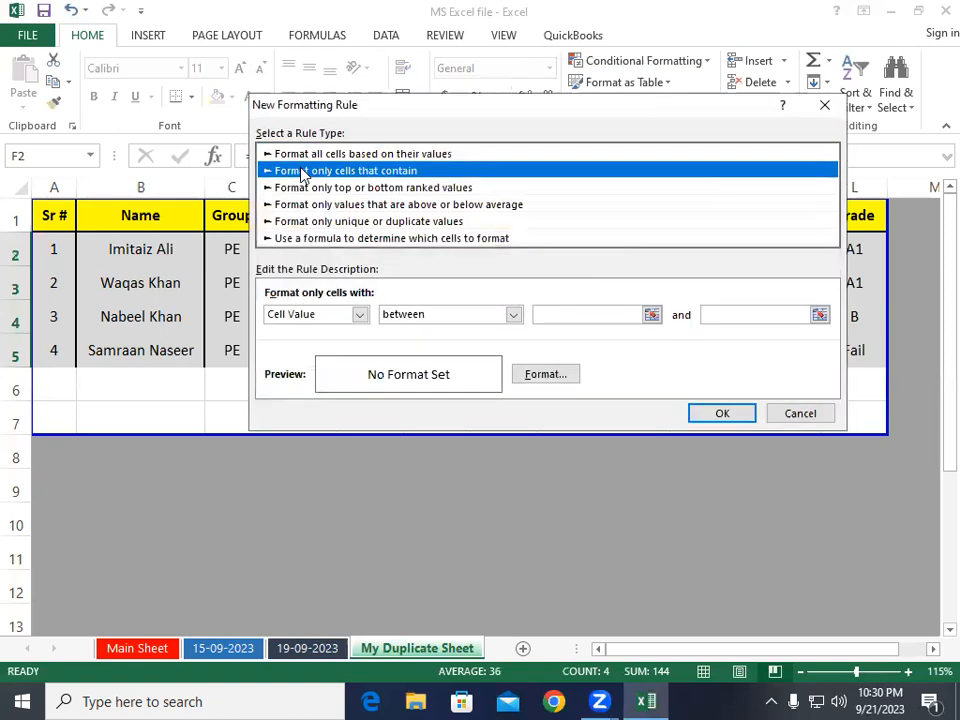
click(513, 315)
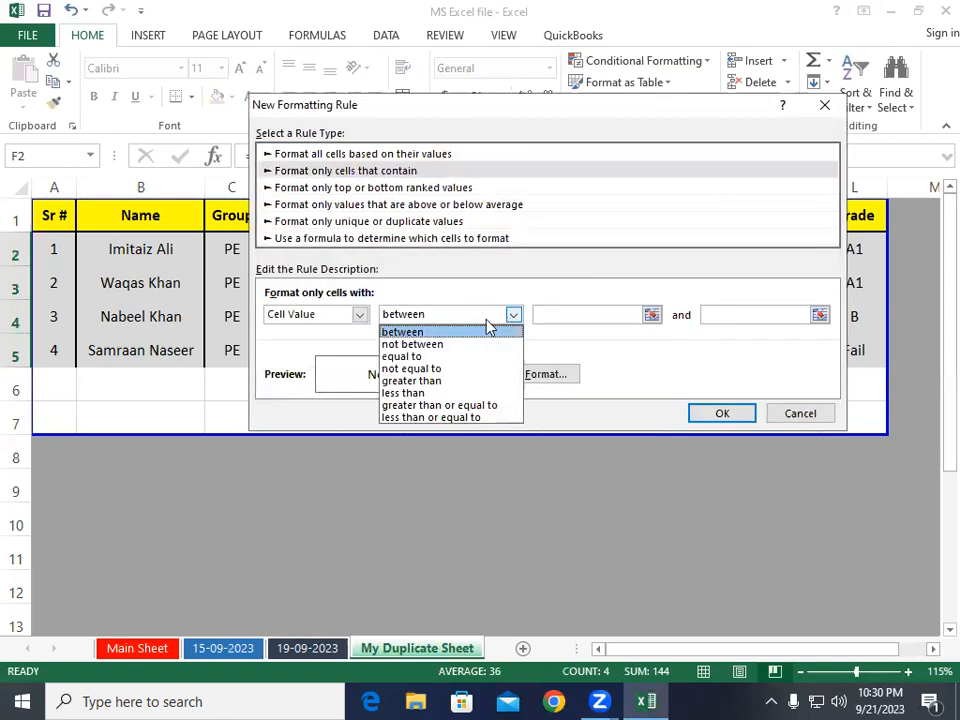
click(437, 392)
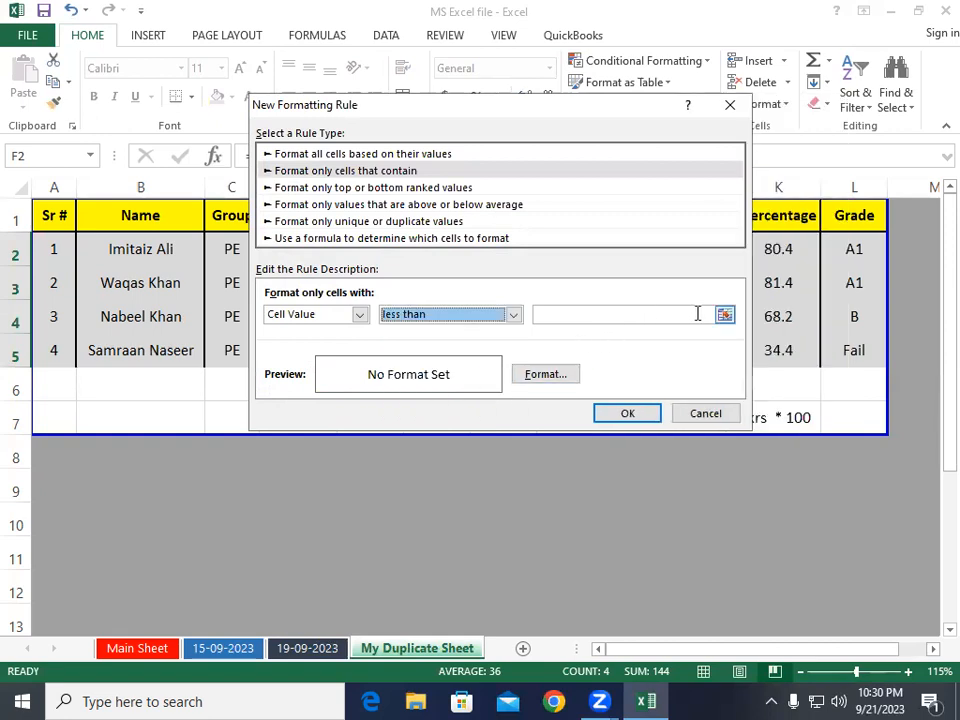
click(633, 315)
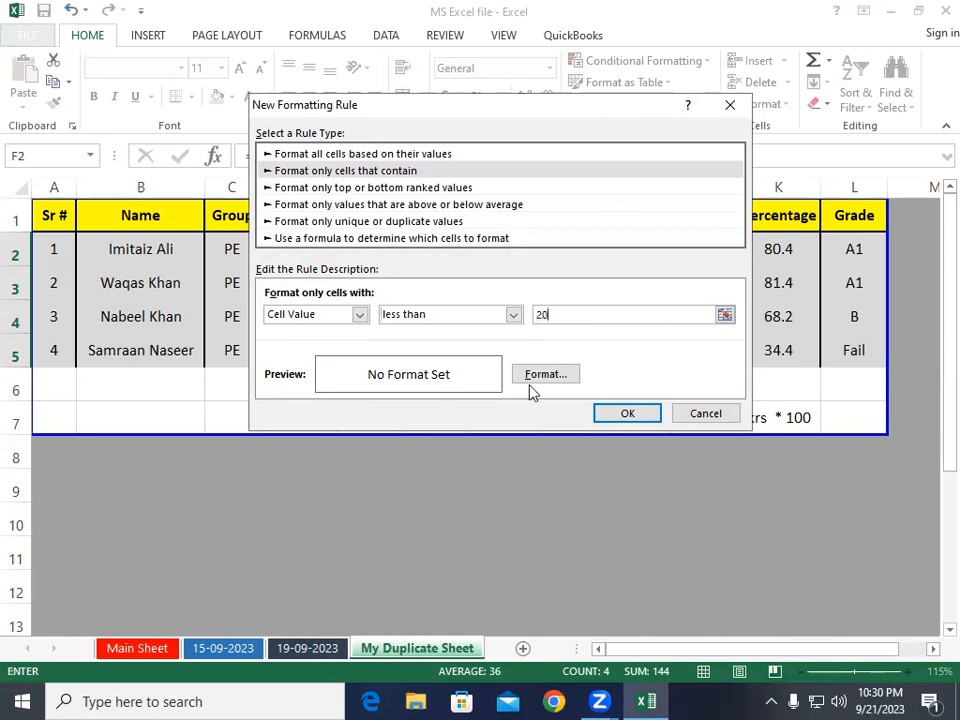
Give the Isl marks rule a red bold italic font with strikethrough and apply it to F2:F5
click(560, 374)
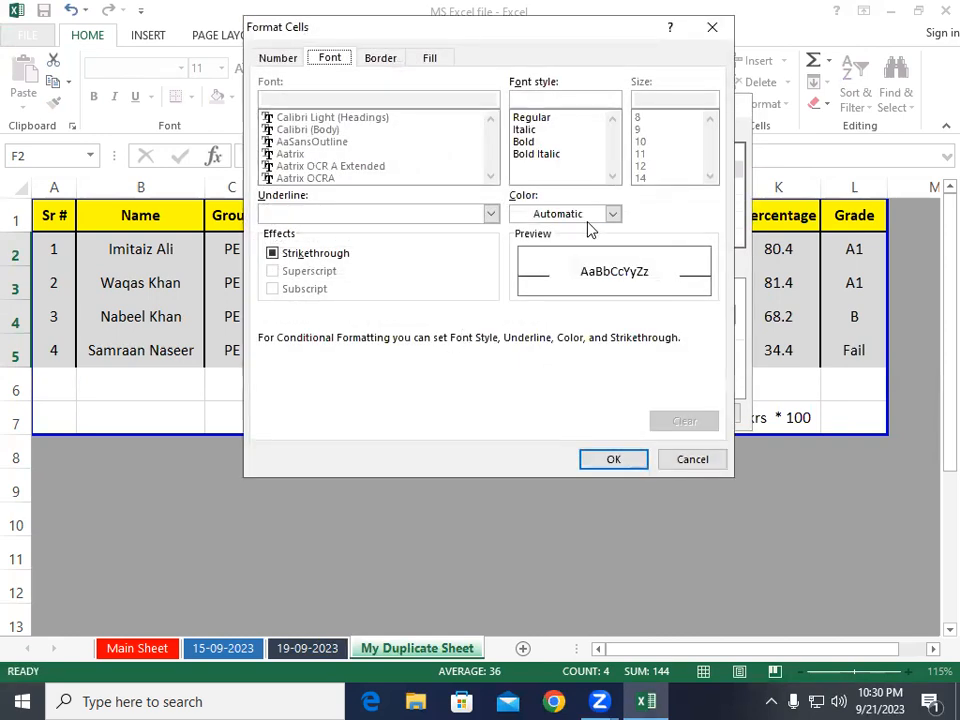
click(613, 216)
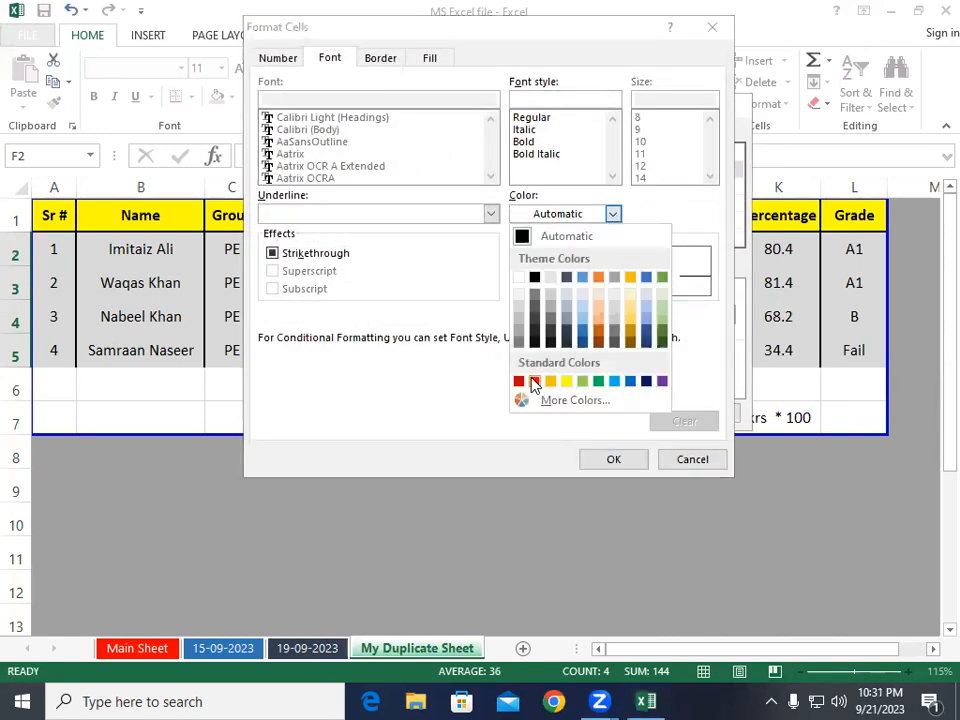
click(535, 381)
click(273, 254)
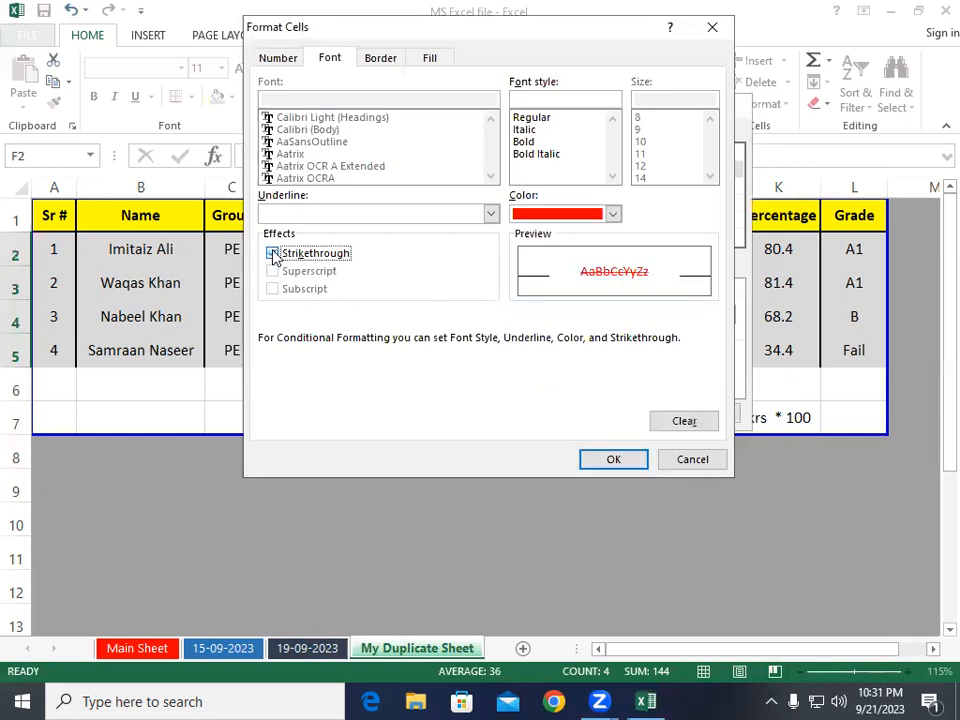
click(525, 141)
click(536, 154)
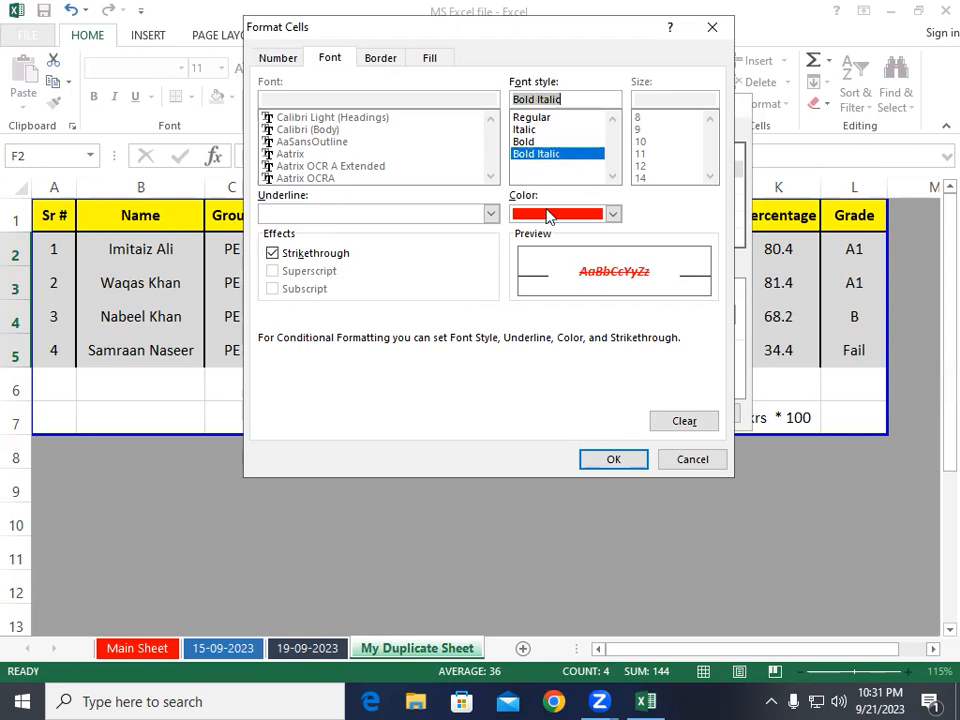
click(613, 459)
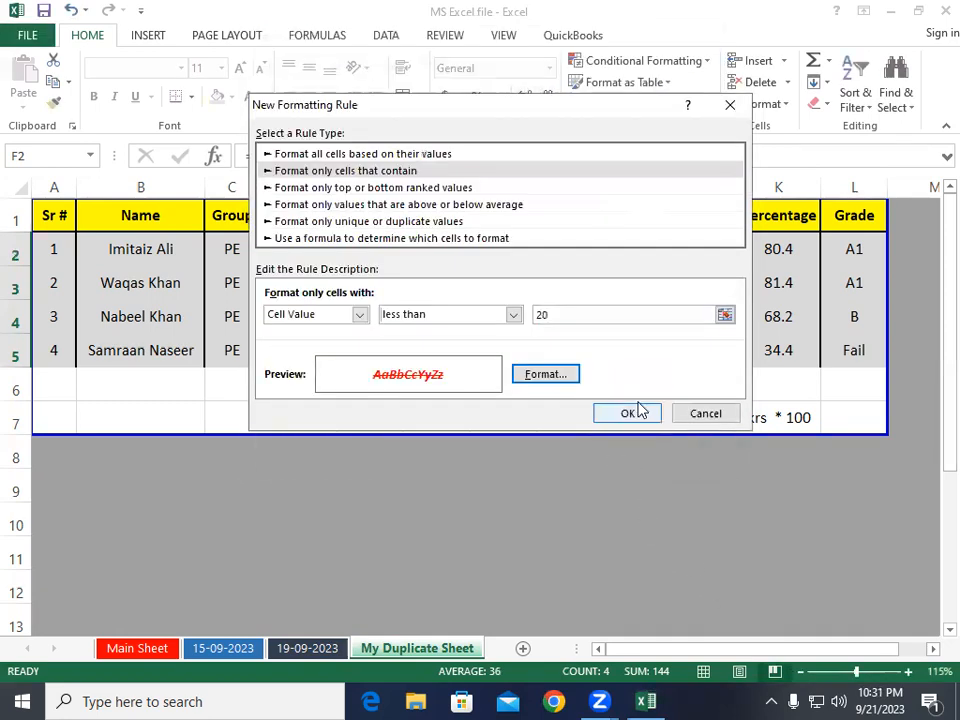
click(625, 415)
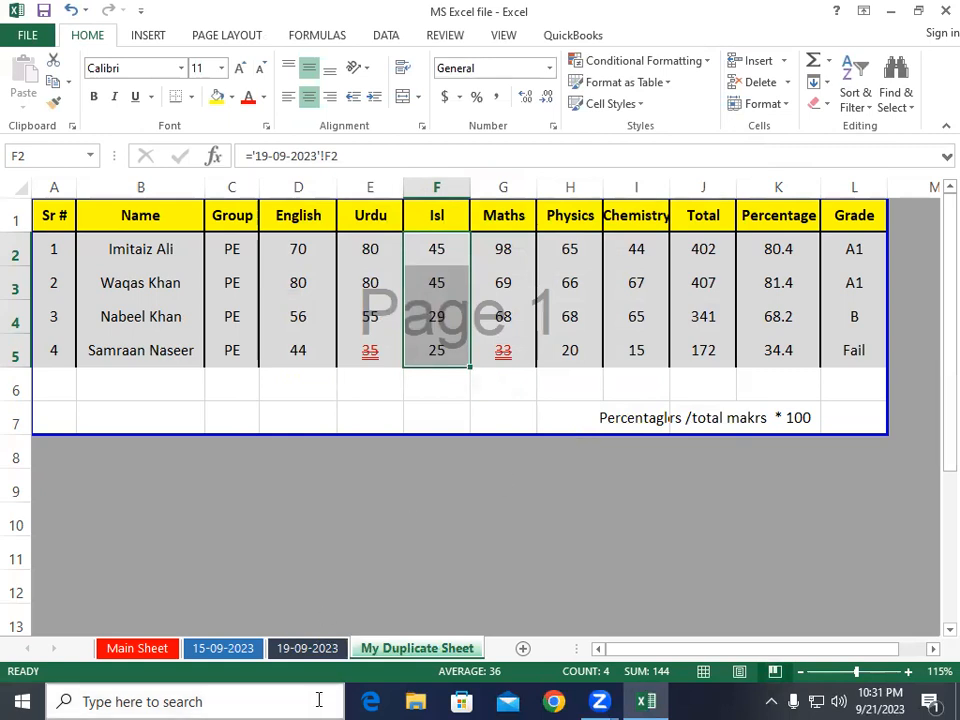
Change the Isl mark in F5 of the 19-09-2023 sheet to 15 and check My Duplicate Sheet
click(308, 649)
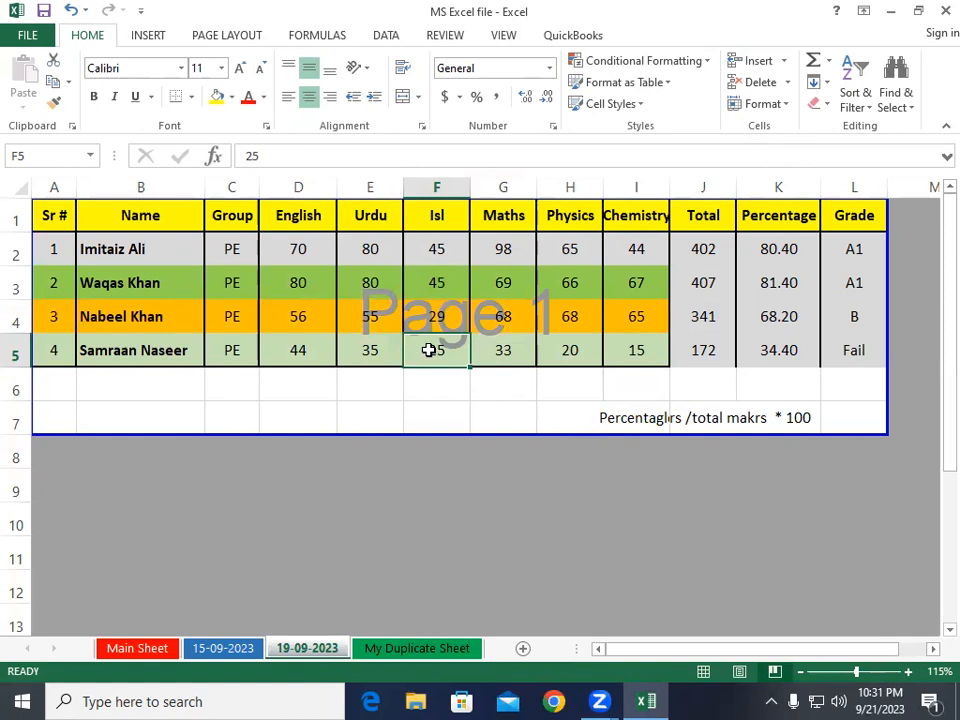
text(15)
key(Return)
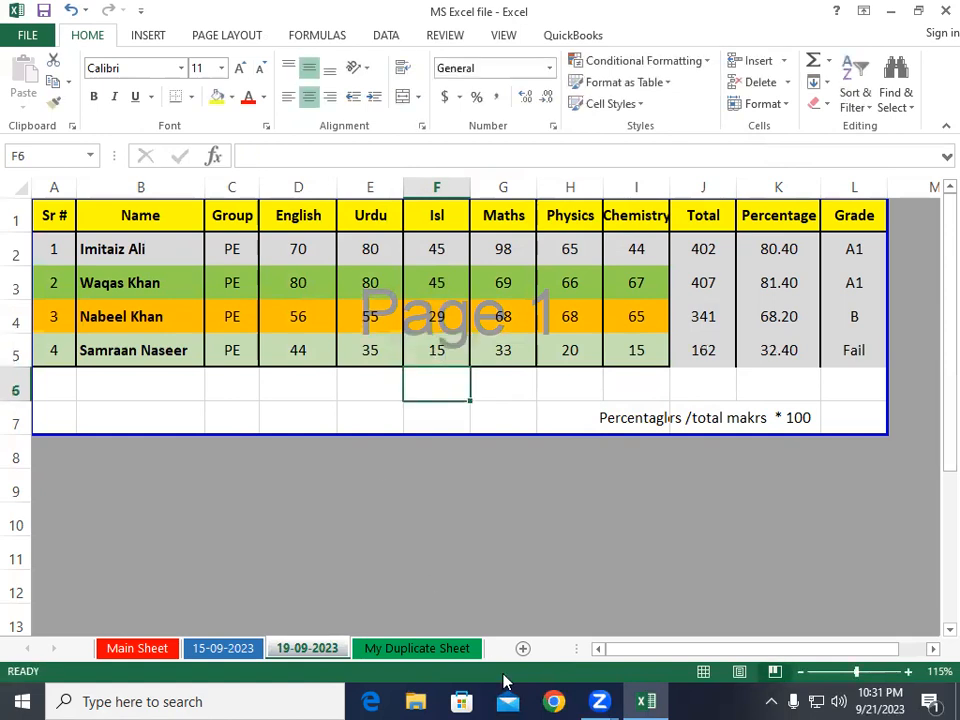
click(463, 647)
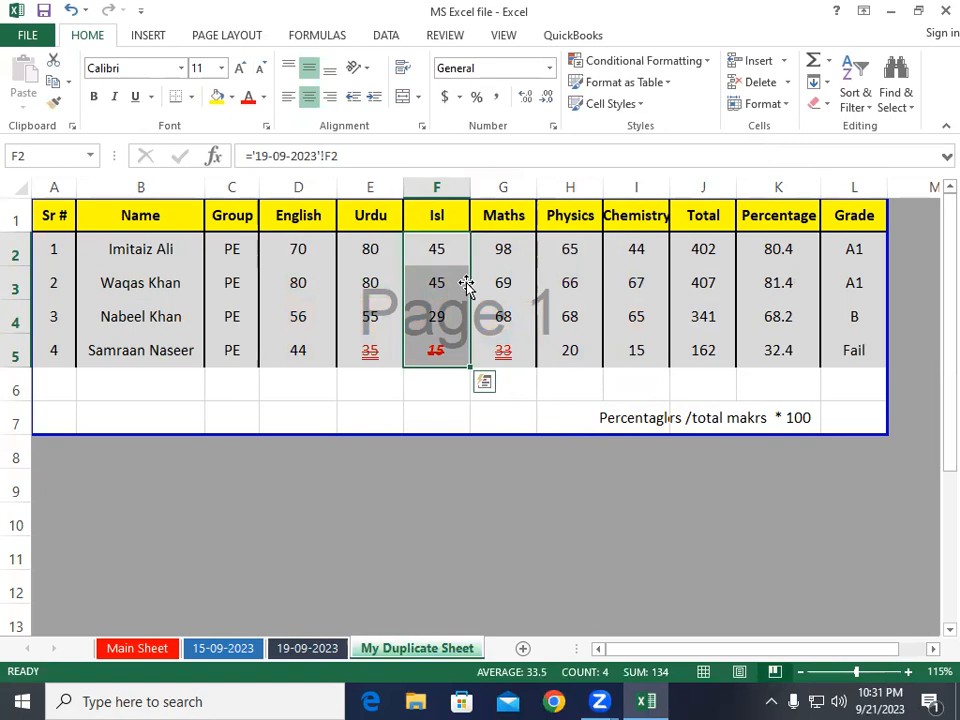
Create a Format only cells that contain rule for the Physics and Chemistry marks in H2:I5 with cell value less than 30
click(576, 253)
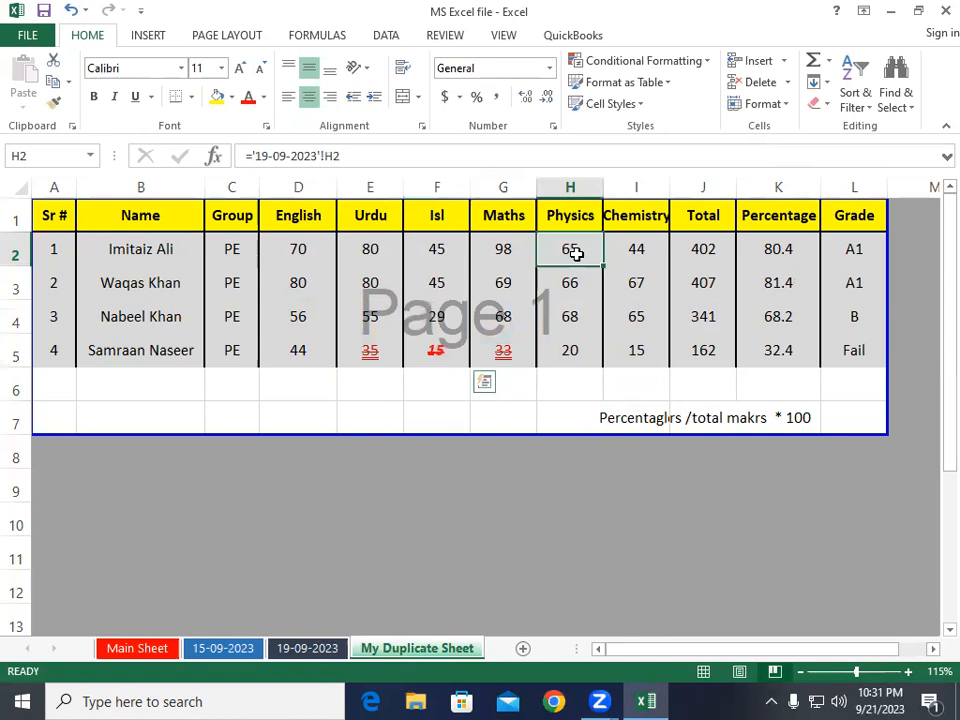
drag(576, 253, 634, 350)
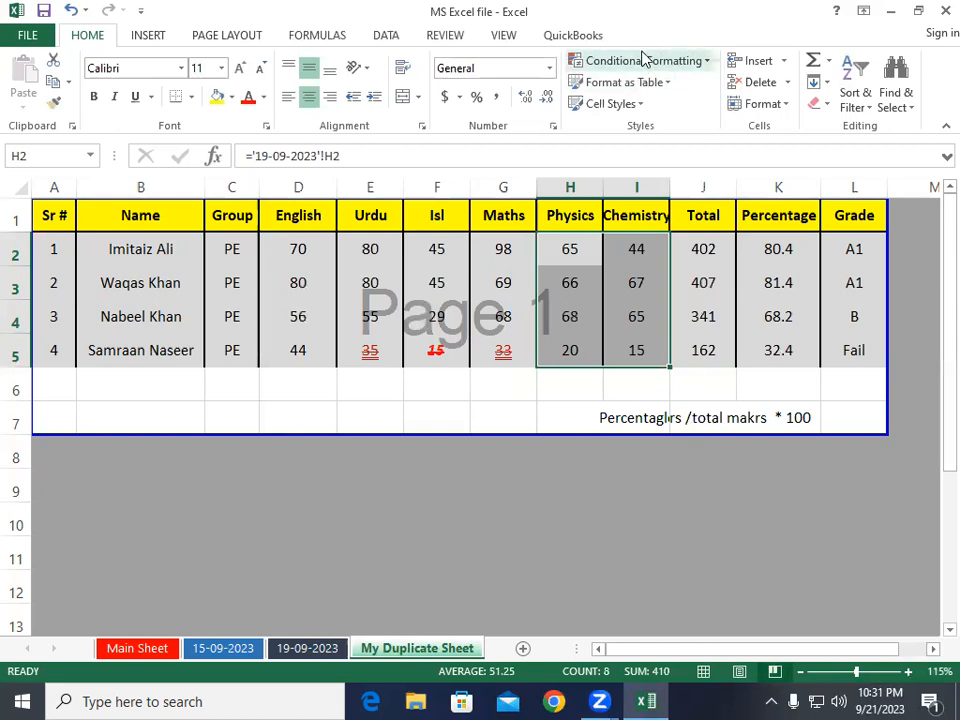
click(644, 64)
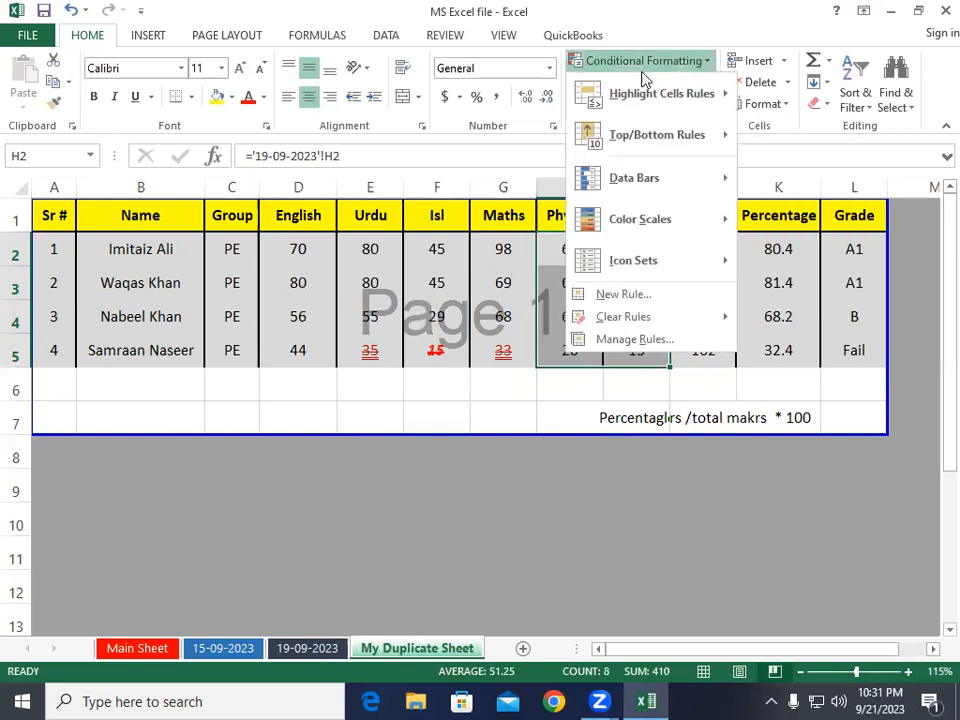
click(662, 296)
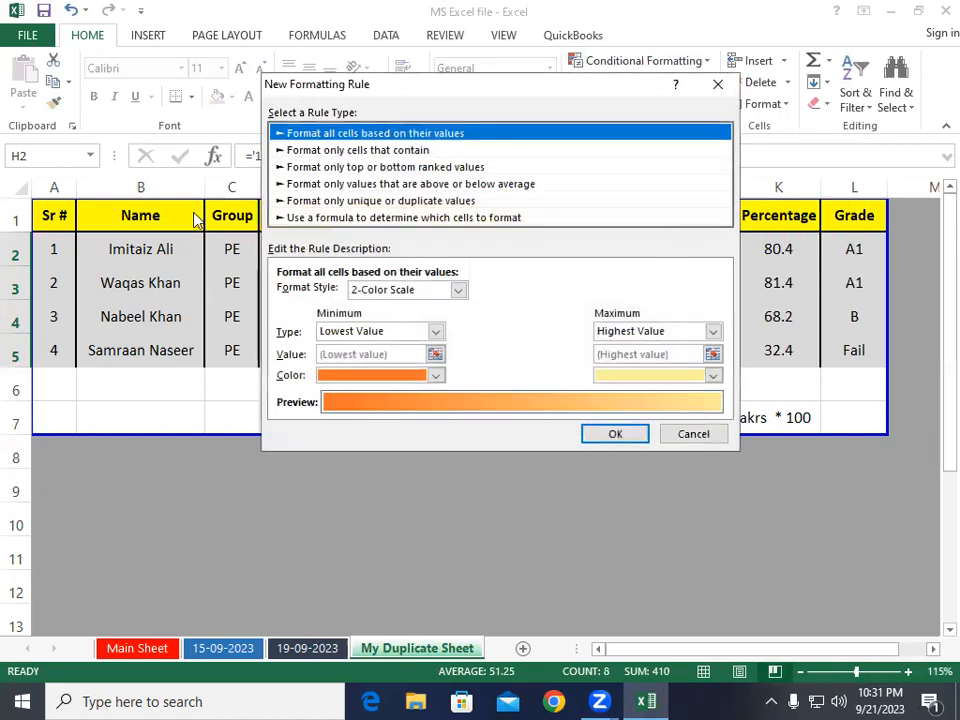
click(312, 150)
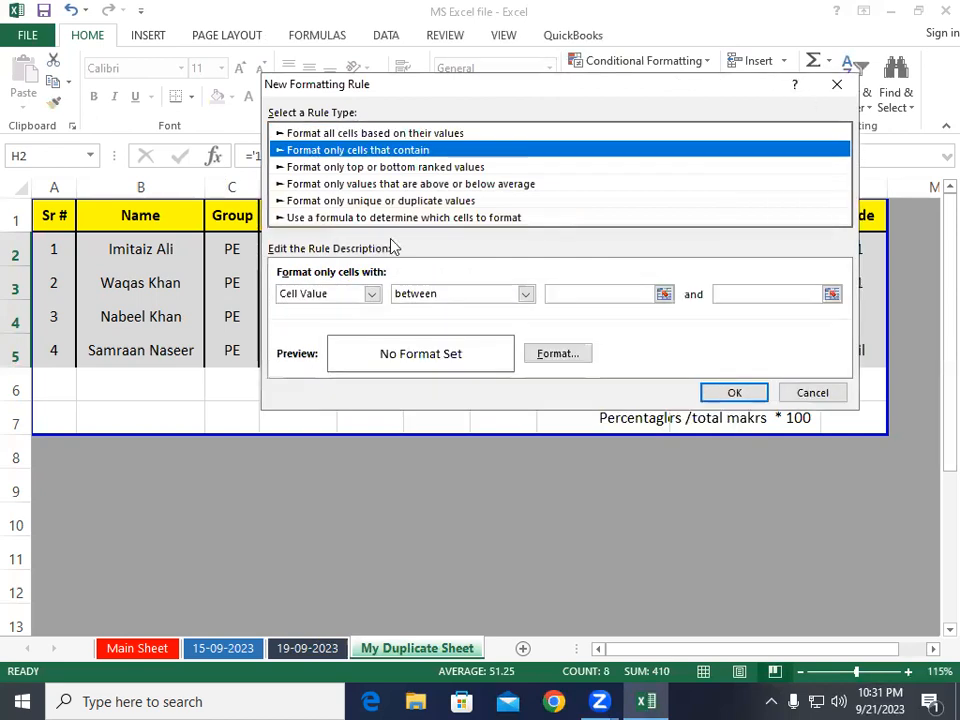
click(526, 295)
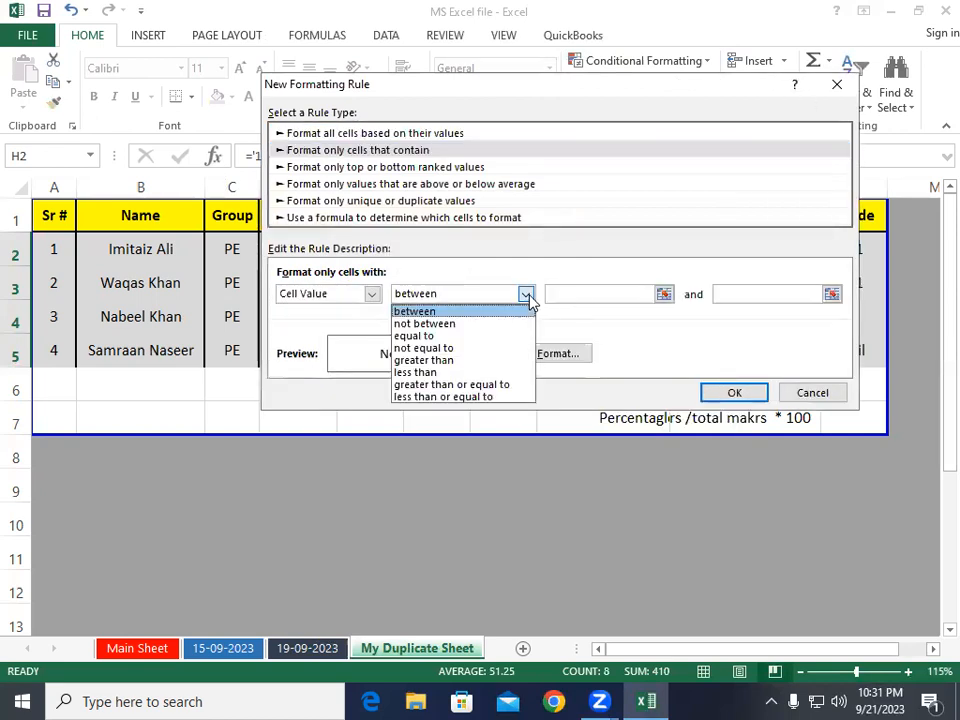
click(455, 371)
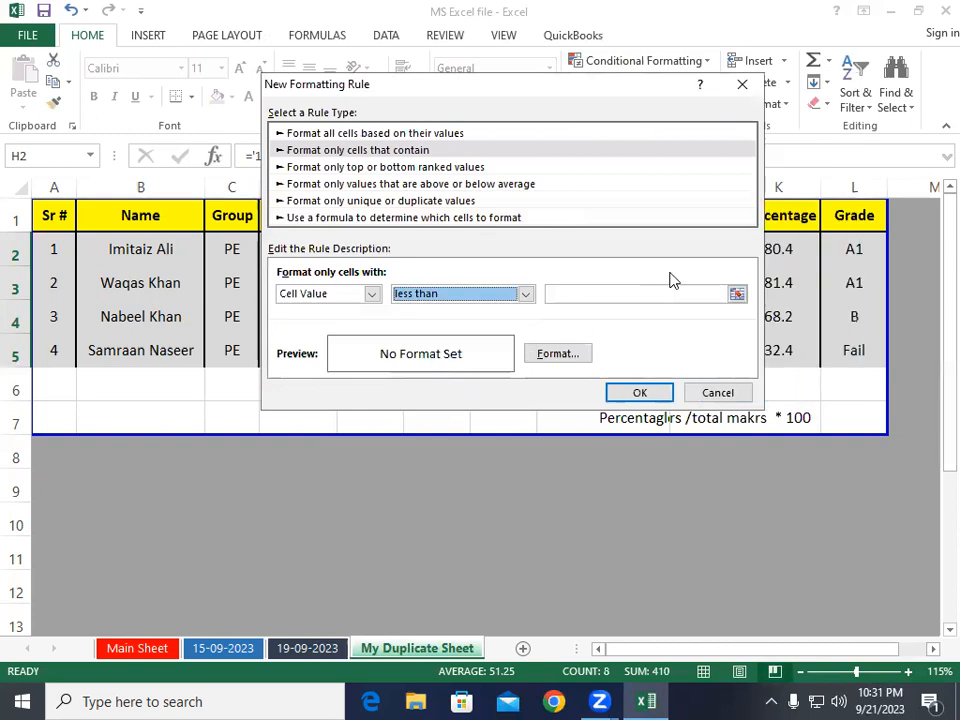
click(688, 288)
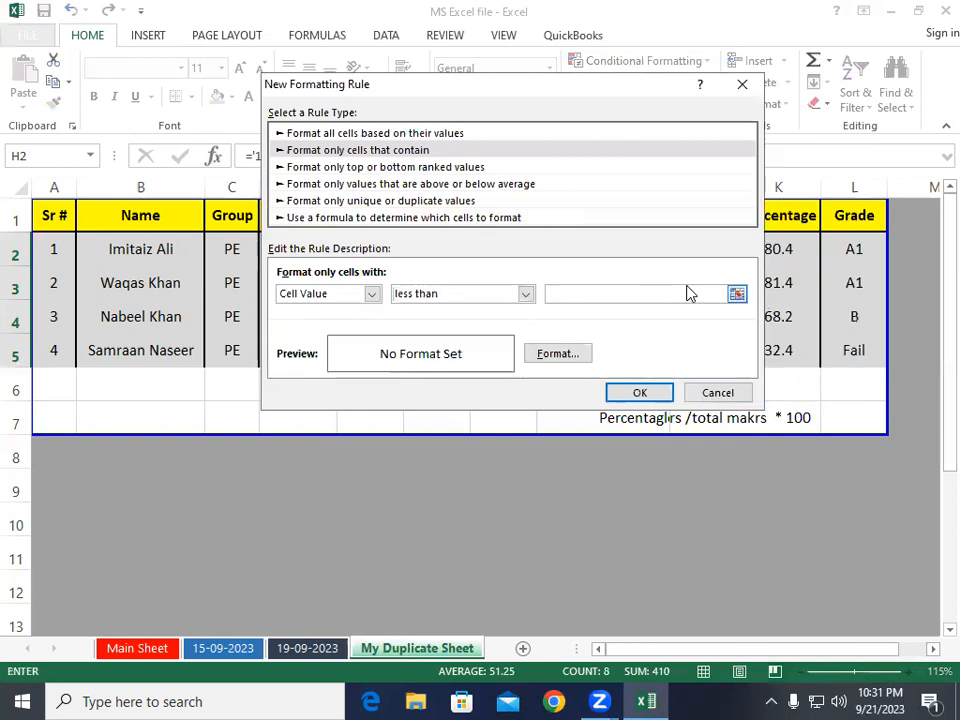
Give the Physics and Chemistry rule a red bold italic font with strikethrough and apply it
click(555, 356)
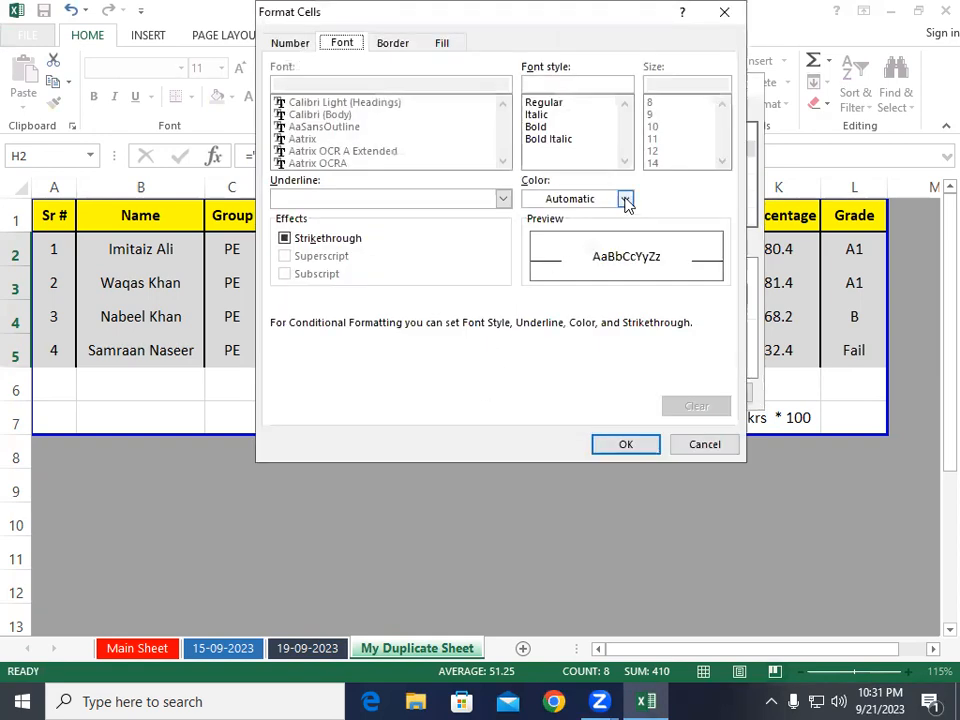
click(624, 198)
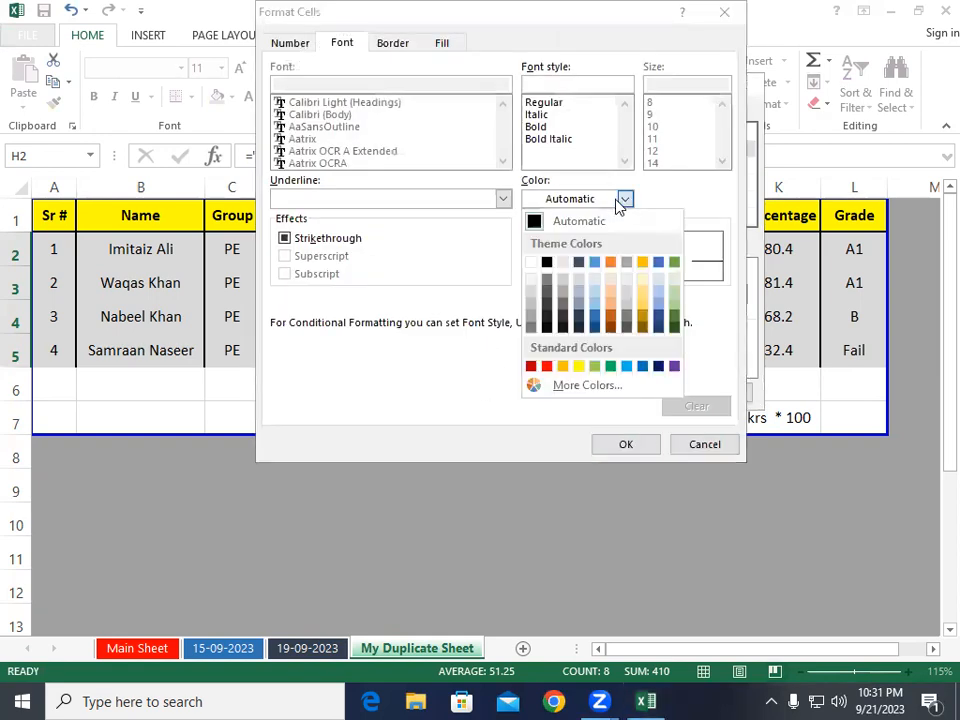
click(546, 366)
click(317, 239)
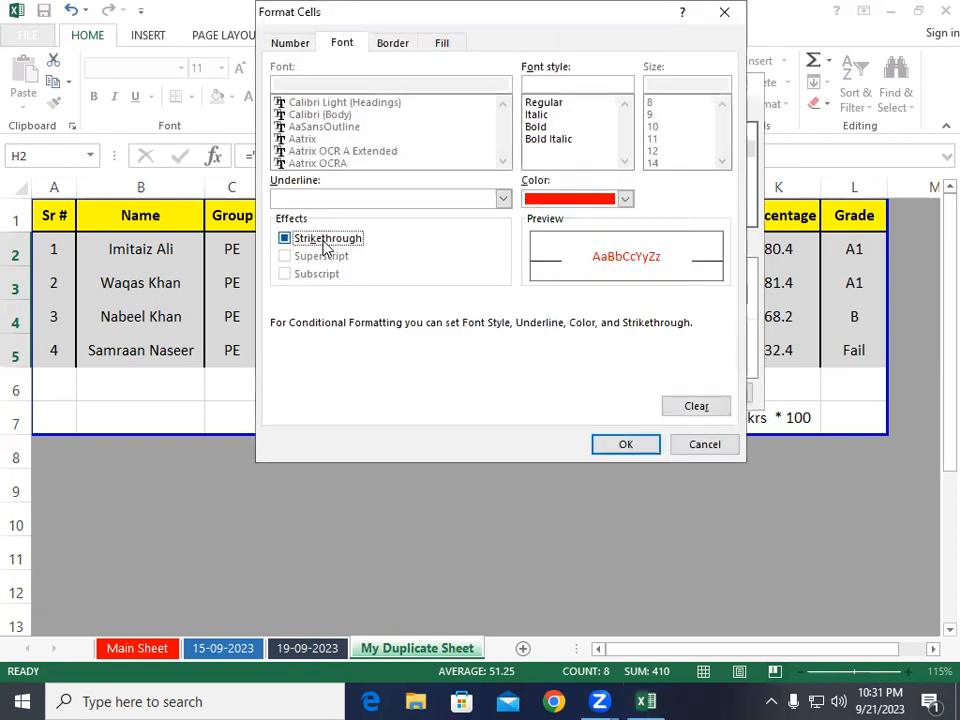
click(548, 139)
click(632, 445)
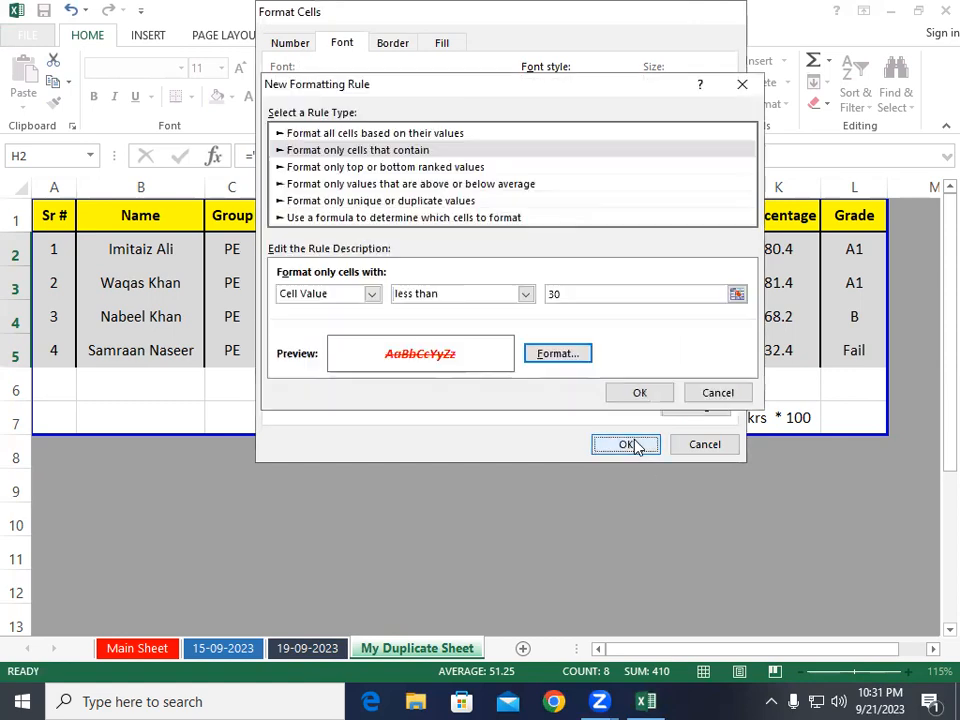
click(643, 394)
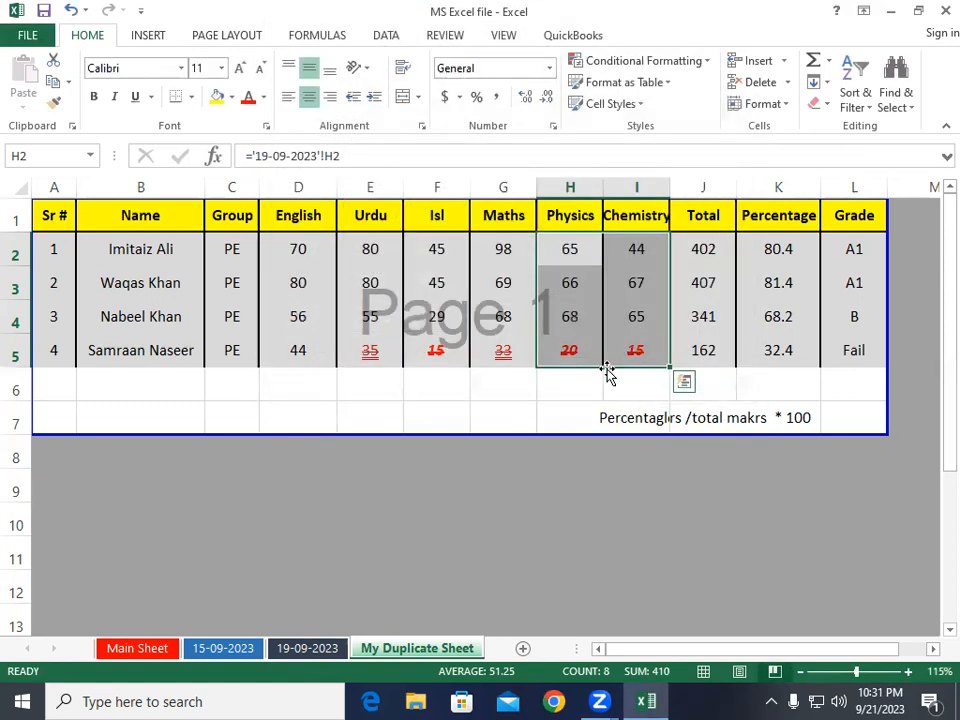
click(560, 276)
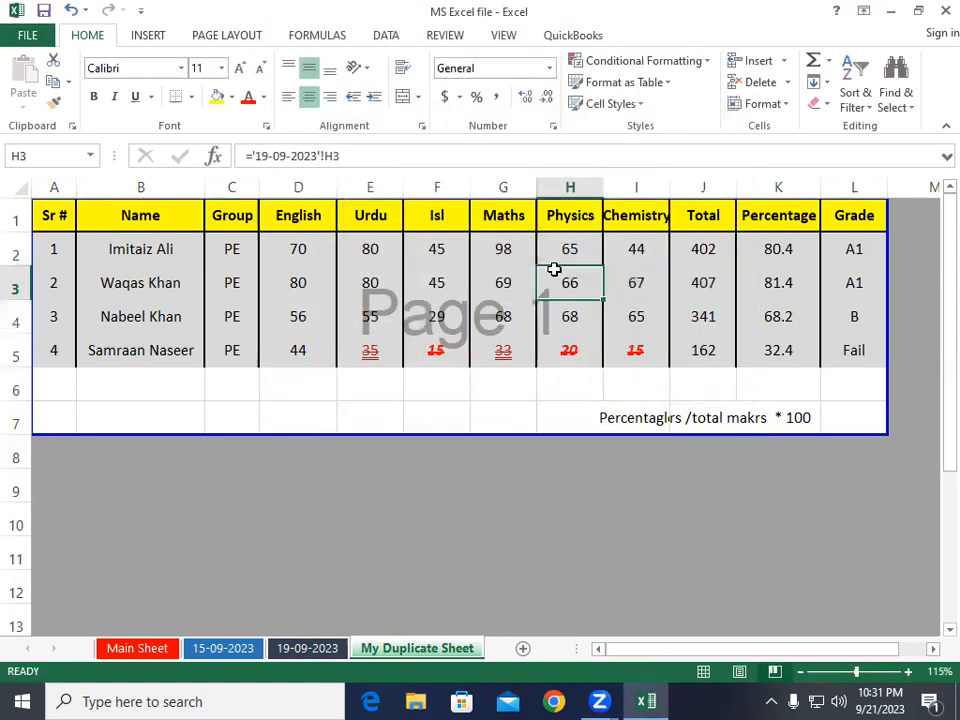
Set the Isl mark in F5 of the 19-09-2023 sheet to 25 and return to My Duplicate Sheet
click(297, 652)
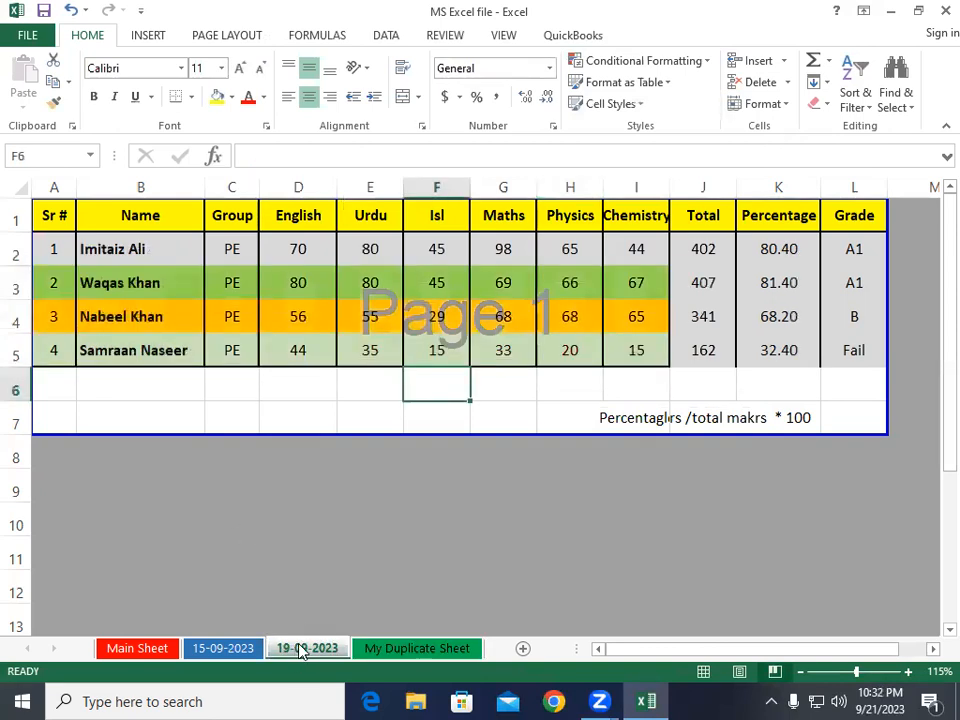
click(445, 350)
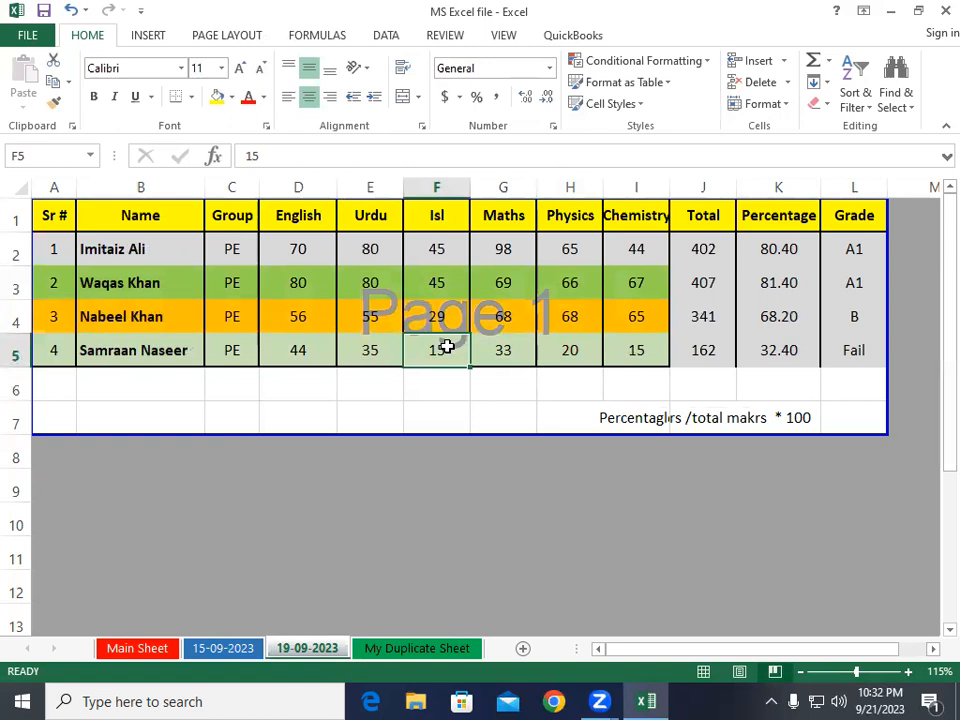
text(25)
key(Return)
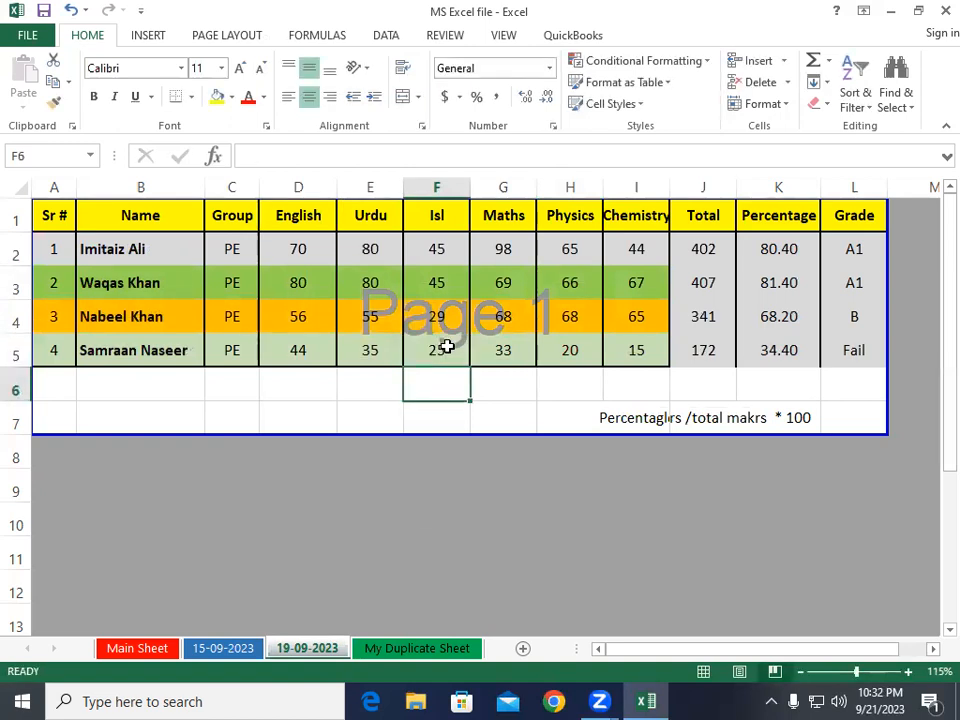
click(422, 649)
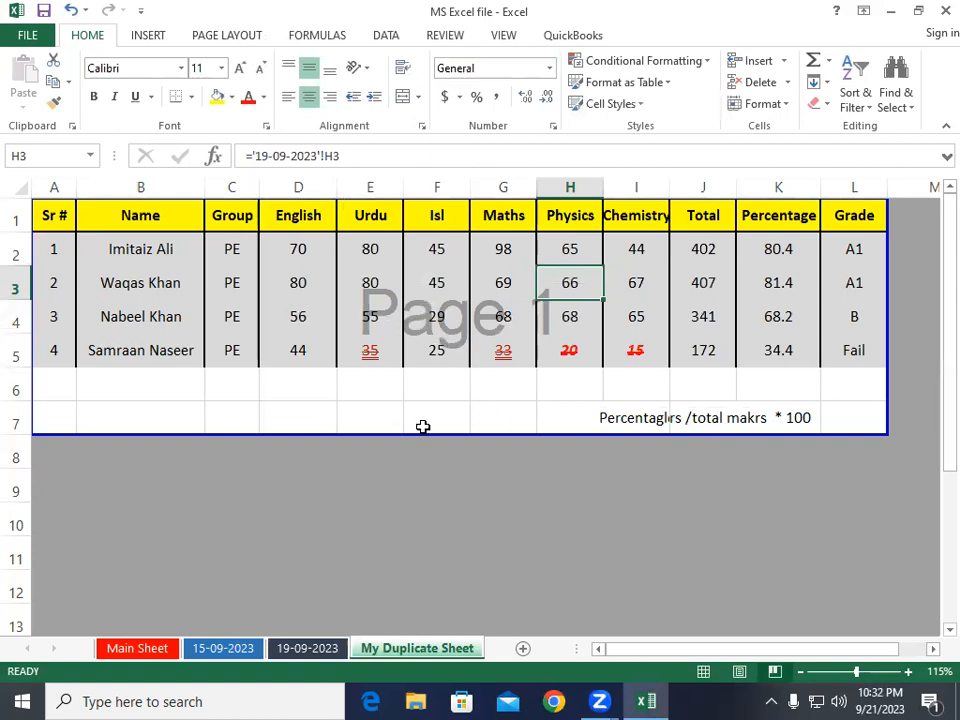
On the 19-09-2023 sheet, set the Maths mark in G5 to 45 and the Chemistry mark in I5 to 35, then return to My Duplicate Sheet
click(317, 651)
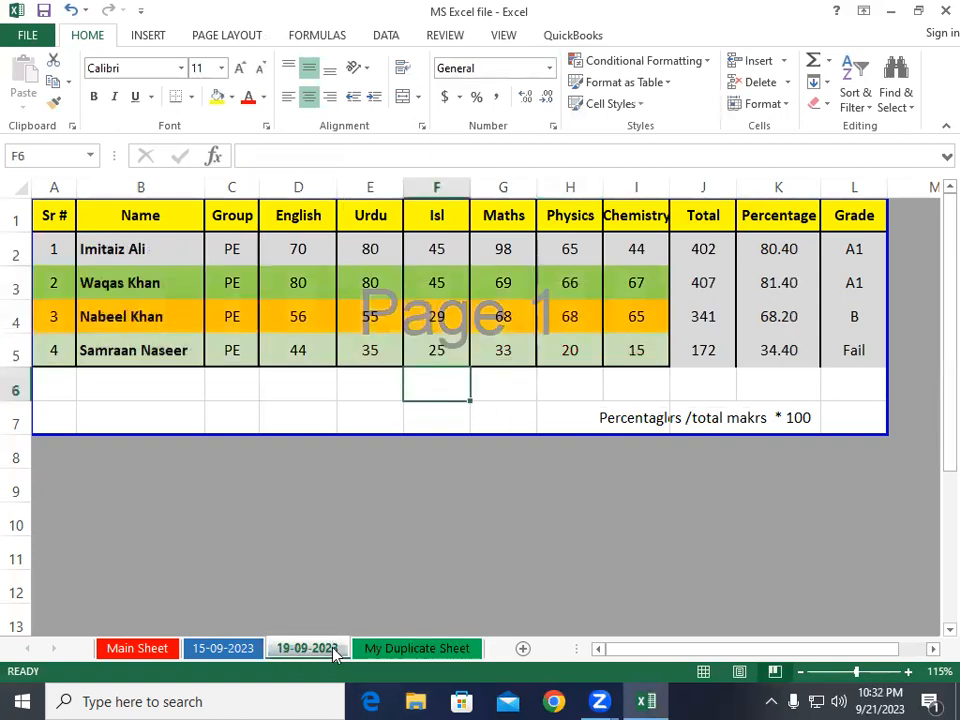
click(502, 360)
text(45)
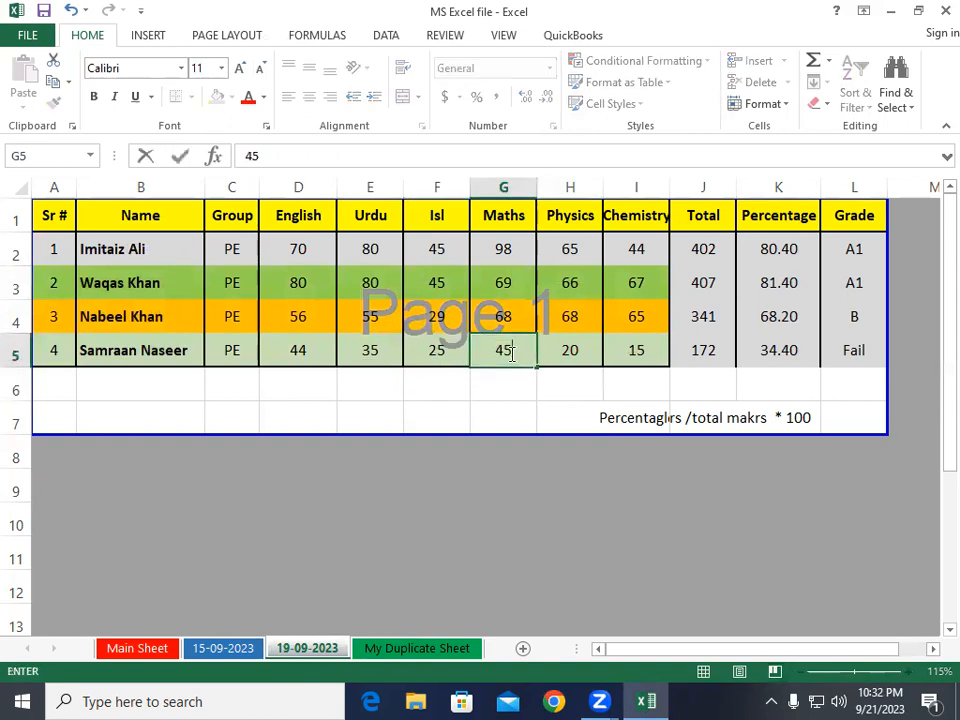
key(Return)
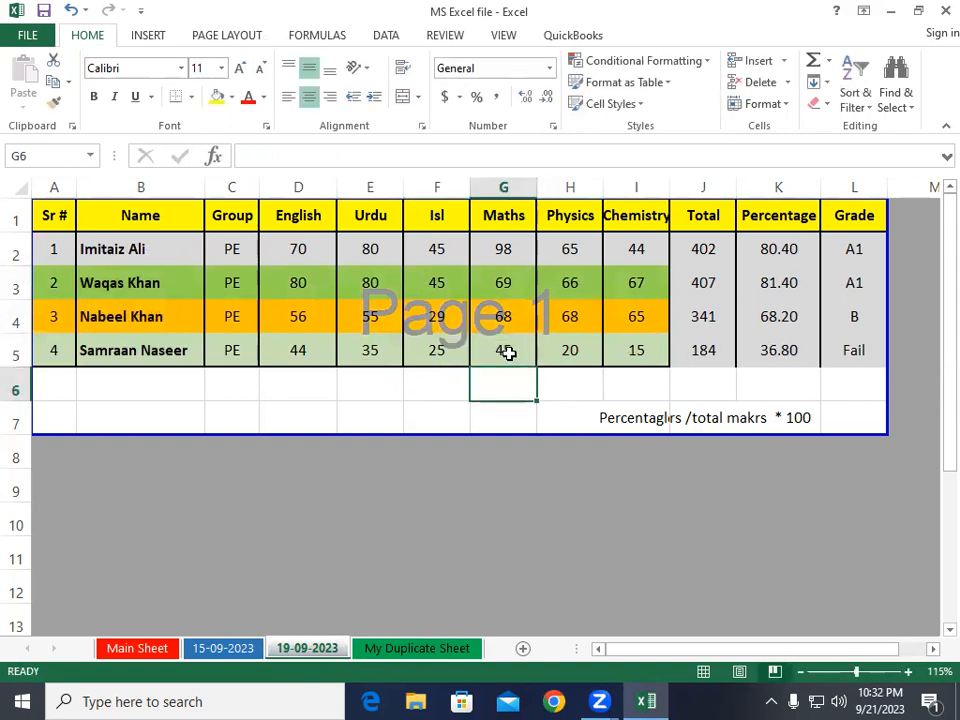
click(635, 358)
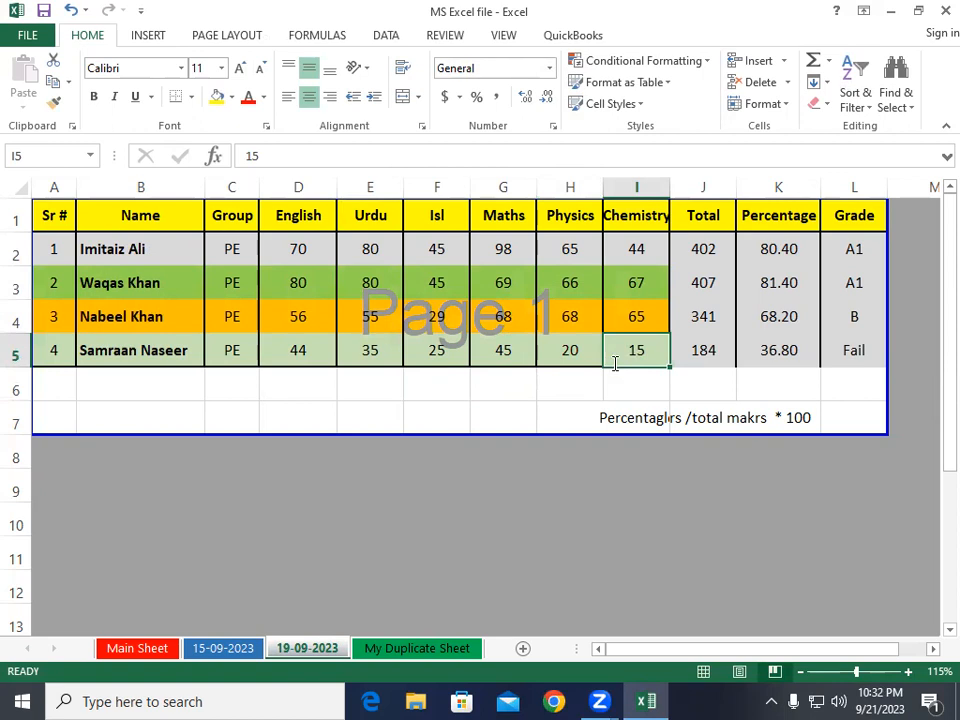
text(35)
key(Return)
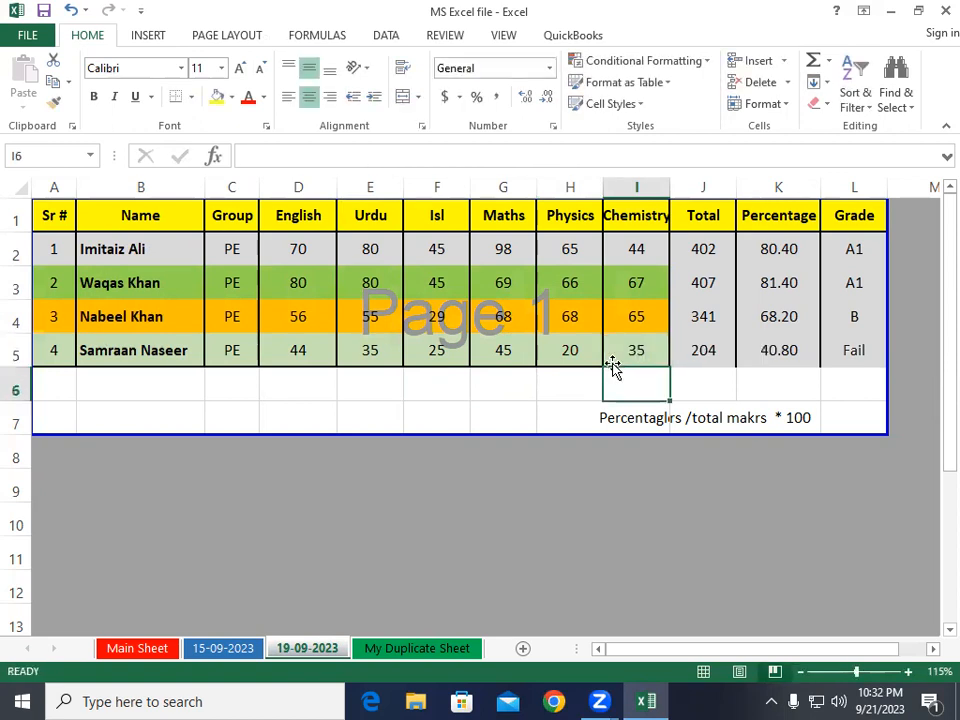
click(437, 650)
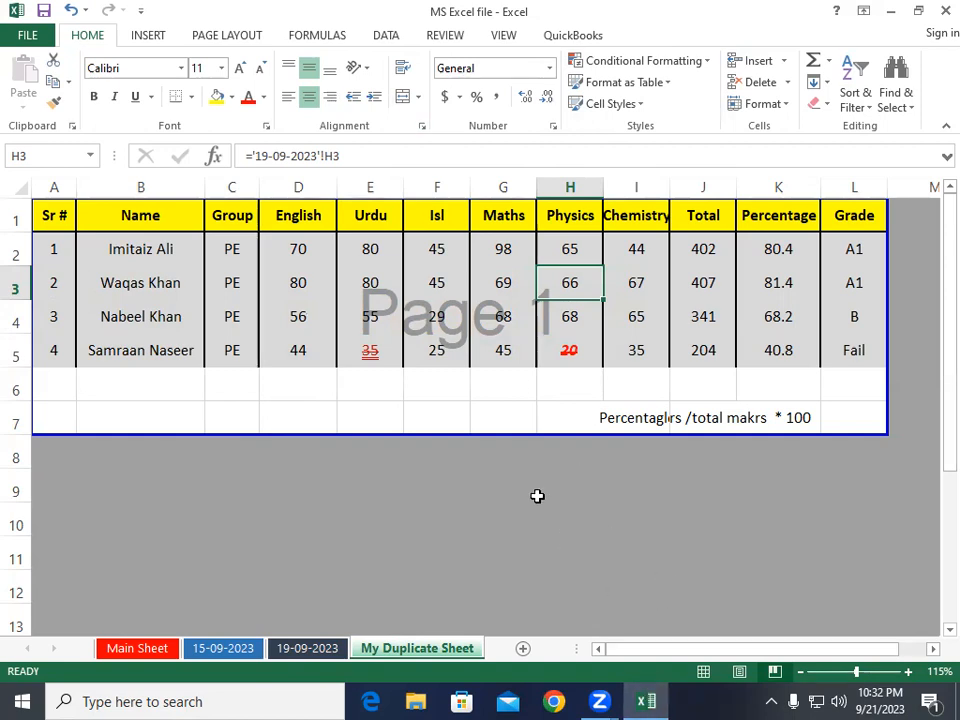
click(826, 86)
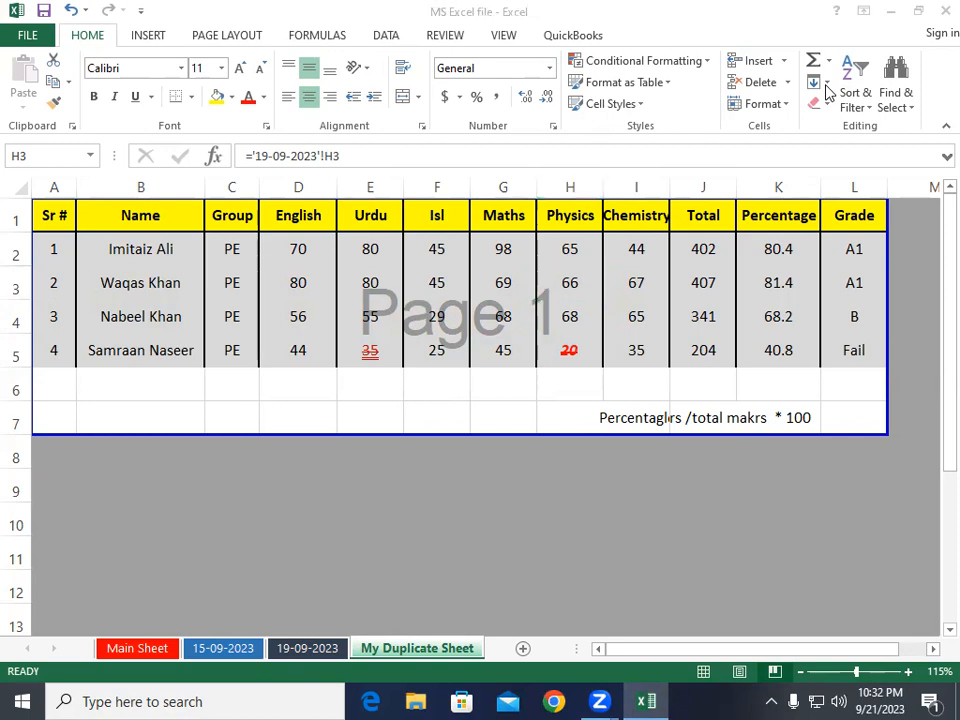